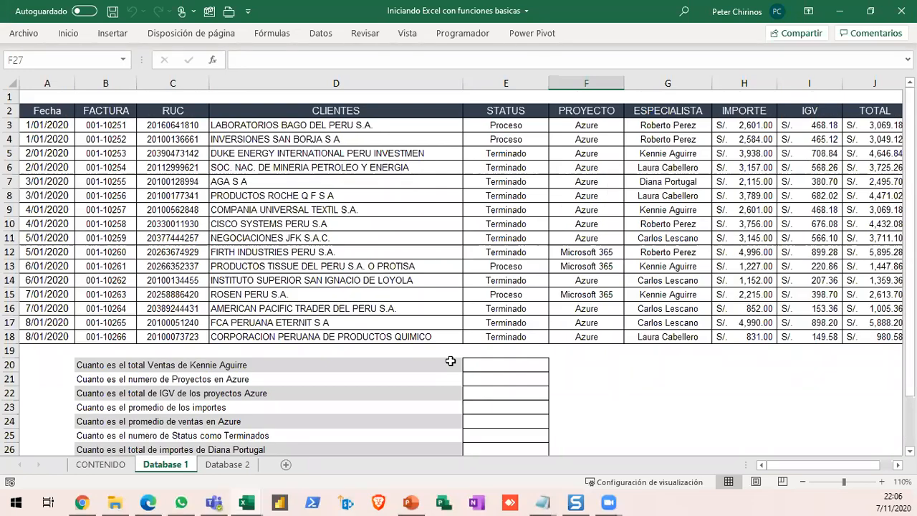
- Compare the contents of the Database 1 and Database 2 sheets, ending on Database 1
scroll(450, 361, down, 2)
scroll(450, 361, up, 2)
click(227, 464)
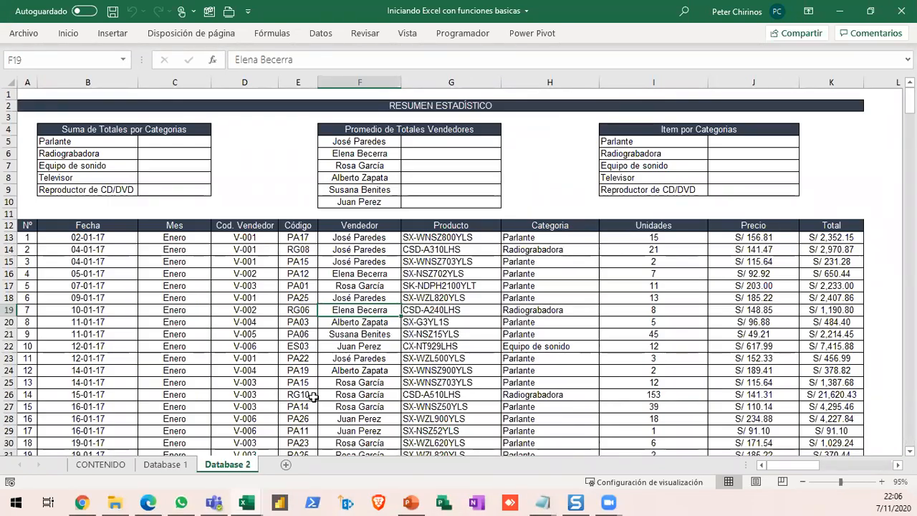
key(ctrl+Page_Up)
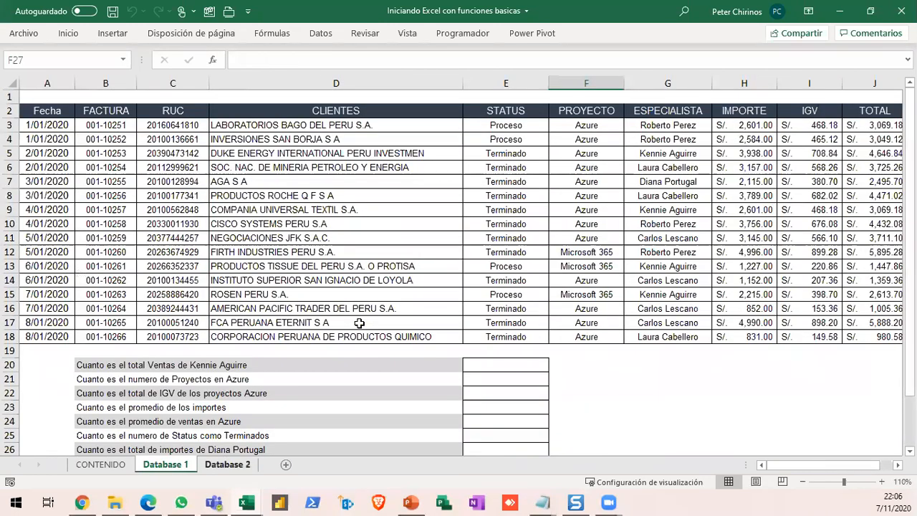
scroll(359, 323, down, 2)
scroll(358, 323, up, 2)
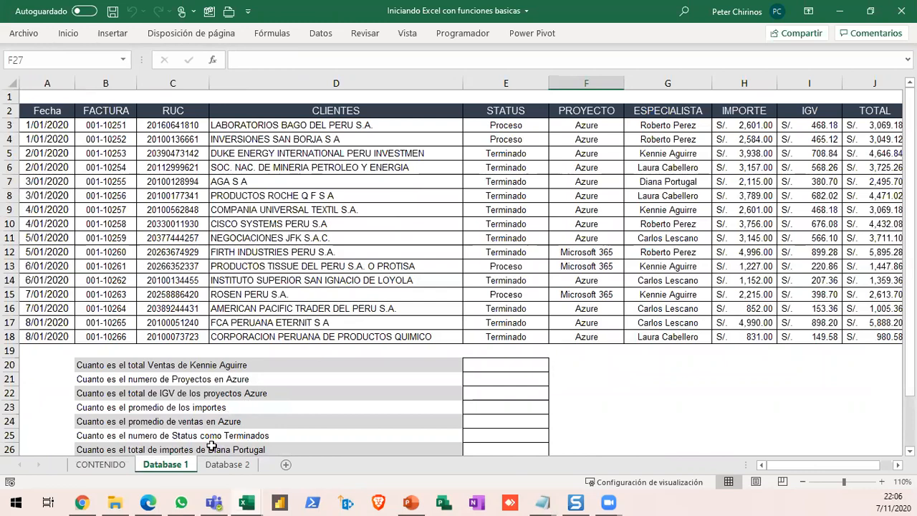
click(215, 464)
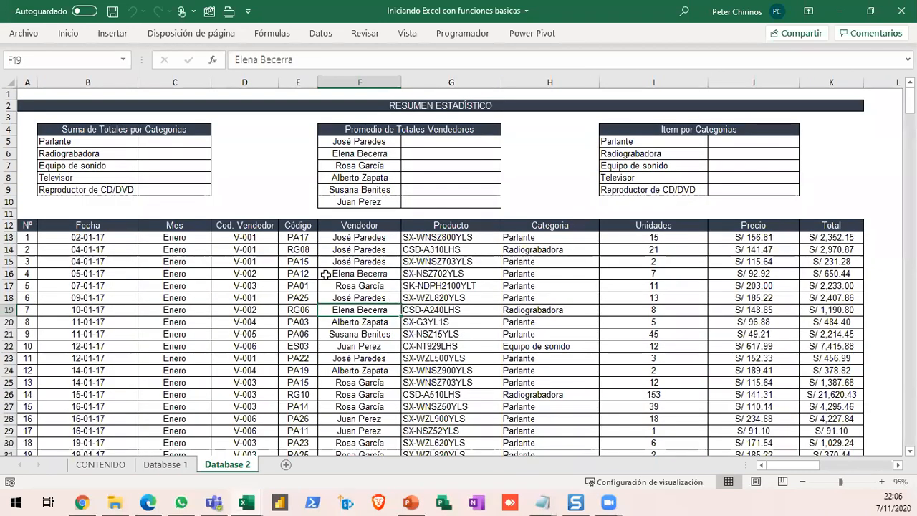
click(167, 464)
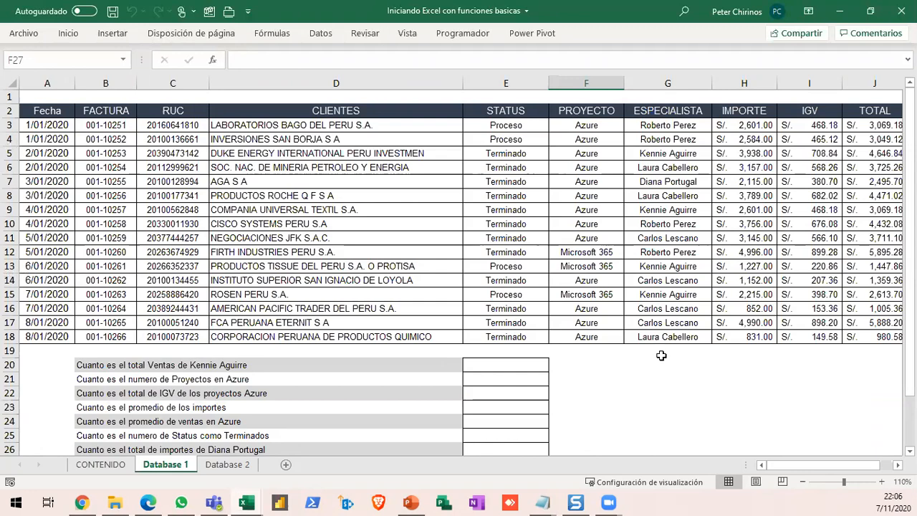
- Set the sheet zoom to 100% and examine the invoice table A2:J18 and the questions in rows 20 to 29
click(803, 482)
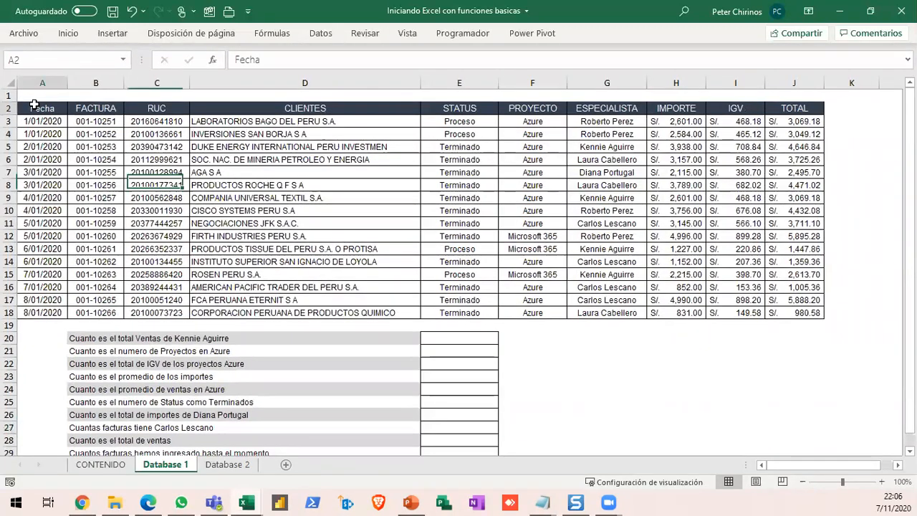
drag(34, 104, 761, 312)
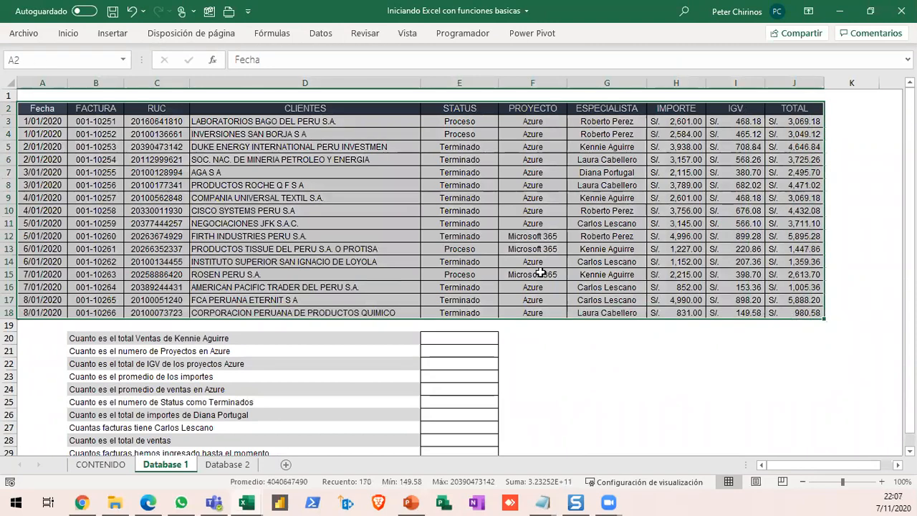
scroll(540, 272, down, 1)
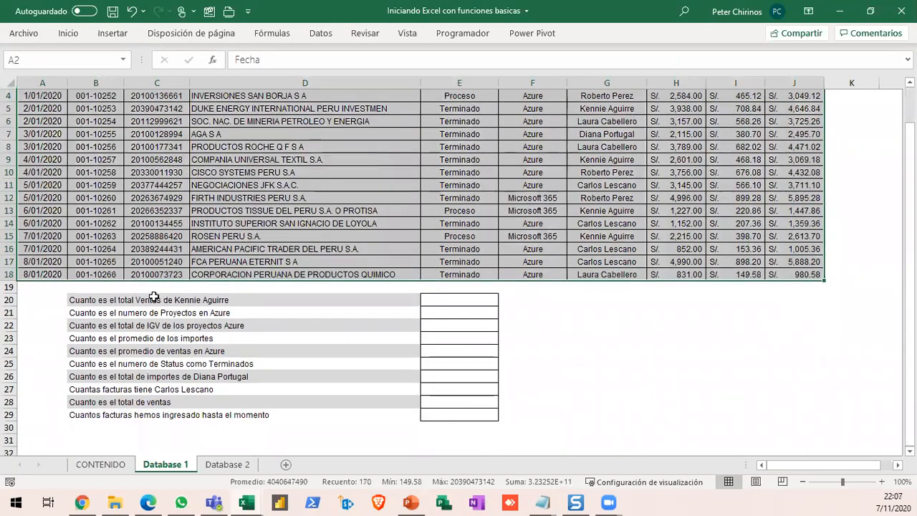
drag(10, 301, 14, 420)
scroll(664, 369, up, 1)
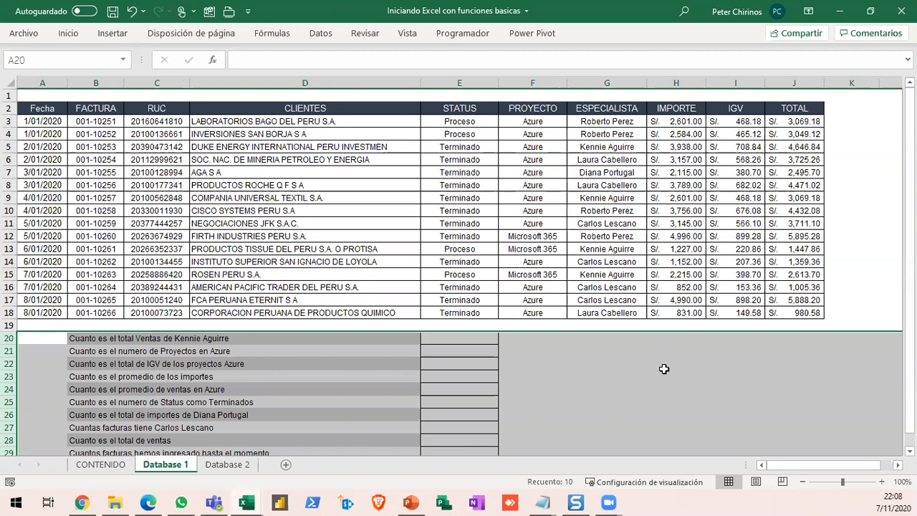
- Inspect the Fecha, FACTURA, RUC, CLIENTES and TOTAL columns, as well as the question rows 20 to 29
click(38, 79)
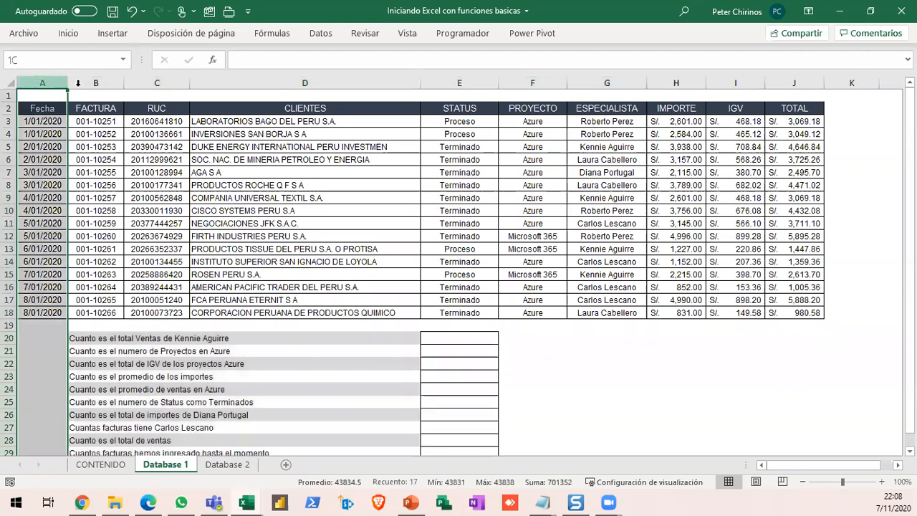
click(796, 83)
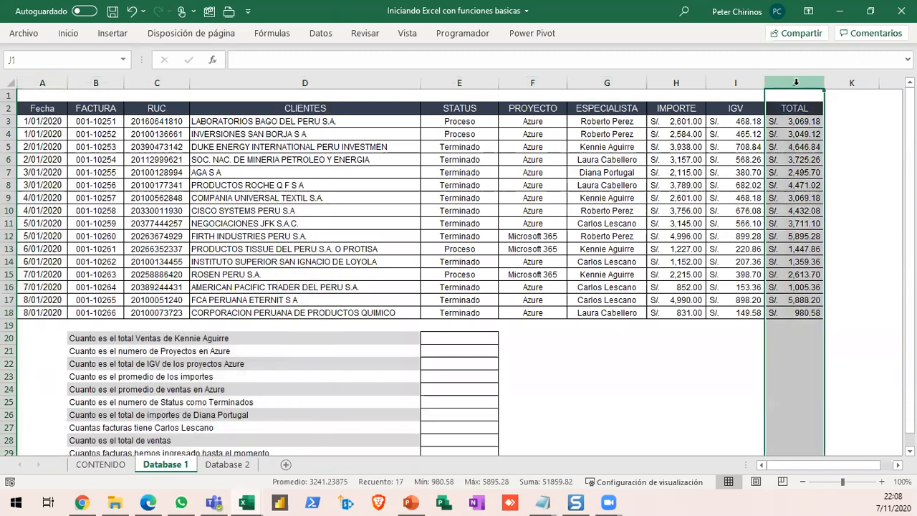
click(102, 83)
click(154, 82)
click(207, 82)
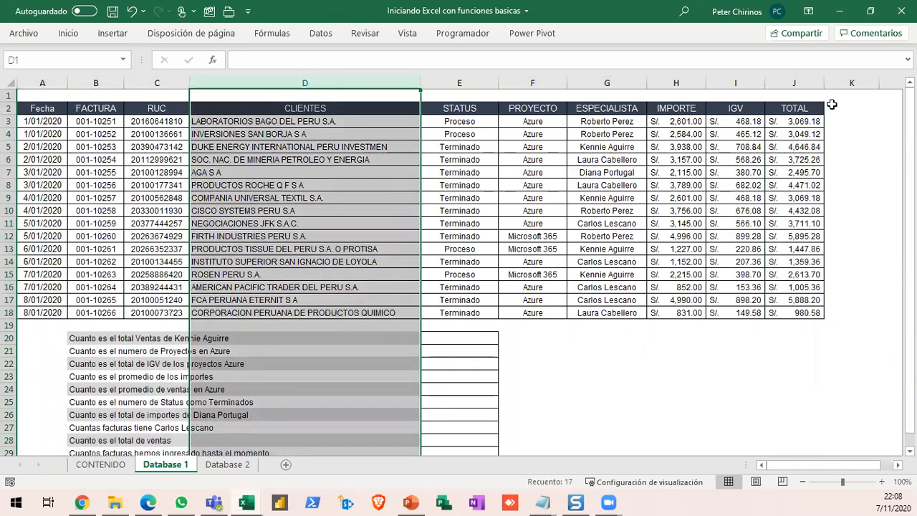
click(794, 82)
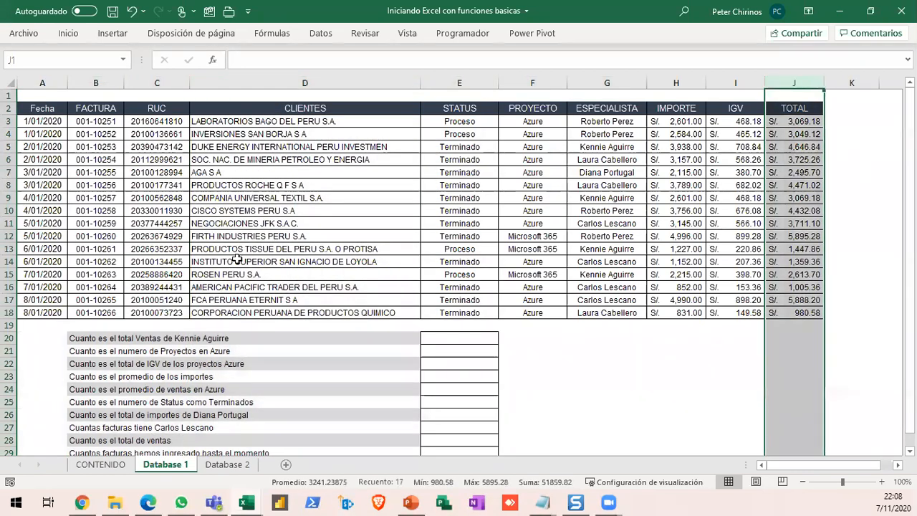
scroll(236, 259, down, 1)
drag(9, 299, 10, 418)
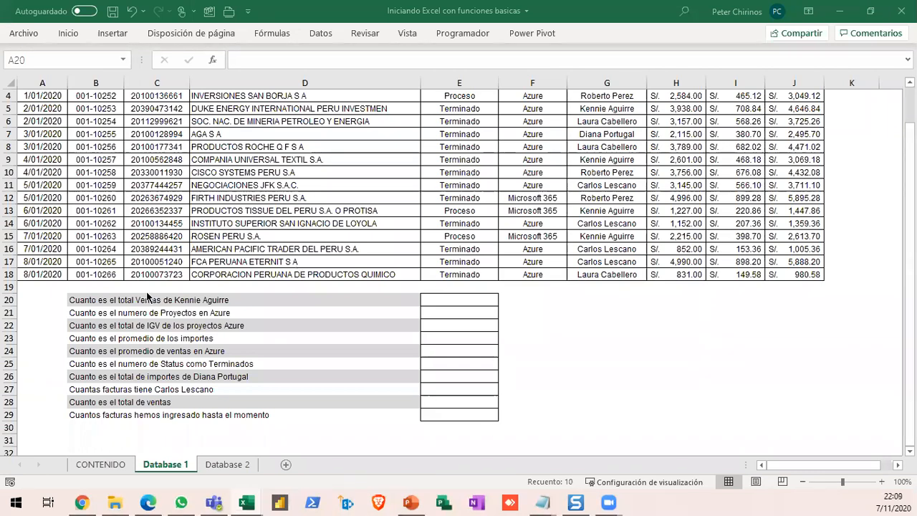
- Examine the total sales question in row 20 together with the TOTAL and ESPECIALISTA columns that it depends on
scroll(170, 300, up, 1)
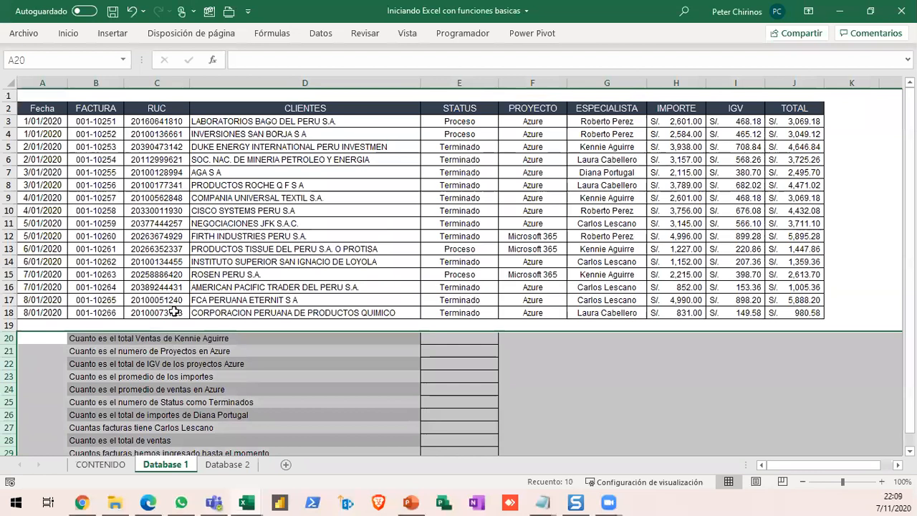
click(8, 338)
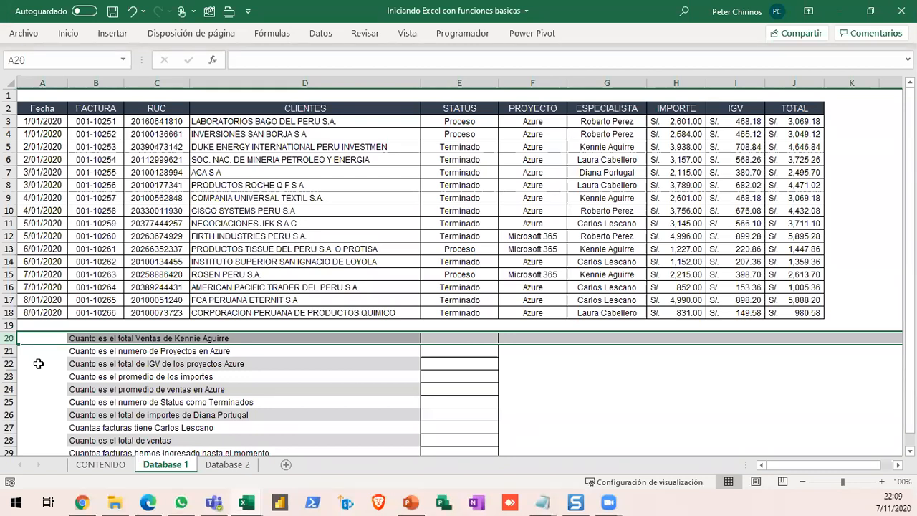
click(77, 339)
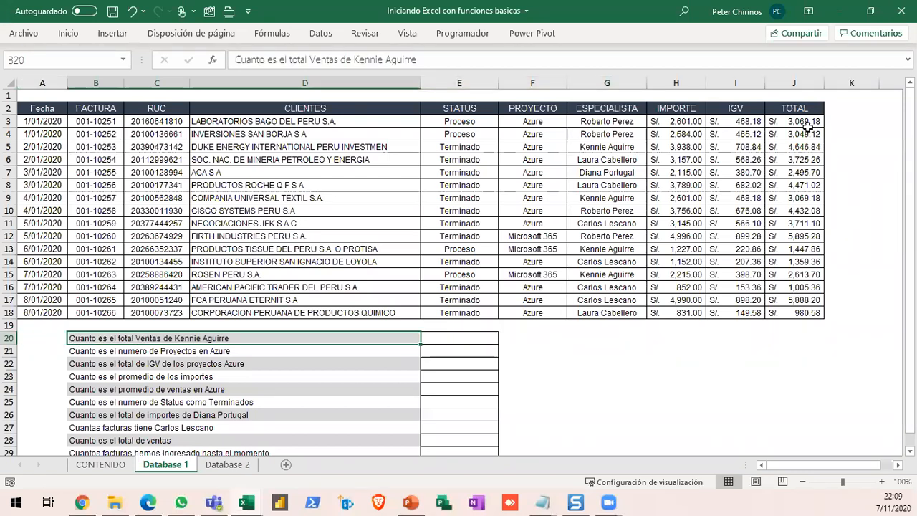
click(799, 83)
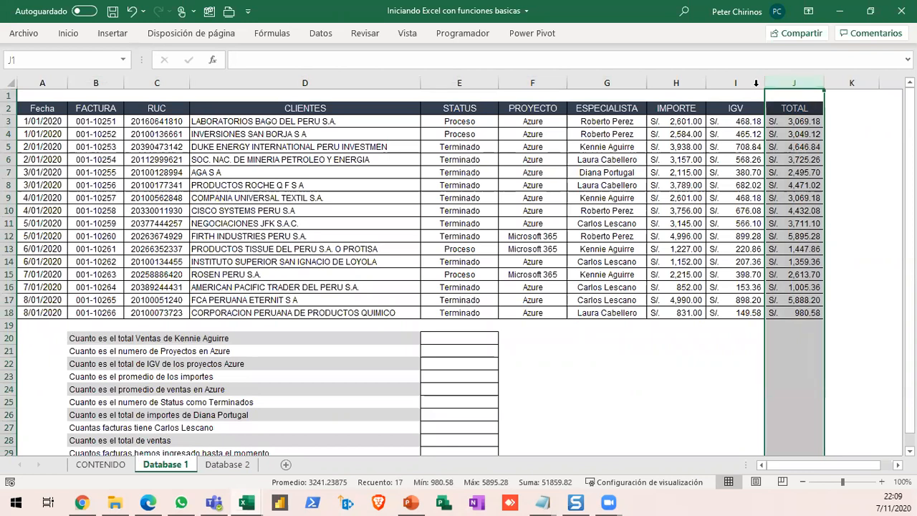
click(619, 82)
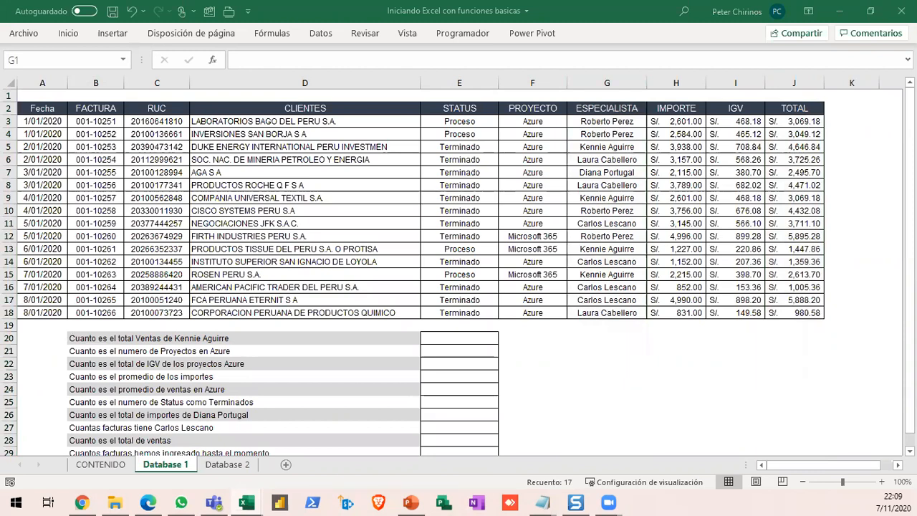
key(ctrl+space)
click(9, 338)
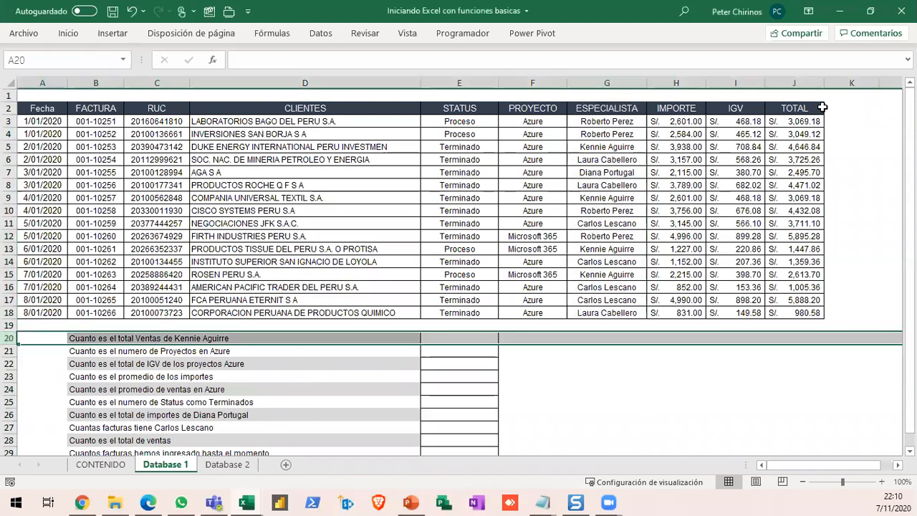
click(801, 84)
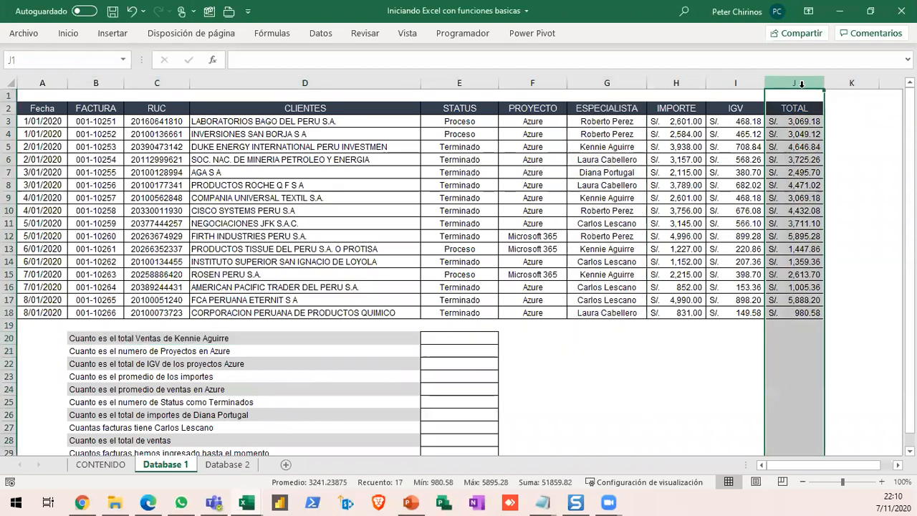
click(599, 82)
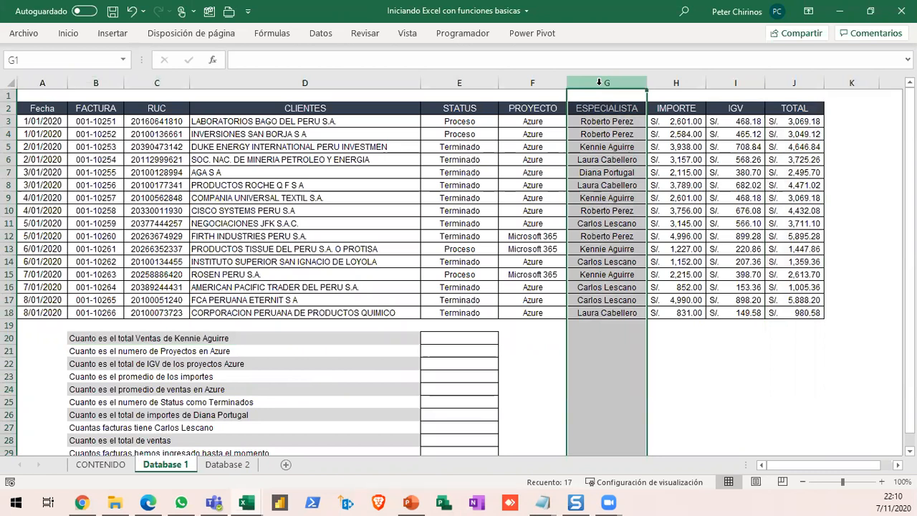
key(alt+Tab)
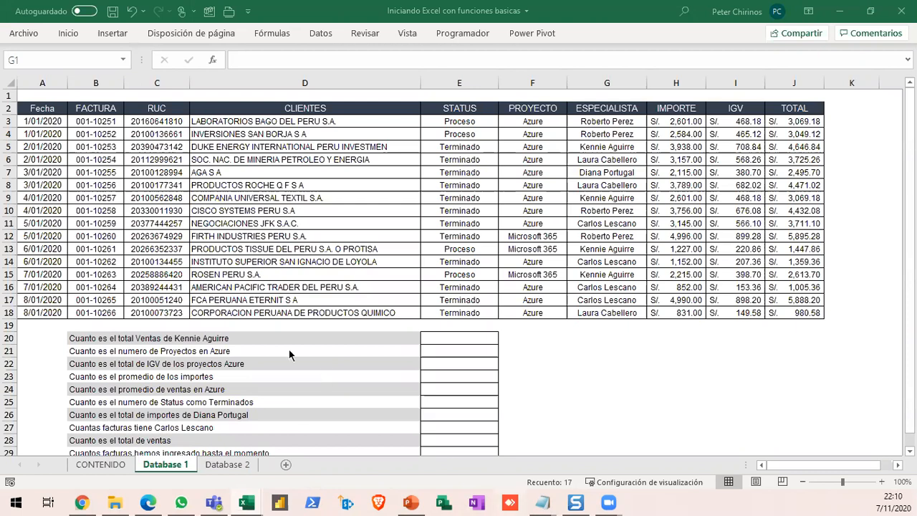
- Check the sum of the TOTAL cells J5, J9, J13 and J15, which belong to the specialist named in row 20
click(447, 340)
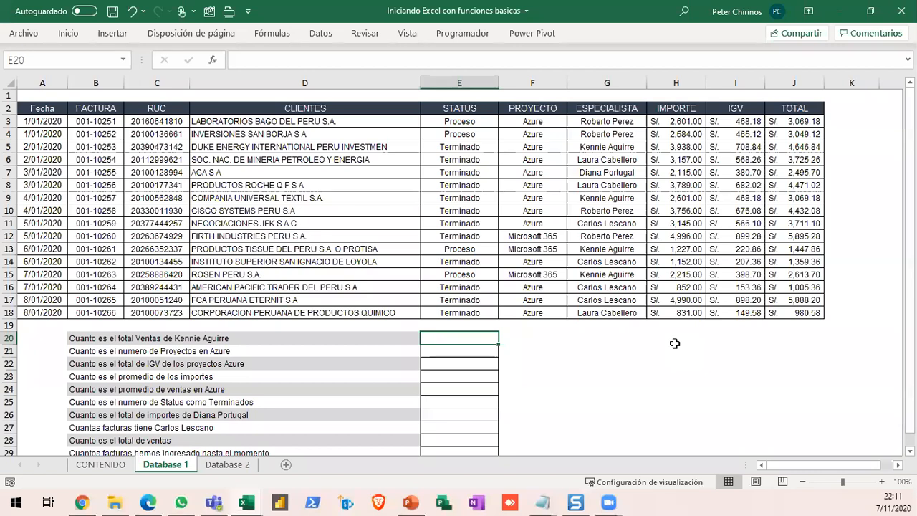
click(794, 121)
drag(804, 205, 809, 313)
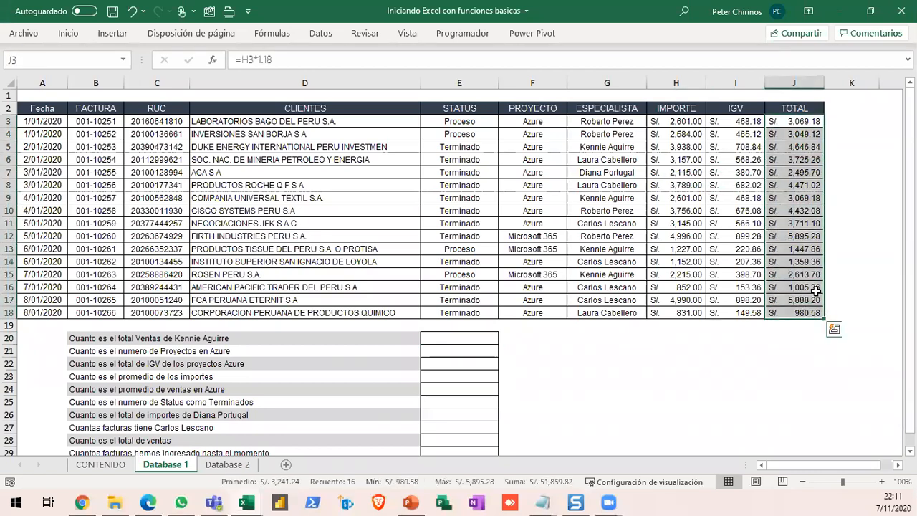
click(804, 145)
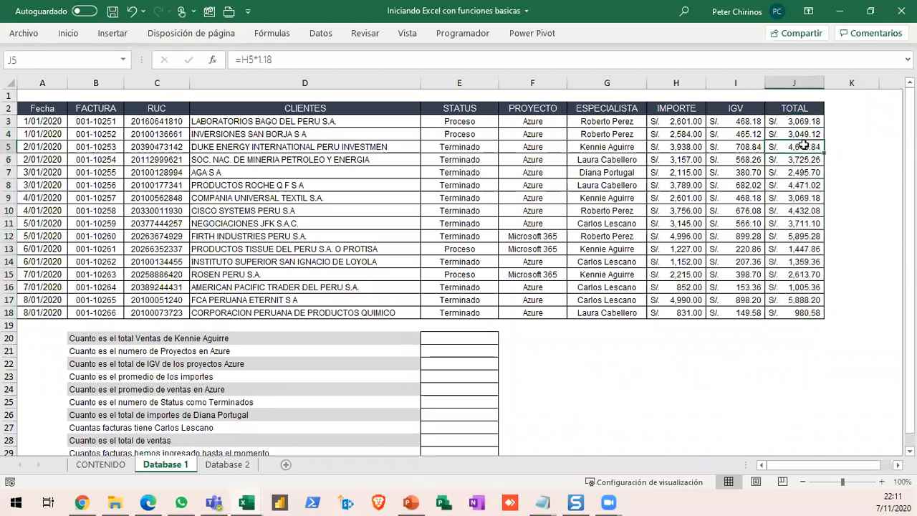
ctrl+click(806, 199)
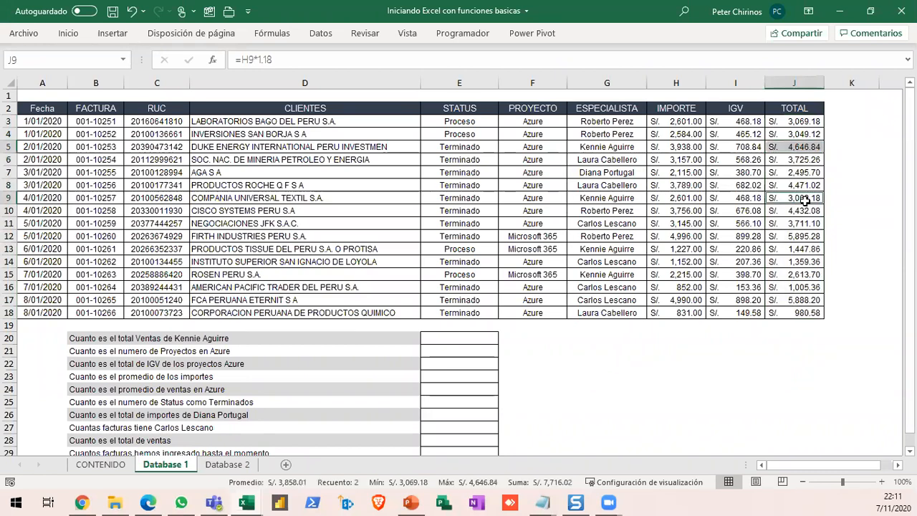
ctrl+click(805, 247)
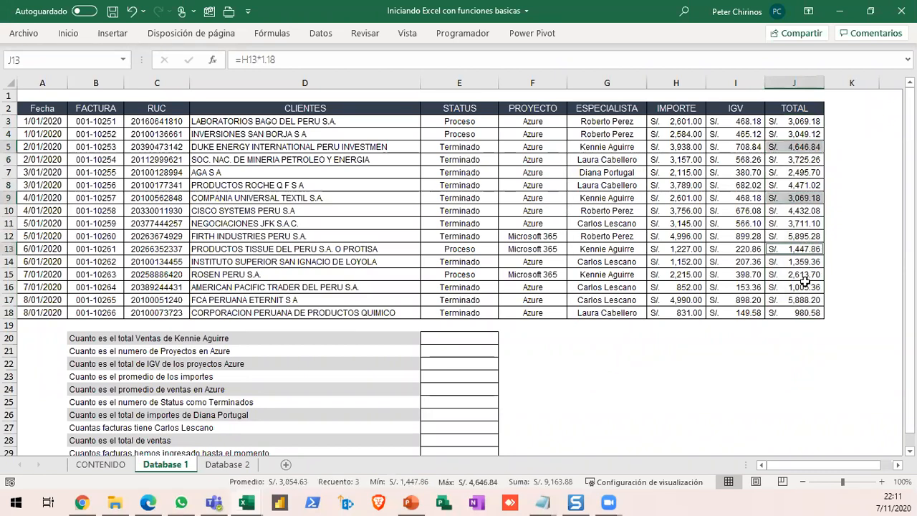
ctrl+click(803, 275)
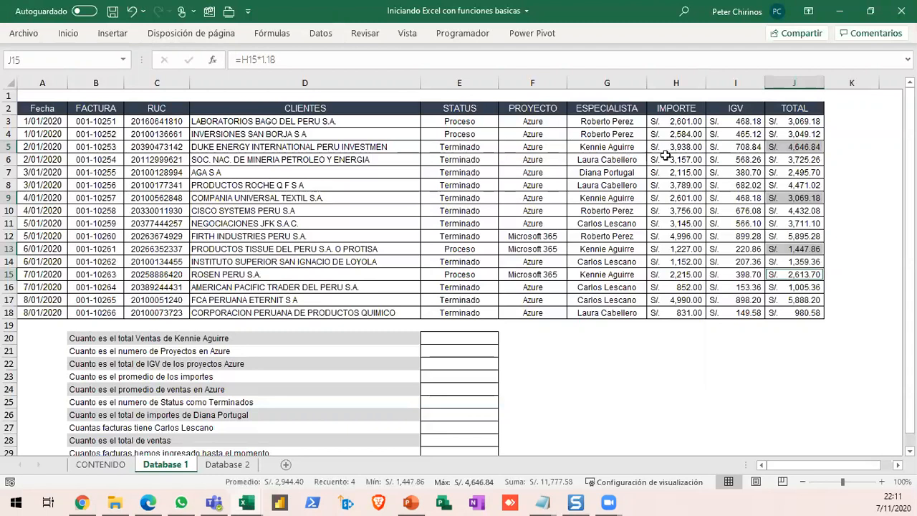
click(750, 158)
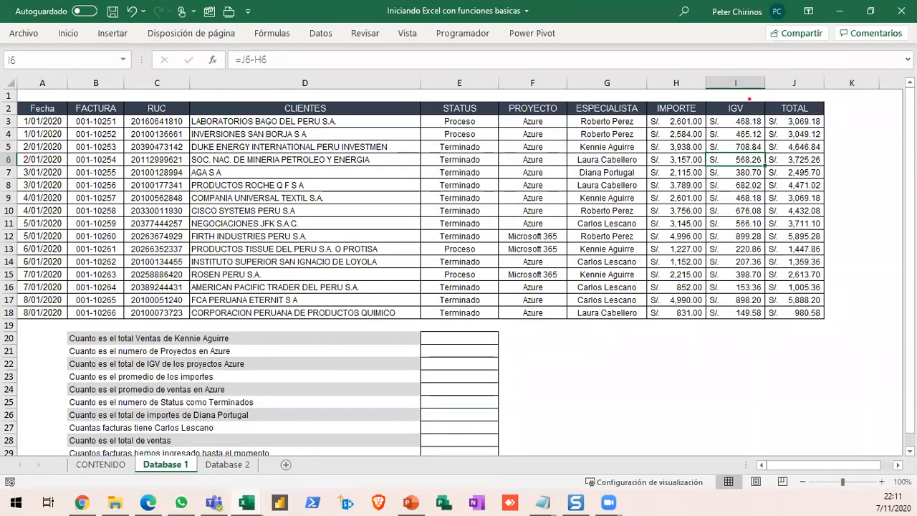
- Outline the TOTAL and ESPECIALISTA columns with red rectangles, draw a 1 below ESPECIALISTA, and erase the annotations
mouse_move(761, 80)
mouse_down()
mouse_move(824, 286)
mouse_move(828, 337)
mouse_up()
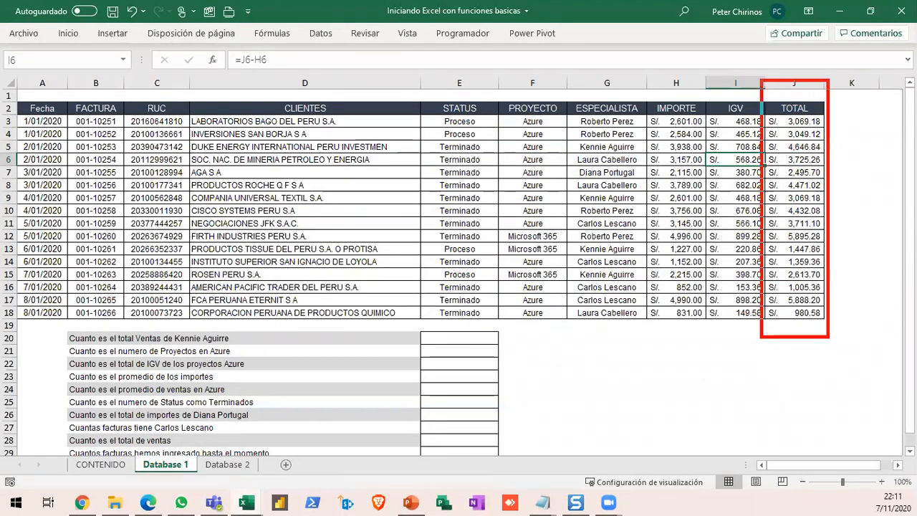
drag(560, 77, 648, 342)
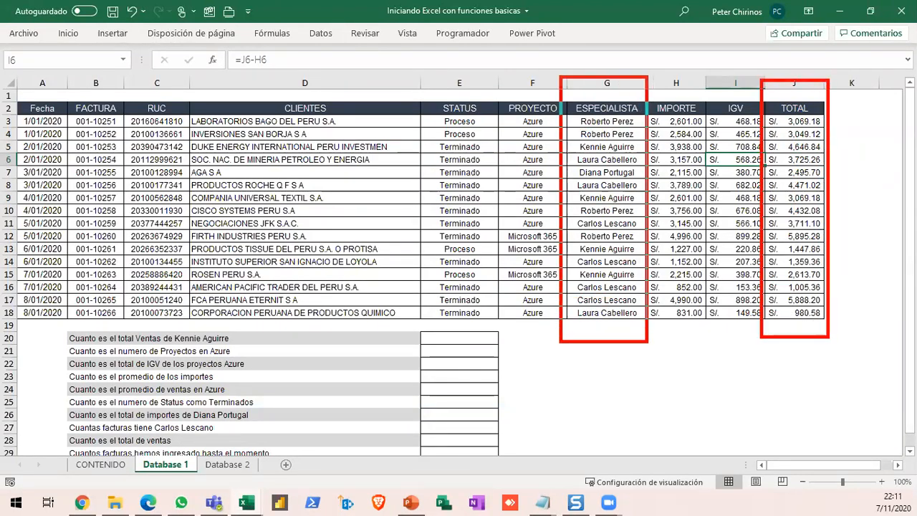
mouse_move(590, 379)
mouse_down()
mouse_move(604, 363)
mouse_move(609, 435)
mouse_move(629, 435)
mouse_up()
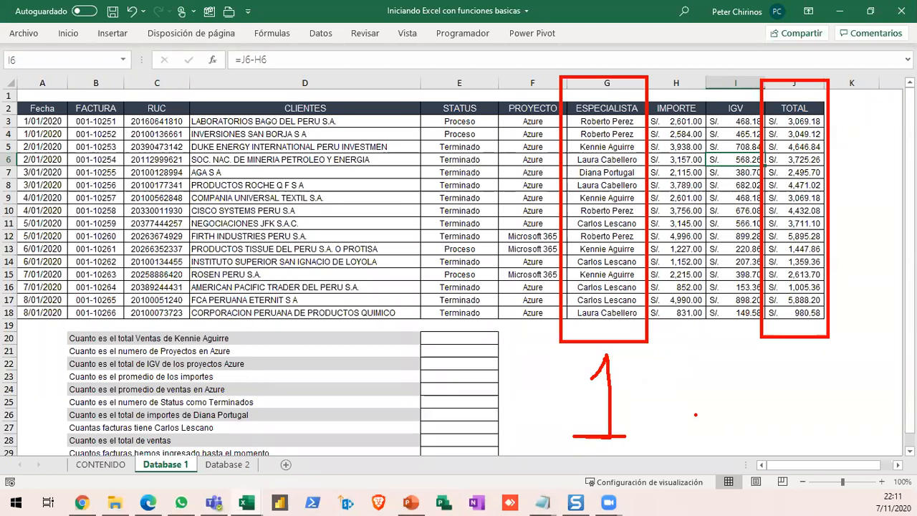
key(e)
- Write the red on-screen annotation "sumar.si" in the empty area beside the answer cells
mouse_move(570, 369)
mouse_down()
mouse_move(570, 396)
mouse_move(539, 407)
mouse_up()
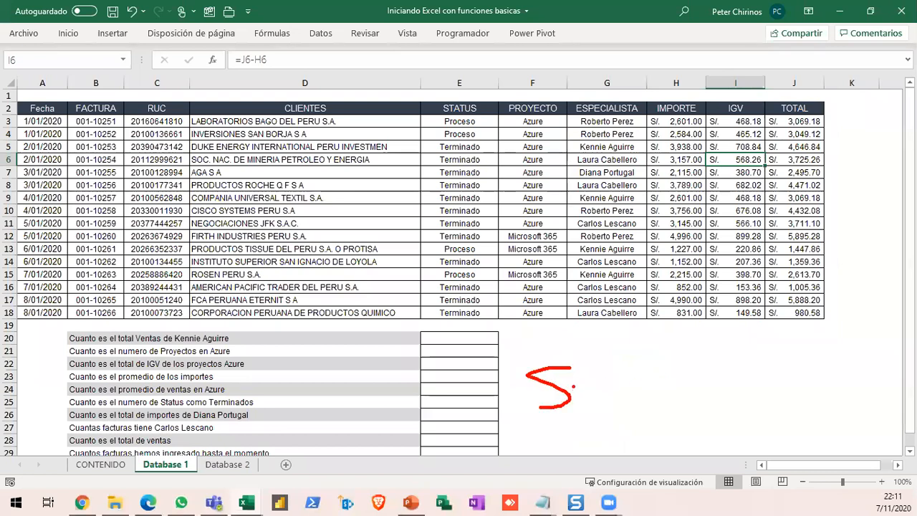
key(e)
mouse_move(567, 374)
mouse_down()
mouse_move(570, 397)
mouse_move(567, 368)
mouse_up()
text(sumar.si)
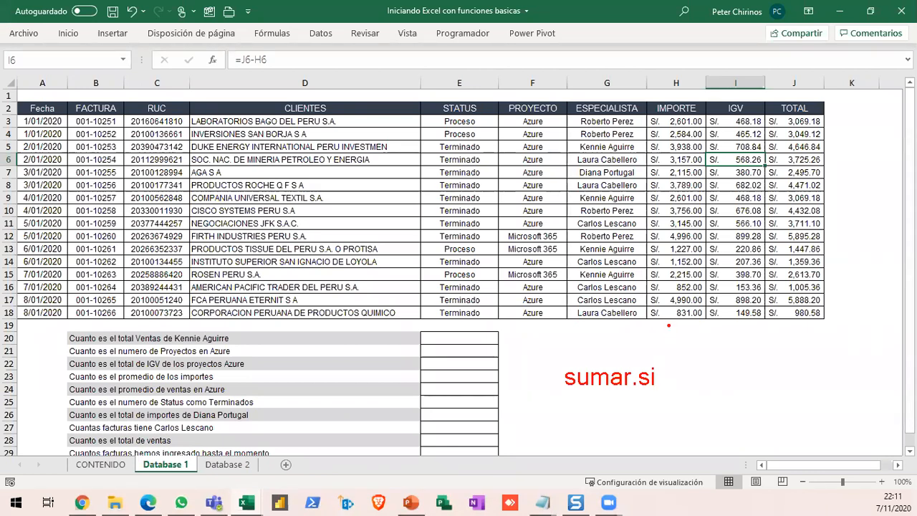
- Select rows 5, 9, 13 and 15 together, which hold the invoices of the specialist named in row 20
click(788, 121)
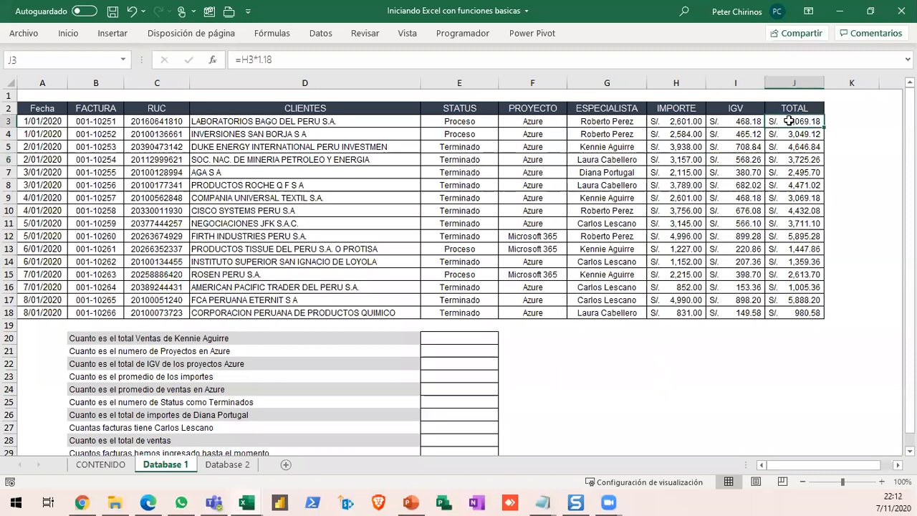
click(10, 147)
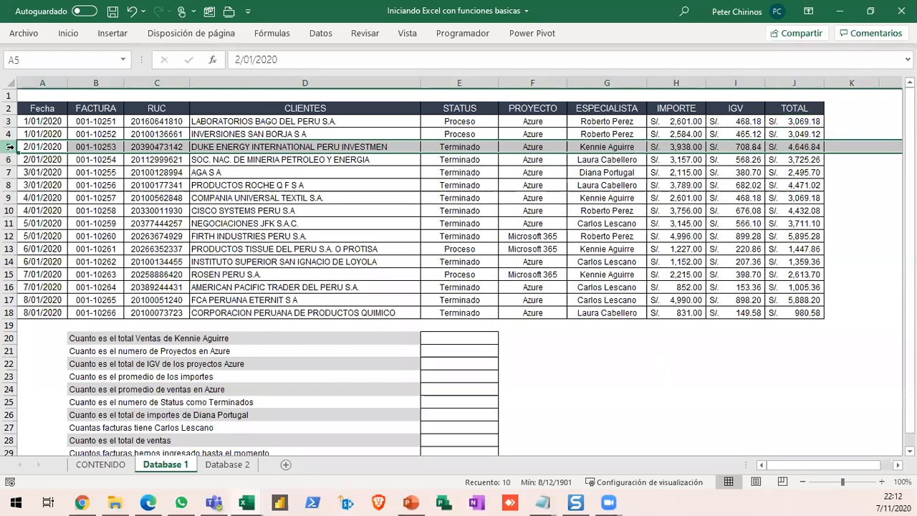
ctrl+click(10, 197)
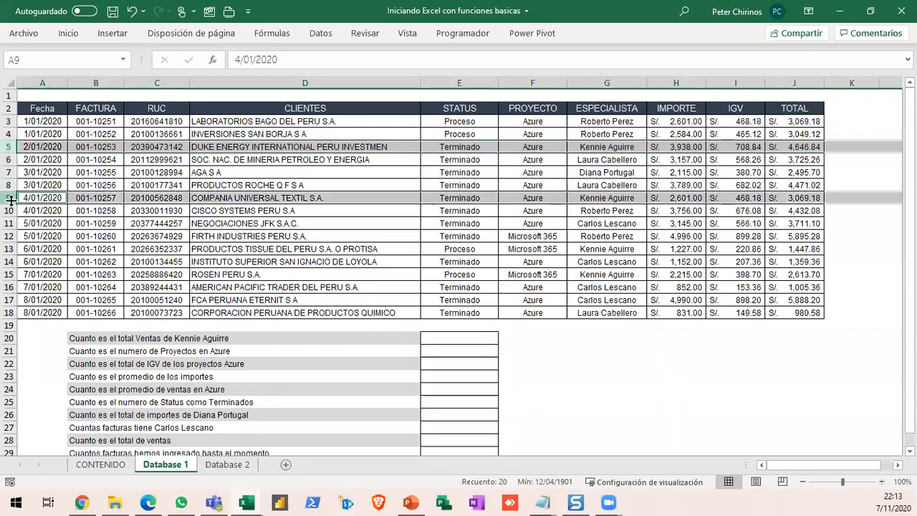
ctrl+click(10, 249)
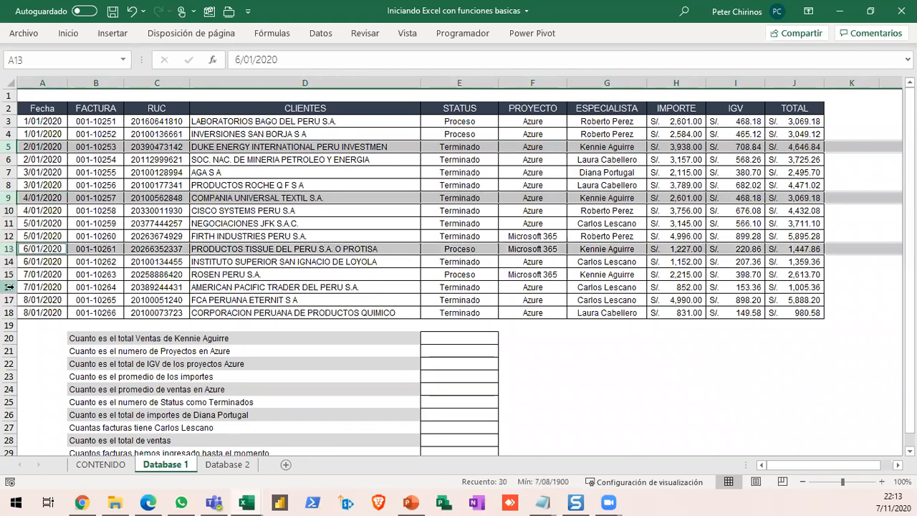
ctrl+click(10, 274)
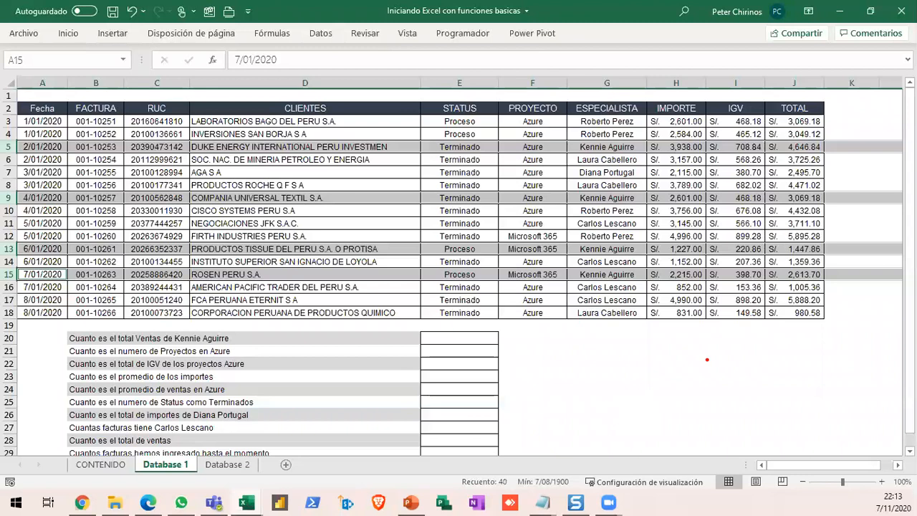
- Outline the TOTAL values of the selected rows with red rectangles, add a check mark beside row 5, and erase the annotations
drag(756, 138, 838, 165)
mouse_move(757, 186)
mouse_down()
mouse_move(758, 215)
mouse_move(758, 188)
mouse_up()
mouse_move(772, 233)
mouse_down()
mouse_move(751, 251)
mouse_move(836, 235)
mouse_up()
drag(756, 262, 843, 286)
drag(851, 142, 876, 128)
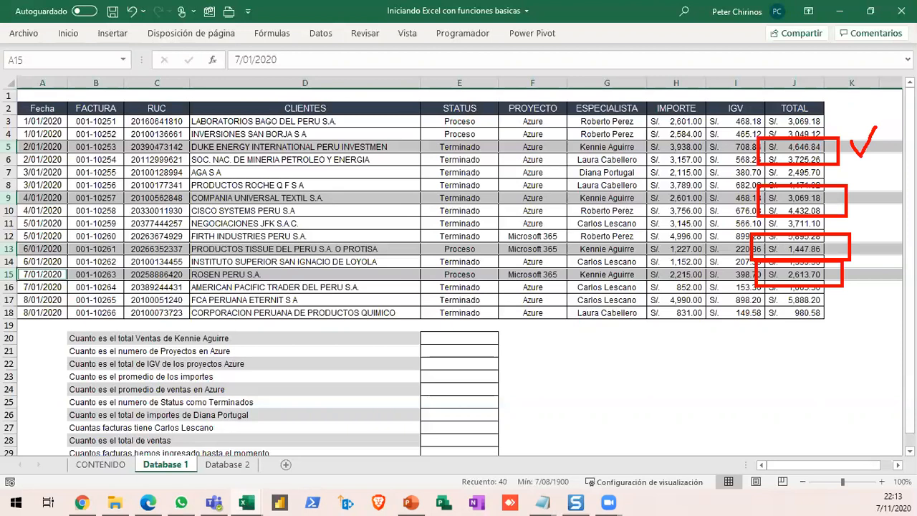
key(Escape)
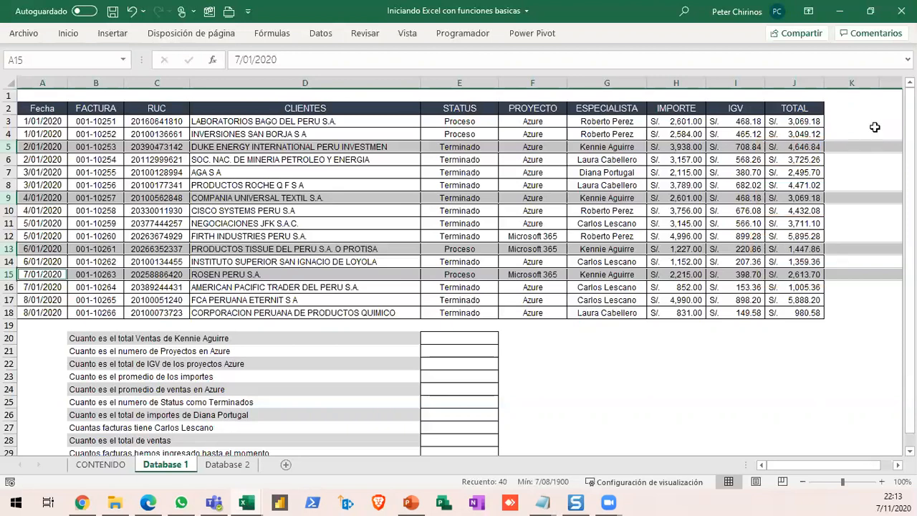
- Start a SUMAR.SI formula in E20 with the ESPECIALISTA cells G3:G18 as the range
click(474, 339)
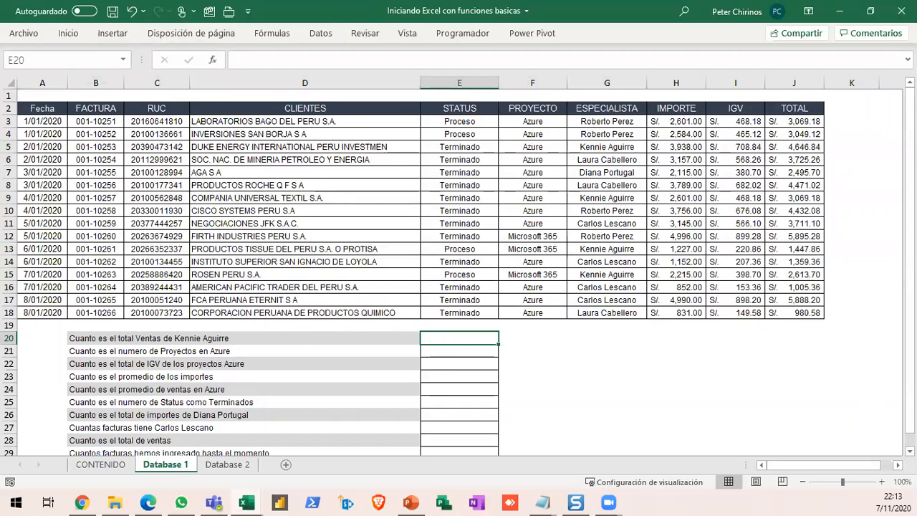
scroll(824, 433, down, 1)
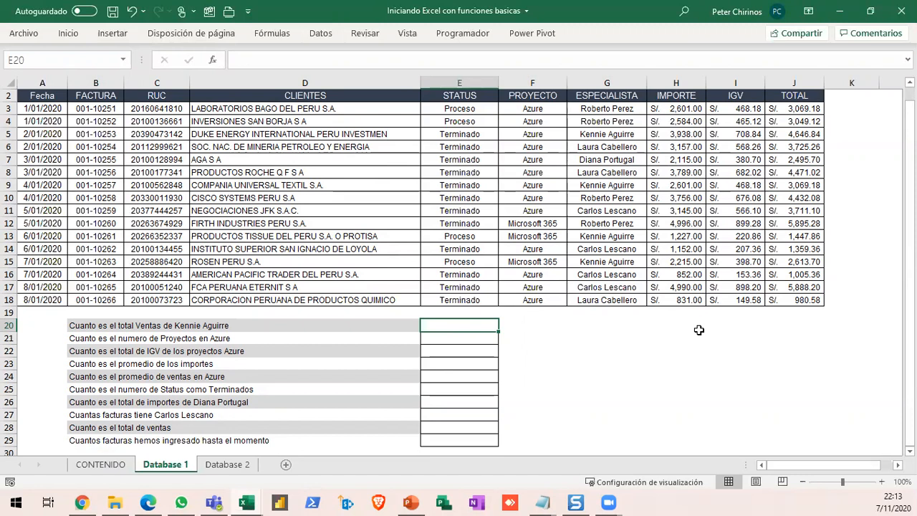
text(=)
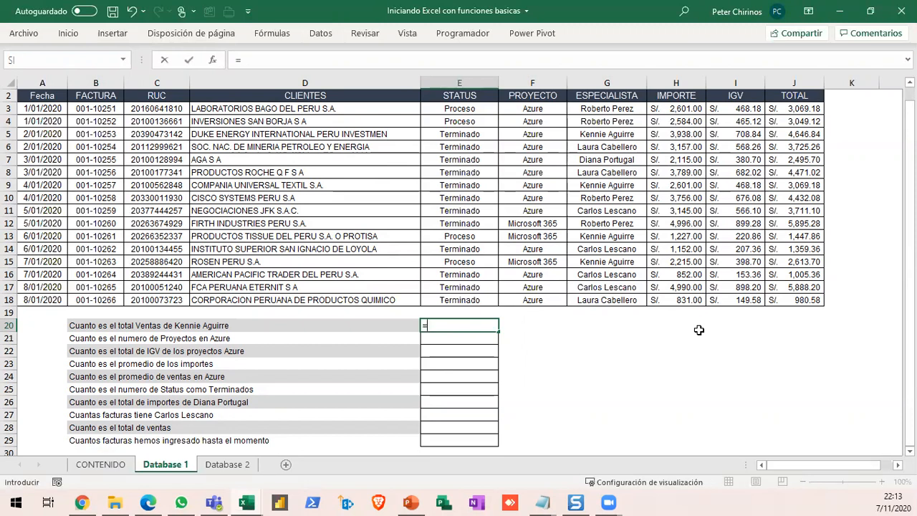
text(sumar)
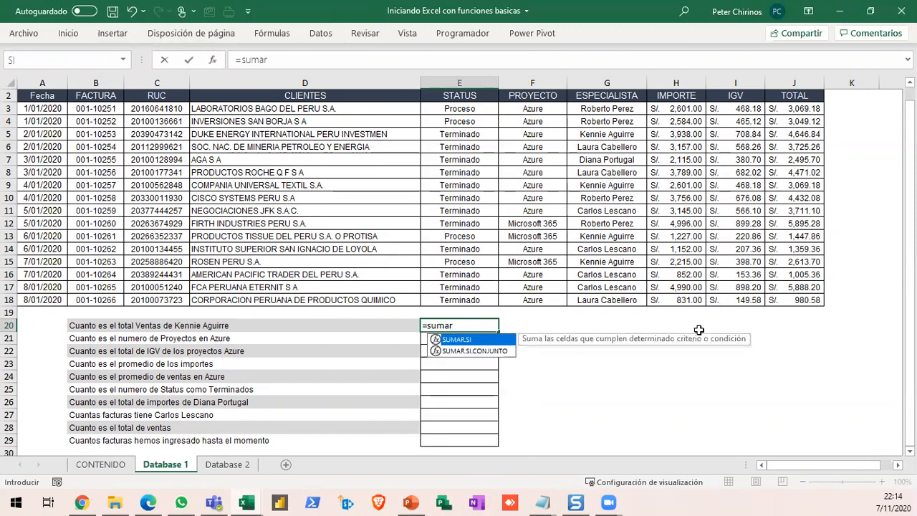
key(Tab)
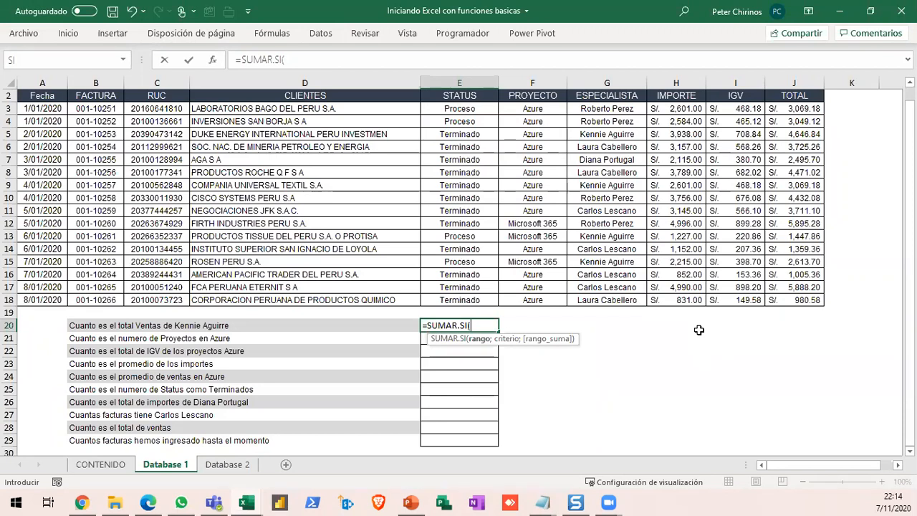
drag(605, 109, 605, 299)
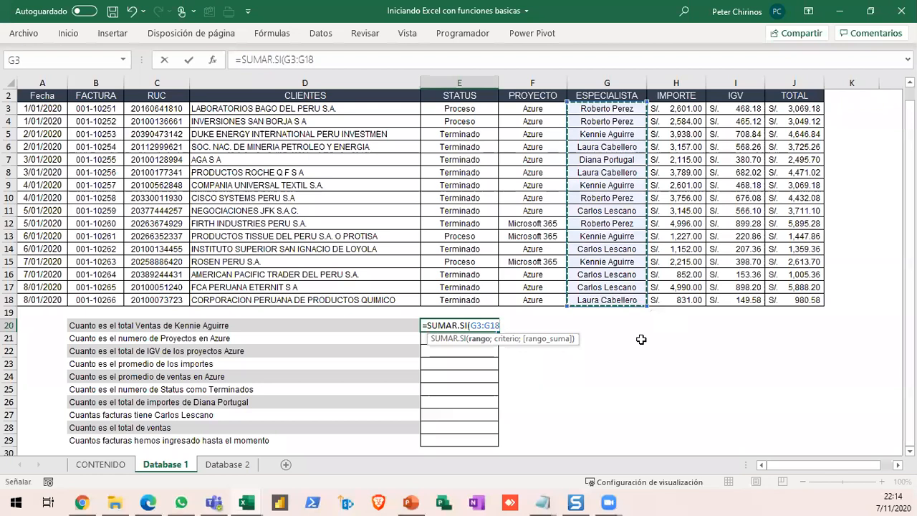
text(;)
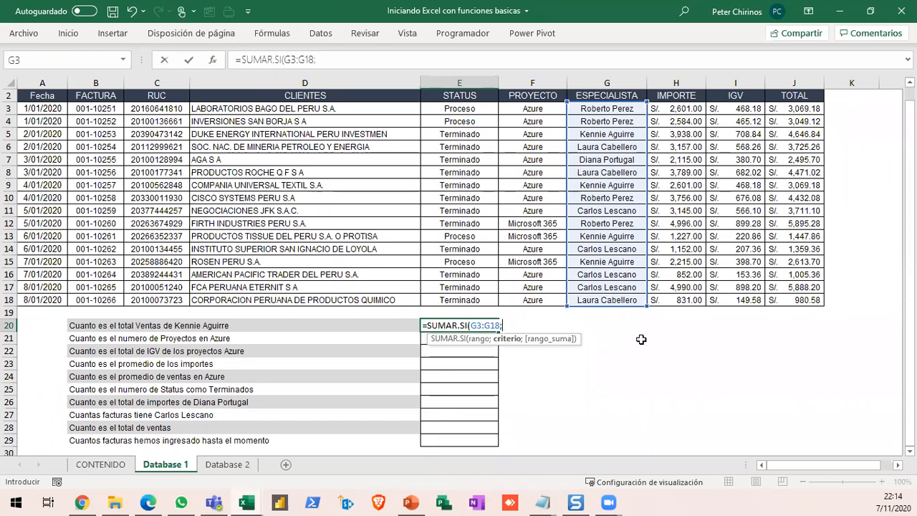
- Try cell G13 as the SUMAR.SI criterion, and remove that reference from the formula
click(610, 238)
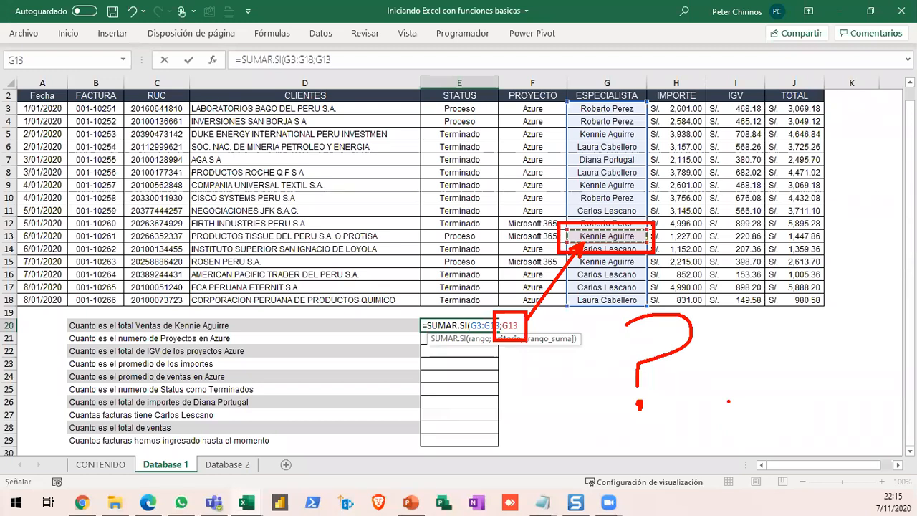
key(Escape)
key(BackSpace)
key(BackSpace)
key(BackSpace)
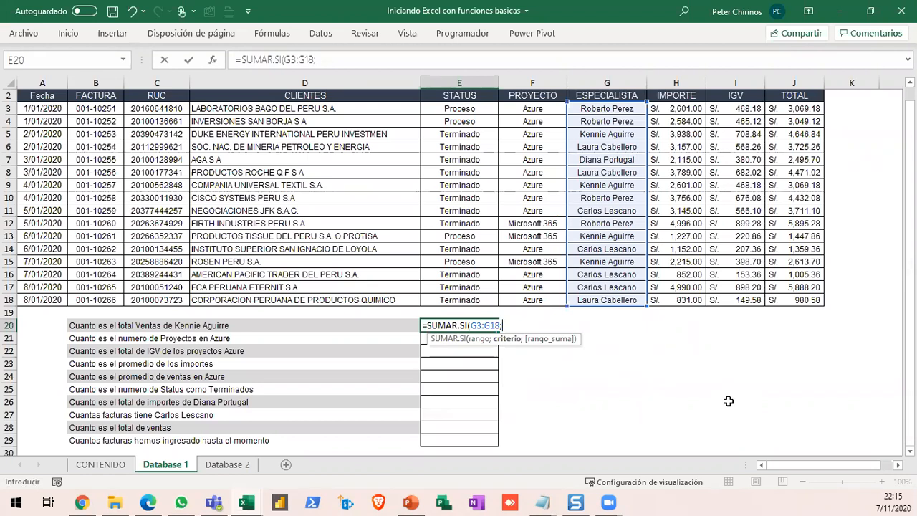
- Add the specialist's full name in lowercase quoted text as the criterion and J3:J18 as the sum range
text("kennie aguir)
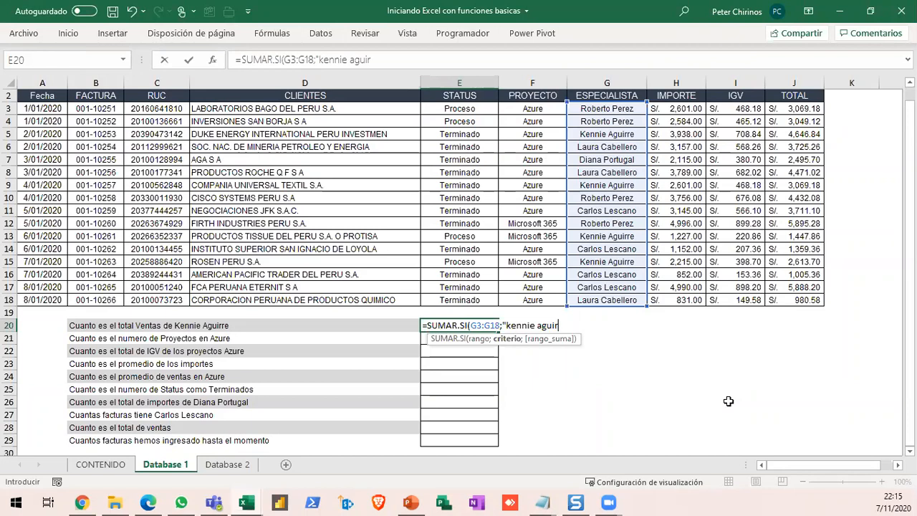
text(re";)
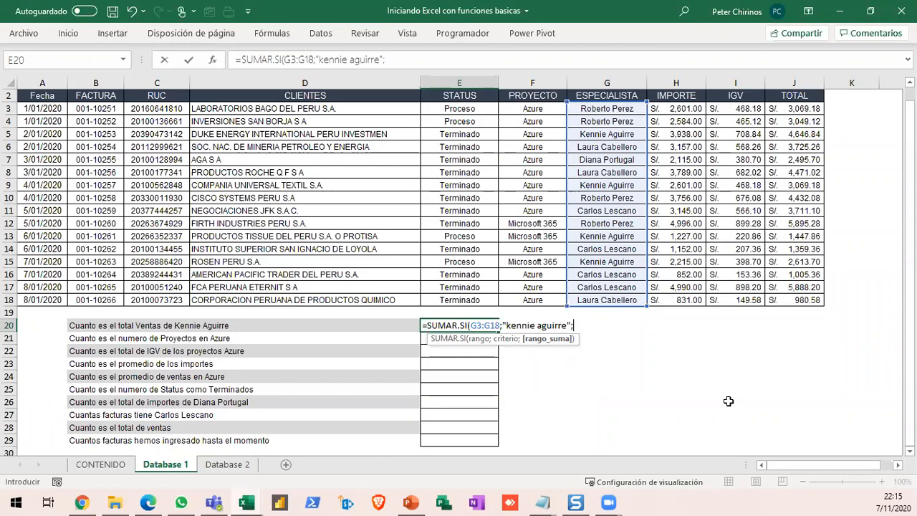
click(782, 111)
drag(782, 112, 788, 300)
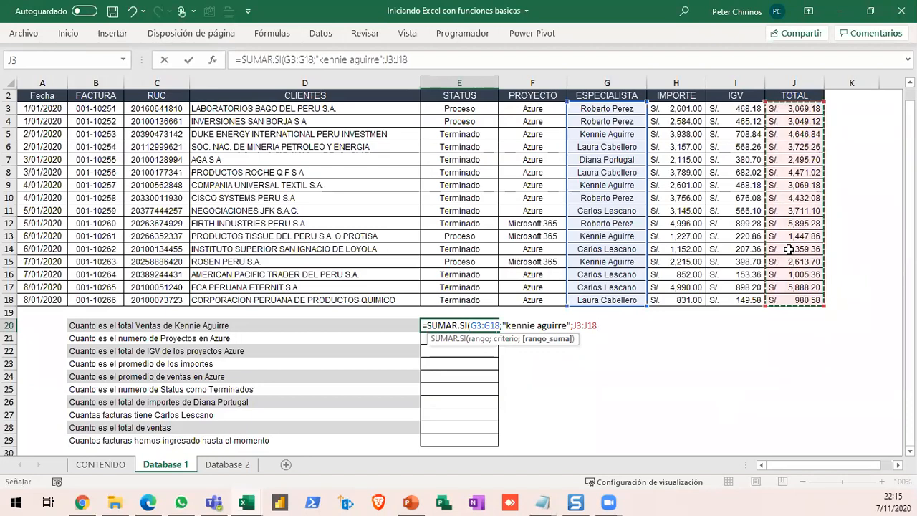
- Try J3:J19 as the sum range, mark the range limits with red lines and arrows, and erase the annotations
drag(791, 112, 794, 315)
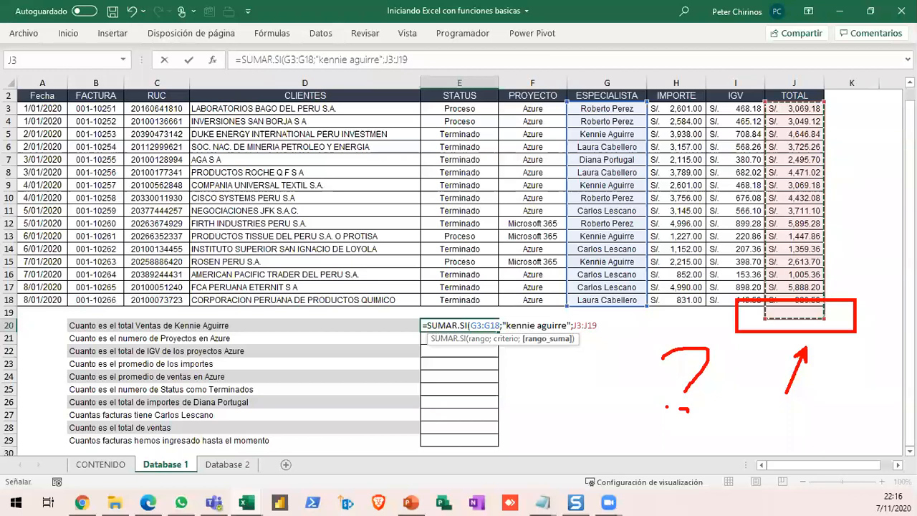
key(e)
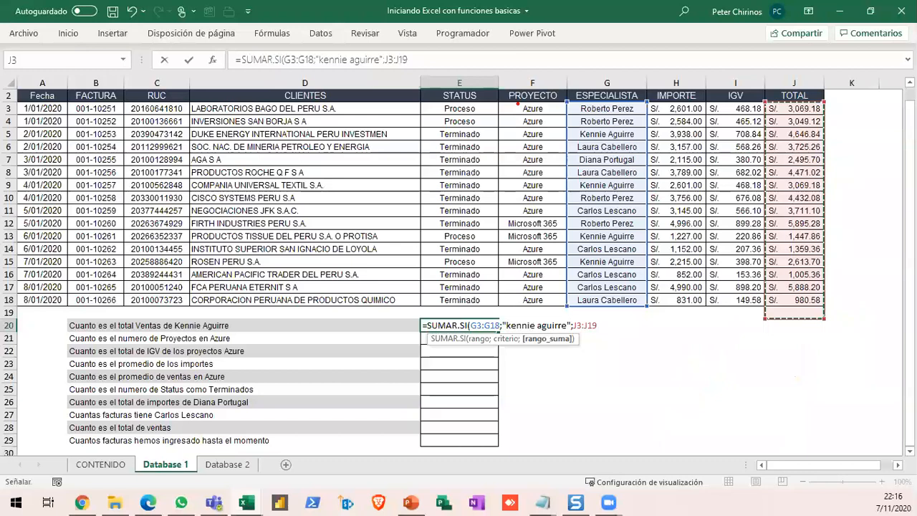
drag(464, 97, 872, 99)
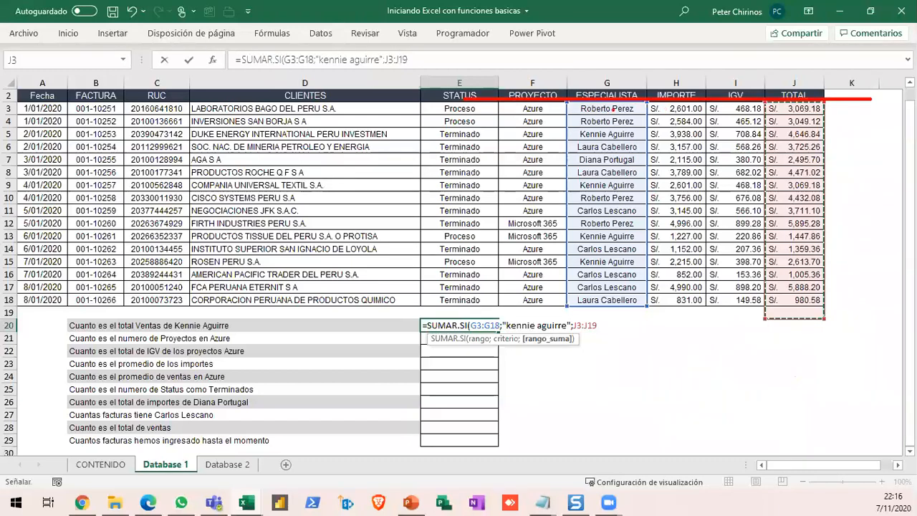
drag(603, 109, 612, 29)
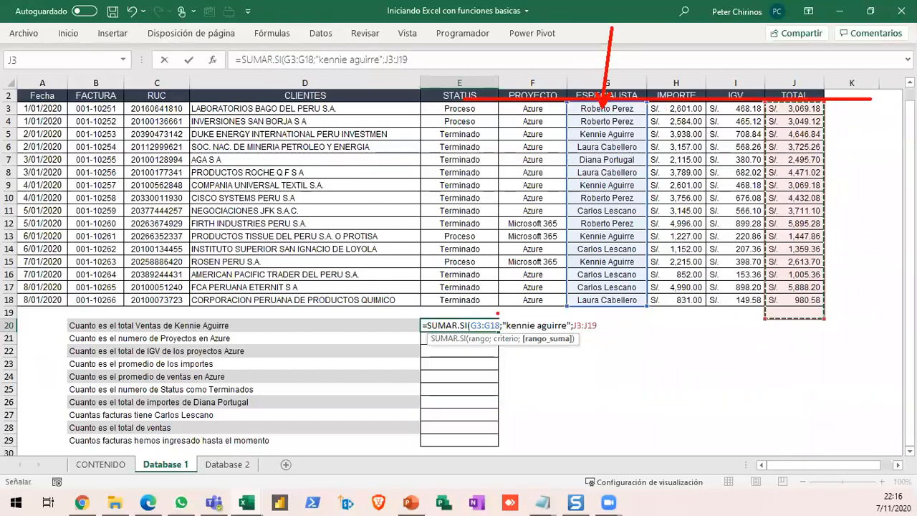
drag(484, 308, 910, 308)
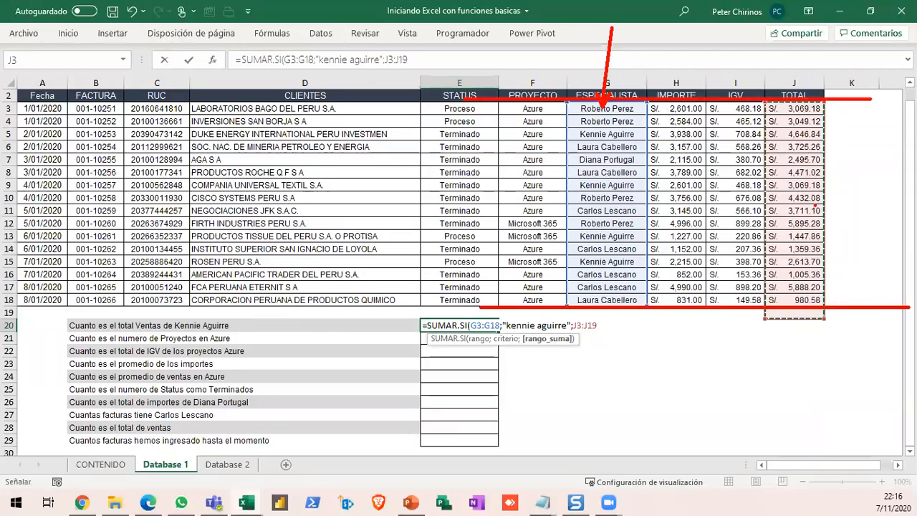
drag(790, 106, 791, 192)
drag(798, 305, 796, 194)
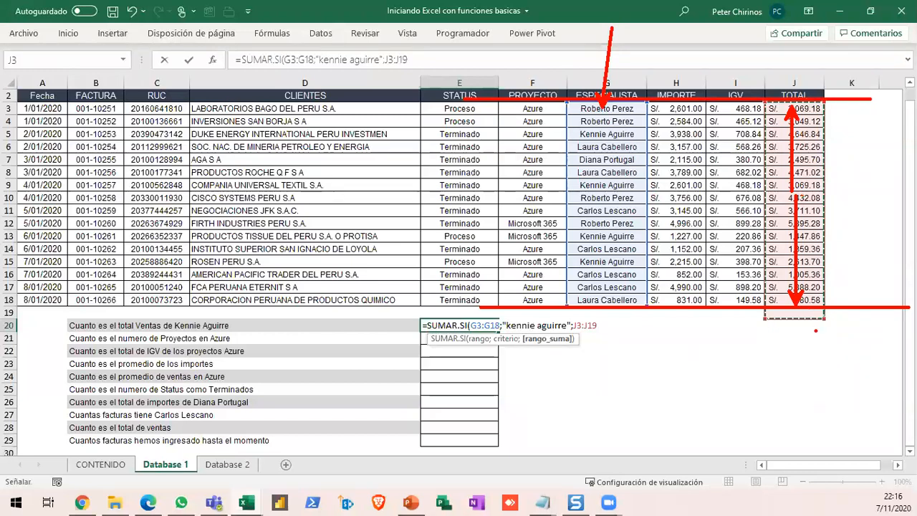
mouse_move(795, 320)
mouse_down()
mouse_move(795, 388)
mouse_move(835, 366)
mouse_up()
drag(608, 337, 663, 341)
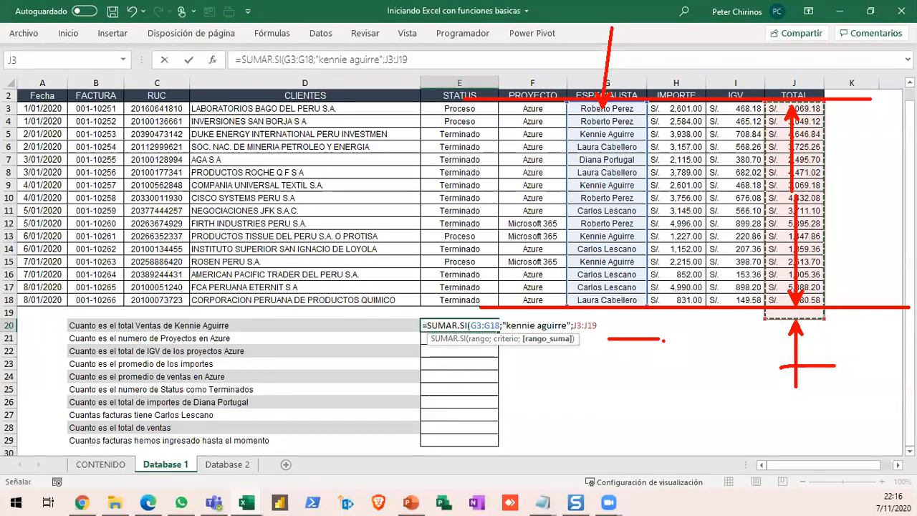
key(Escape)
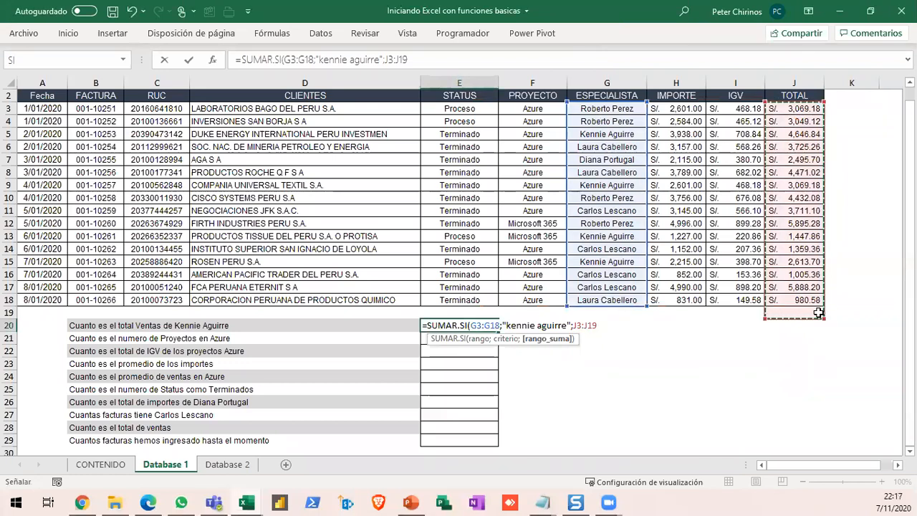
- Set the sum range to J3:J18 and erase the red annotations around the criterion
drag(789, 112, 788, 301)
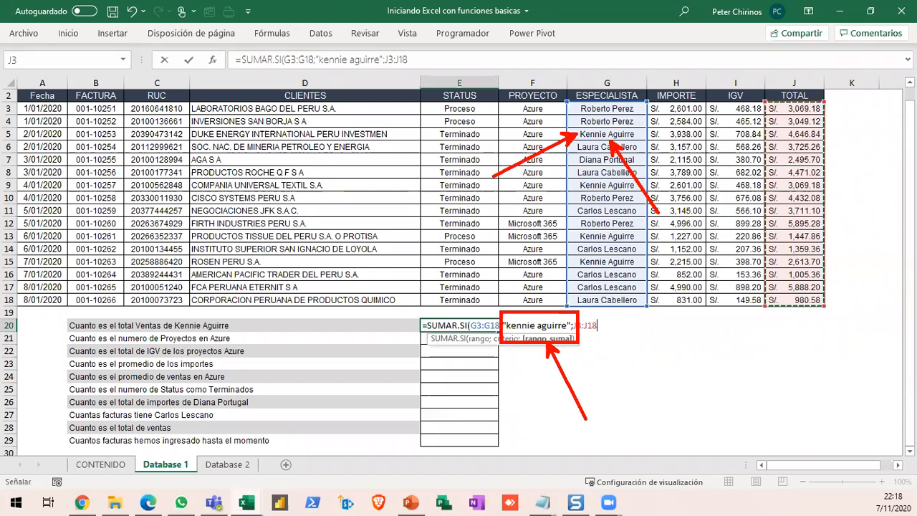
key(Escape)
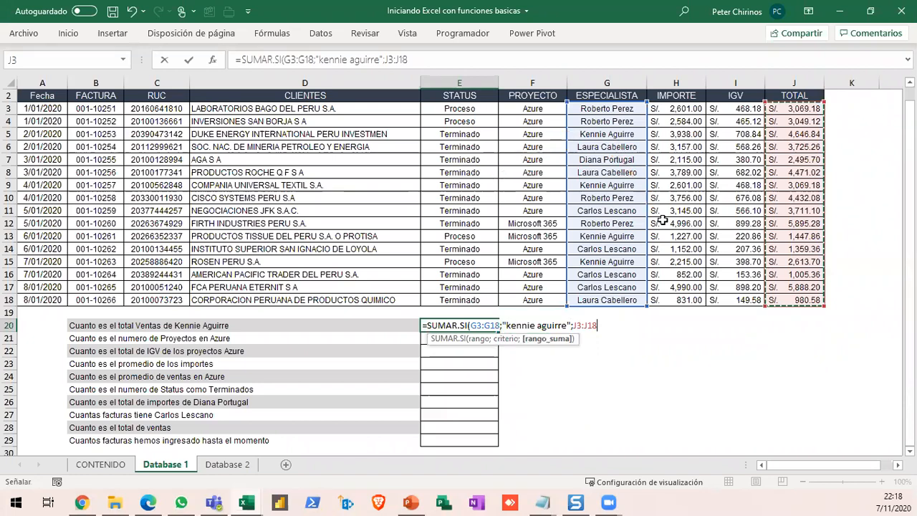
- Rewrite the quoted specialist name in the criterion in uppercase and confirm the SUMAR.SI formula in E20
click(567, 326)
key(BackSpace)
key(BackSpace)
key(BackSpace)
key(BackSpace)
key(BackSpace)
key(BackSpace)
key(BackSpace)
key(BackSpace)
key(BackSpace)
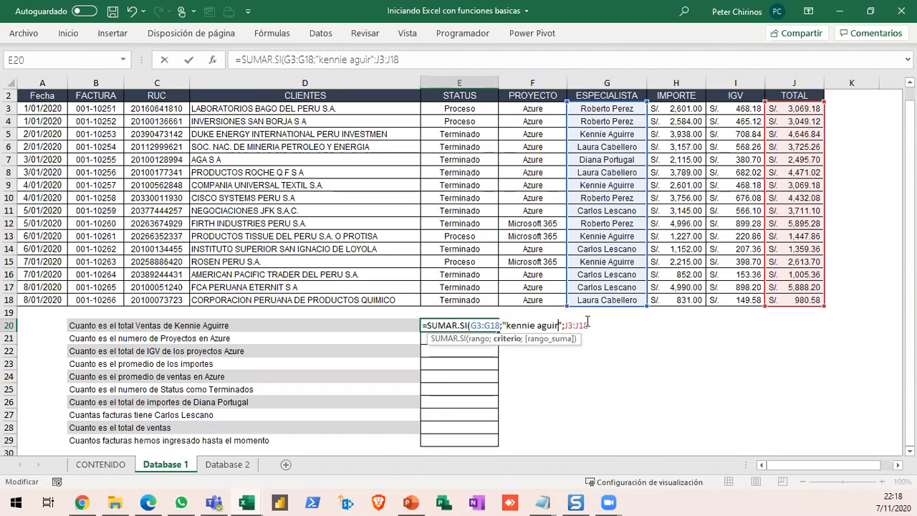
key(BackSpace)
key(BackSpace)
key(BackSpace)
key(BackSpace)
key(BackSpace)
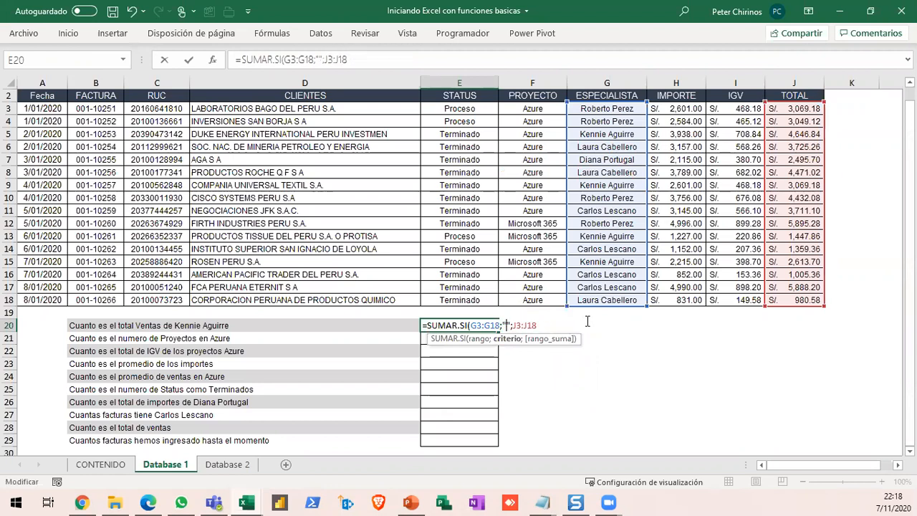
text(KENNIE AGUIR)
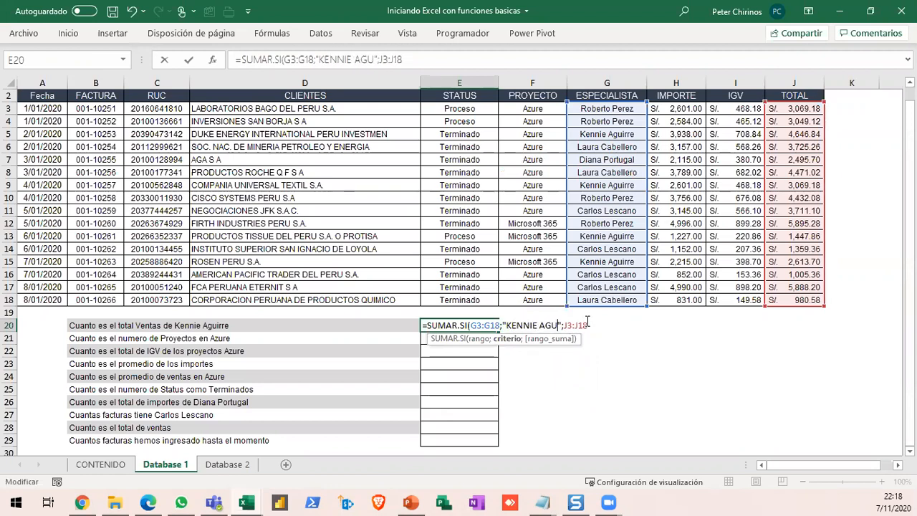
text(RE)
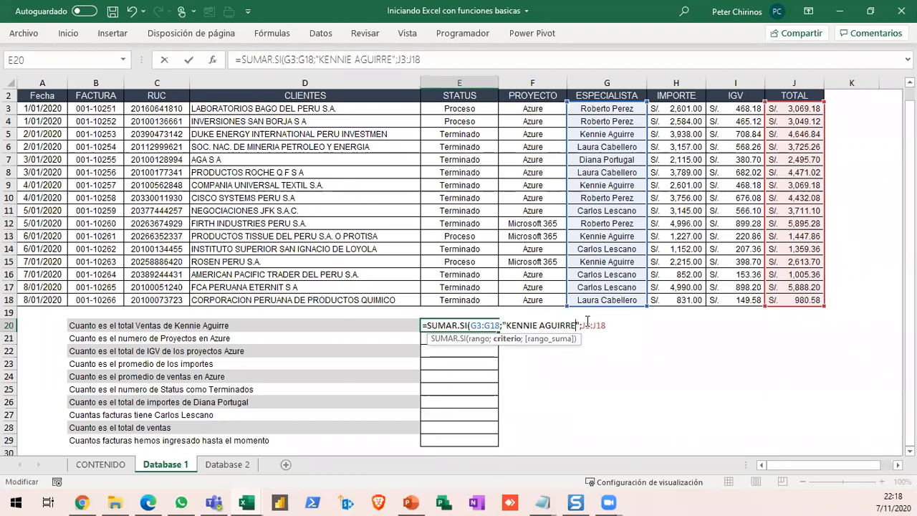
click(613, 324)
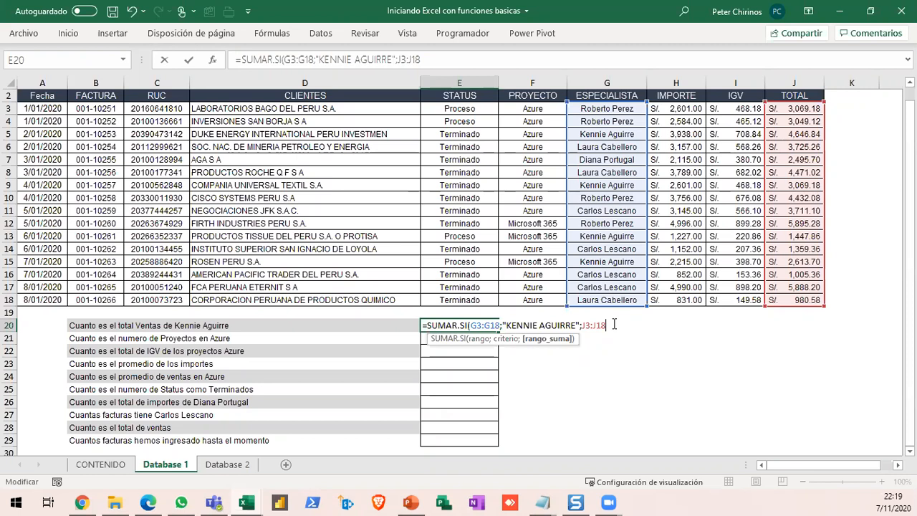
key(Return)
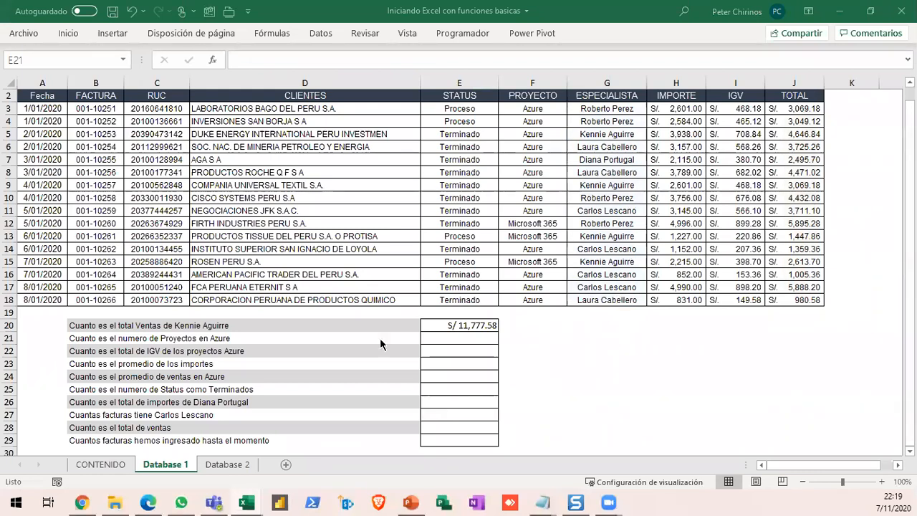
- Start a CONTAR.SI formula in E21 for the number of Azure projects, with F3:F18 as the range
click(10, 338)
click(10, 338)
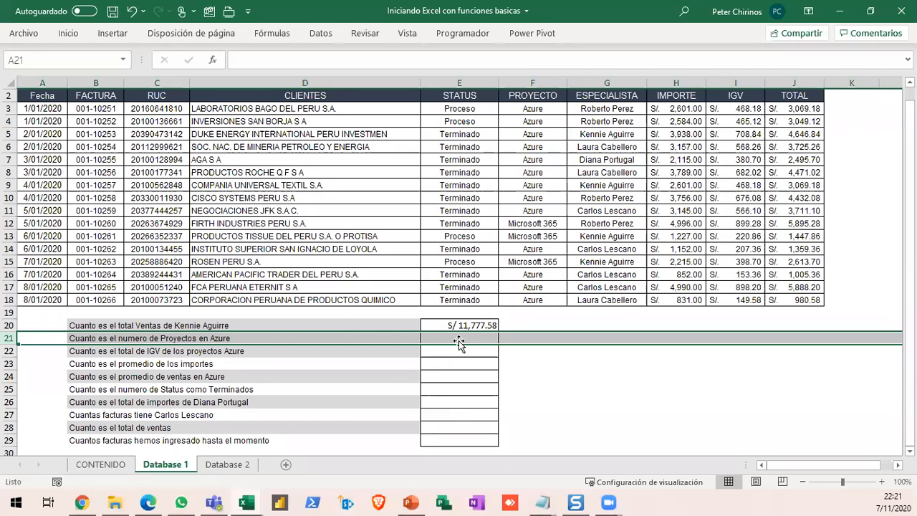
click(470, 339)
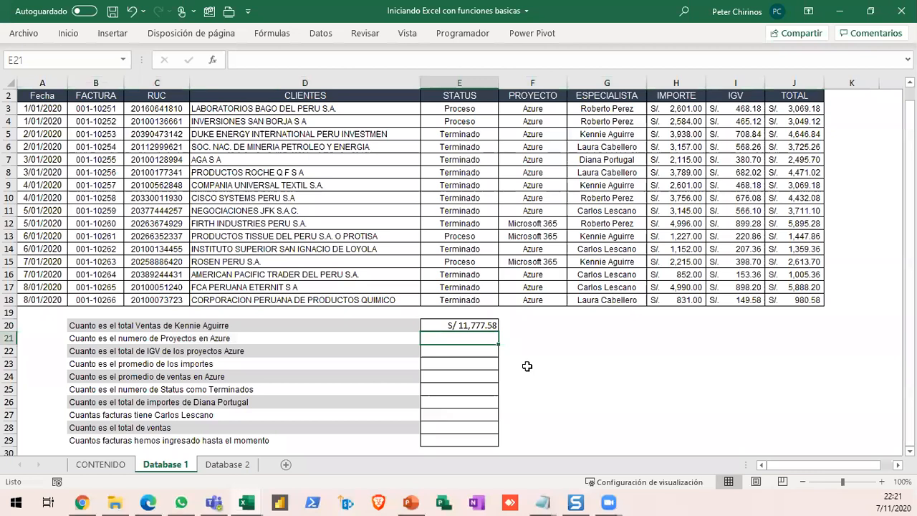
text(=CONTA)
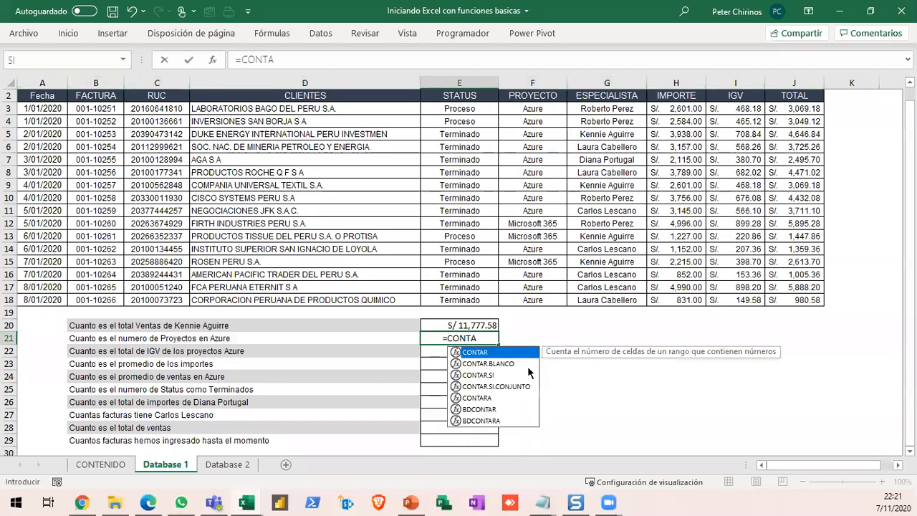
key(Down)
key(Down)
key(Tab)
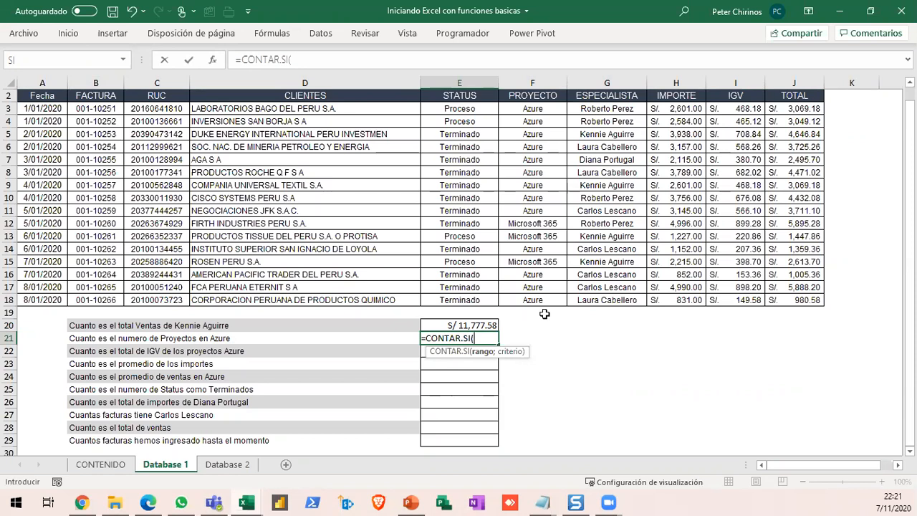
drag(529, 109, 533, 300)
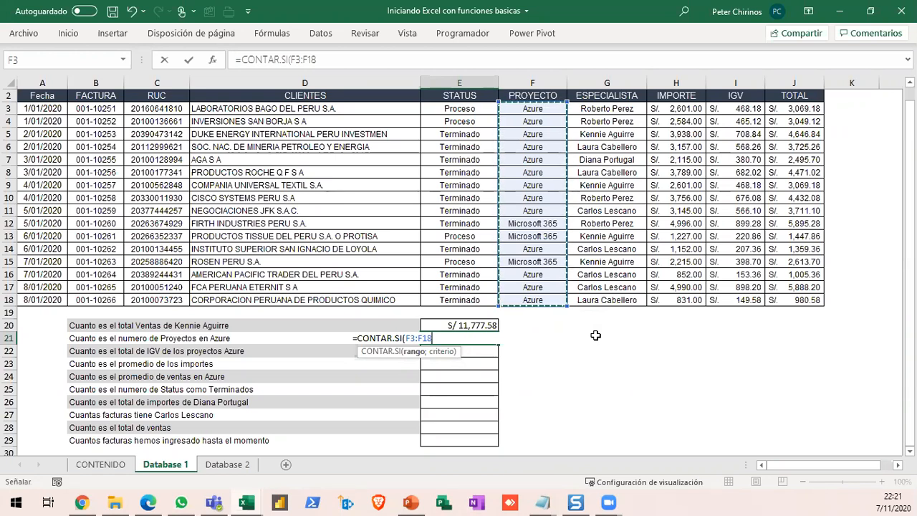
text(;)
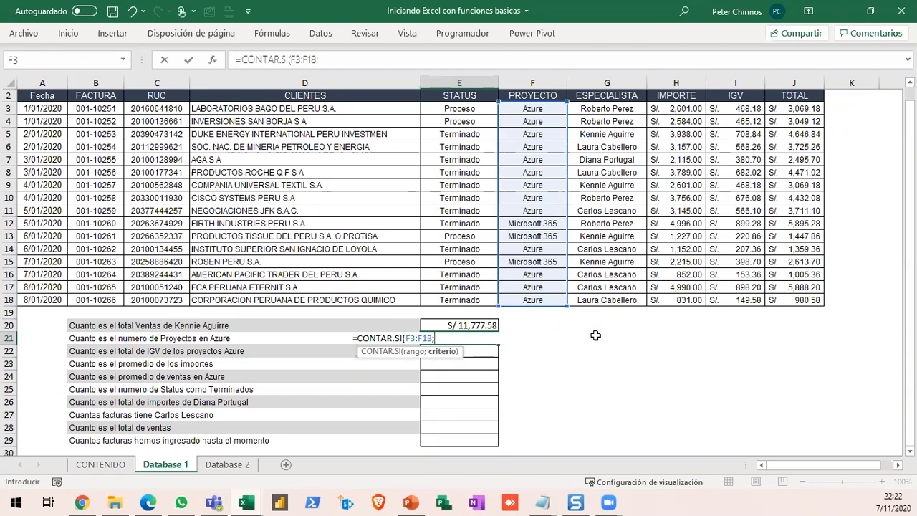
- Try cell F11 as the CONTAR.SI criterion and remove the reference from the formula
click(530, 212)
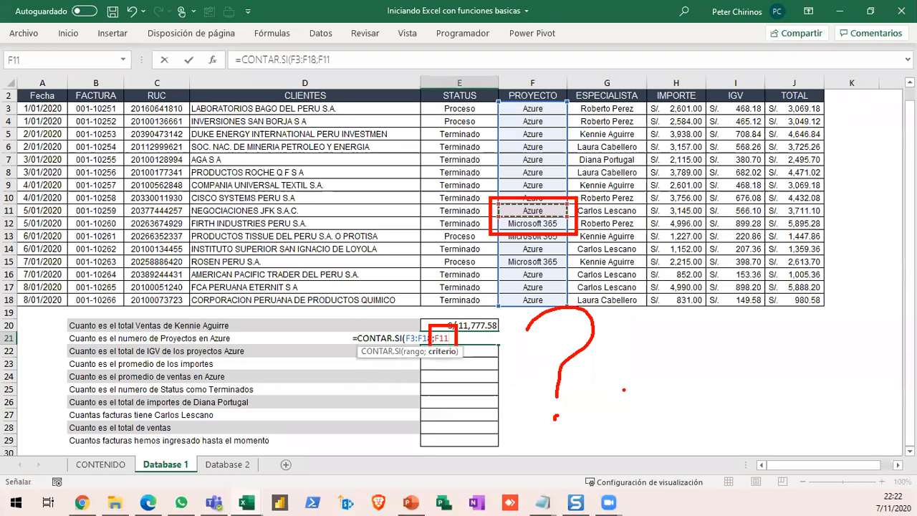
key(Escape)
key(BackSpace)
key(BackSpace)
key(BackSpace)
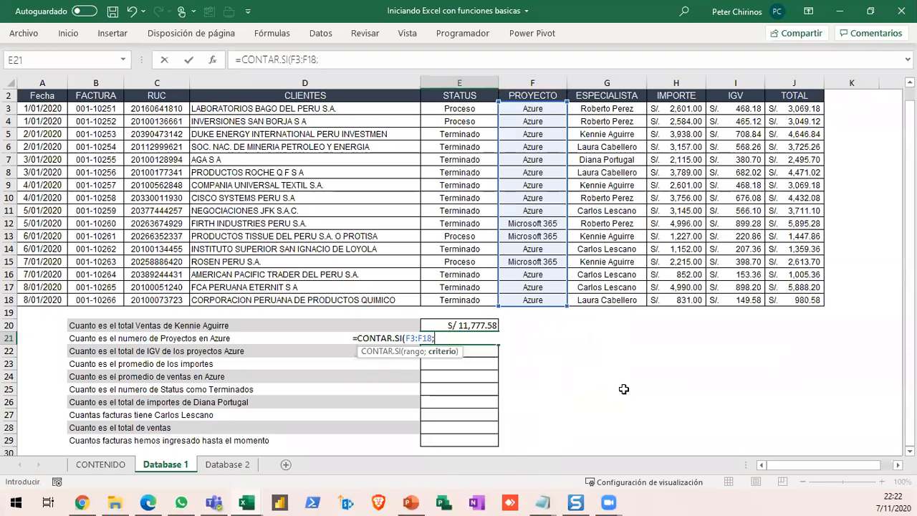
- Add the quoted text "AZURE" as the criterion and confirm the CONTAR.SI formula in E21
text("AZURE)
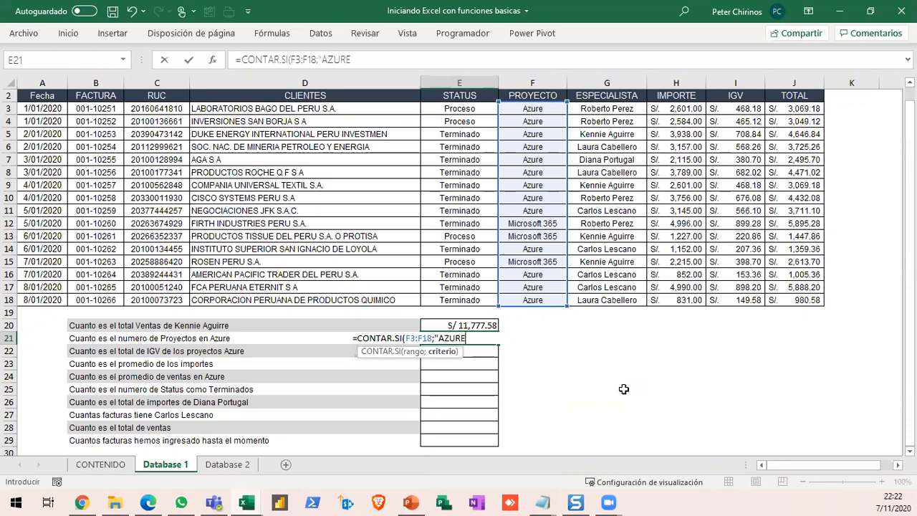
text(")
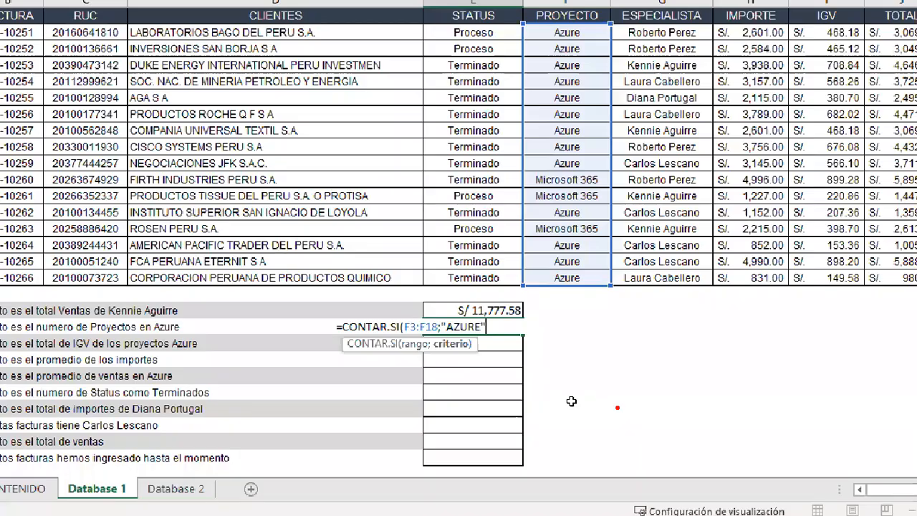
key(Return)
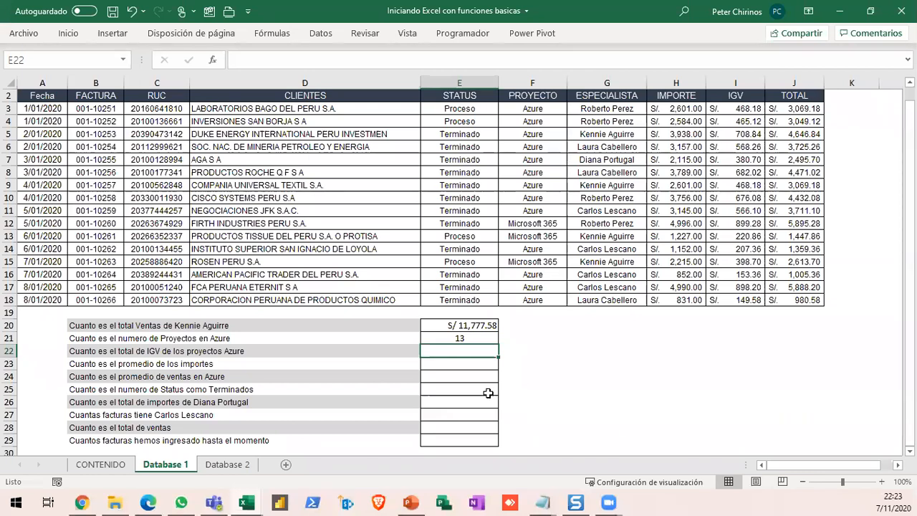
- Start a SUMAR.SI formula in E22 for the Azure projects' IGV total, with F3:F18 as the criteria range
click(10, 349)
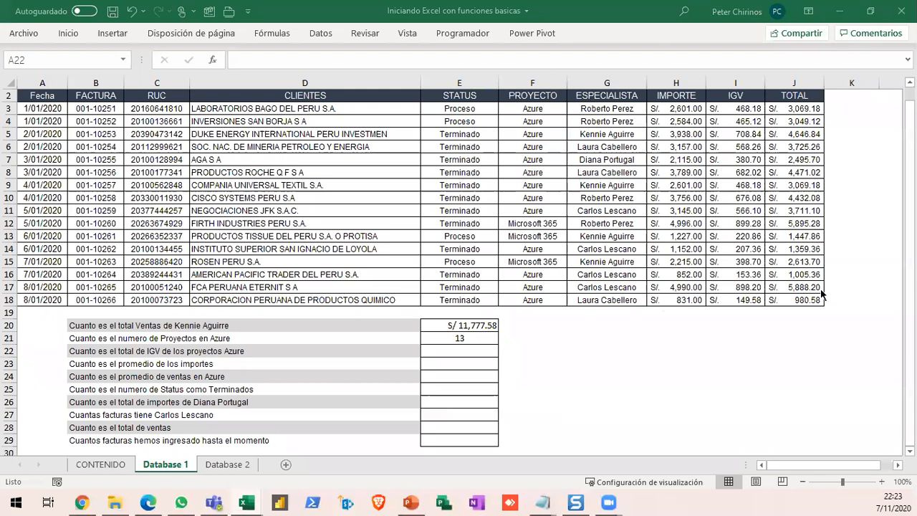
click(738, 83)
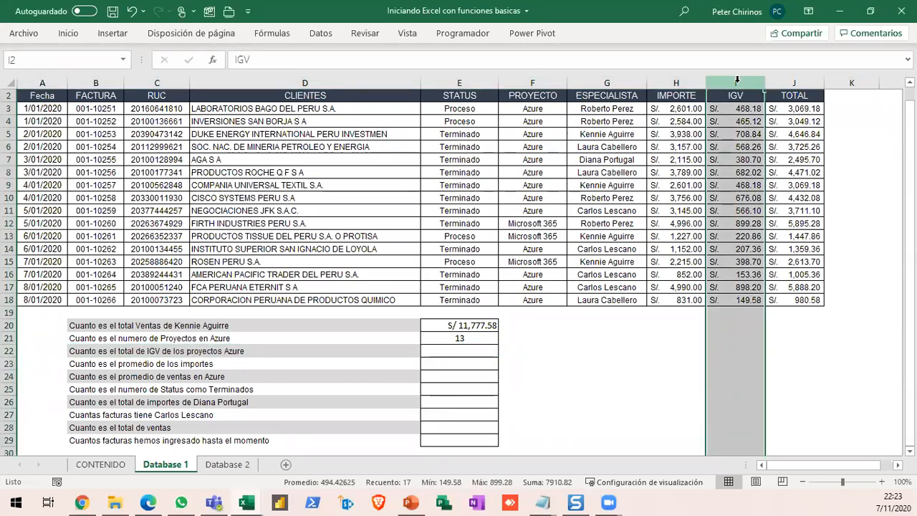
click(10, 350)
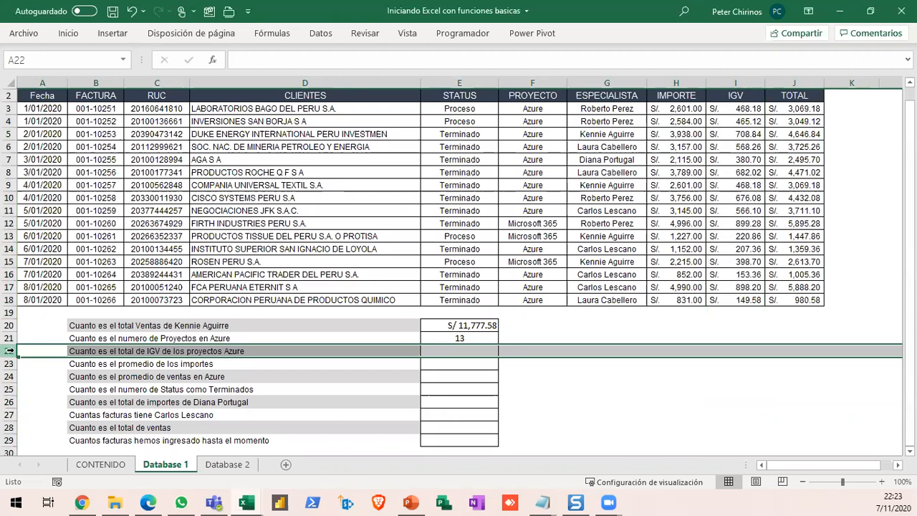
click(454, 349)
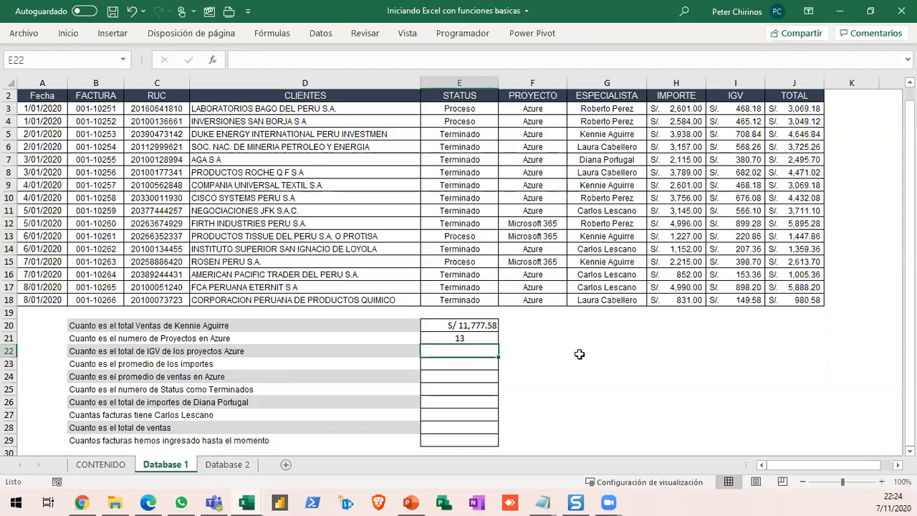
text(=)
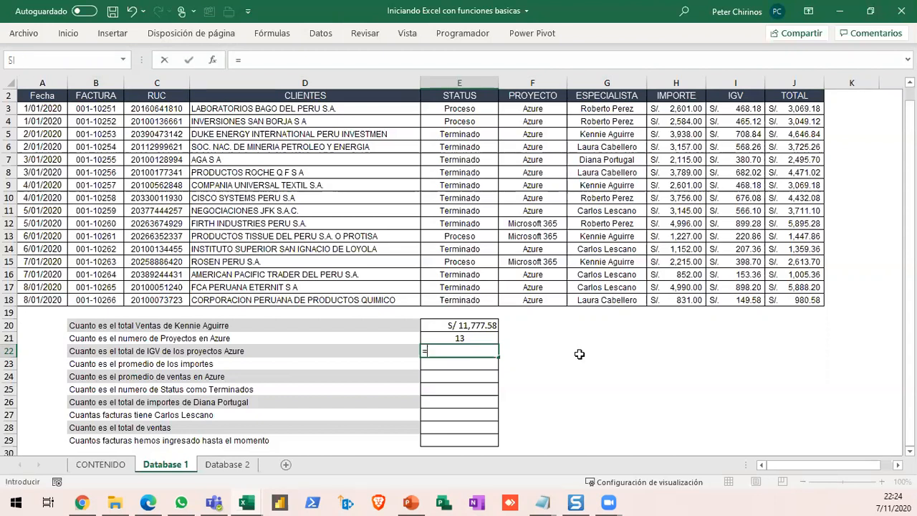
text(SUM)
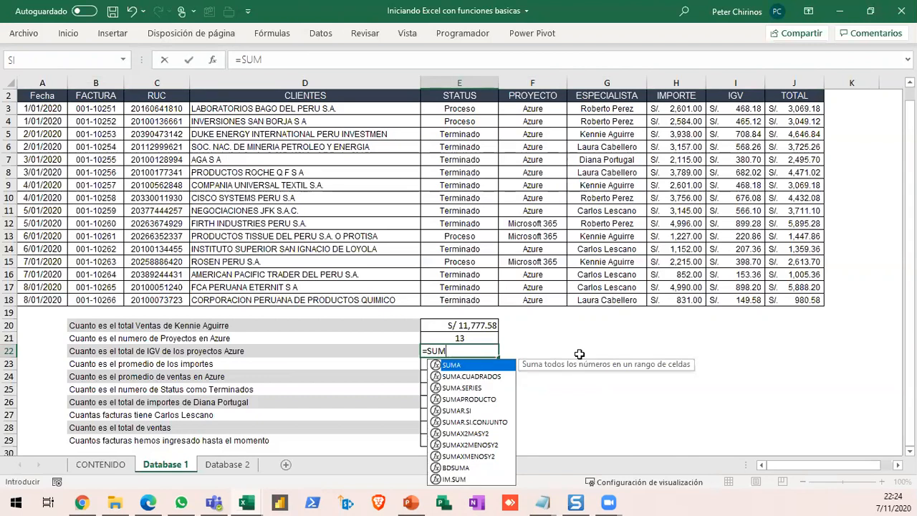
key(Down)
key(Down)
key(Down)
key(Down)
key(Tab)
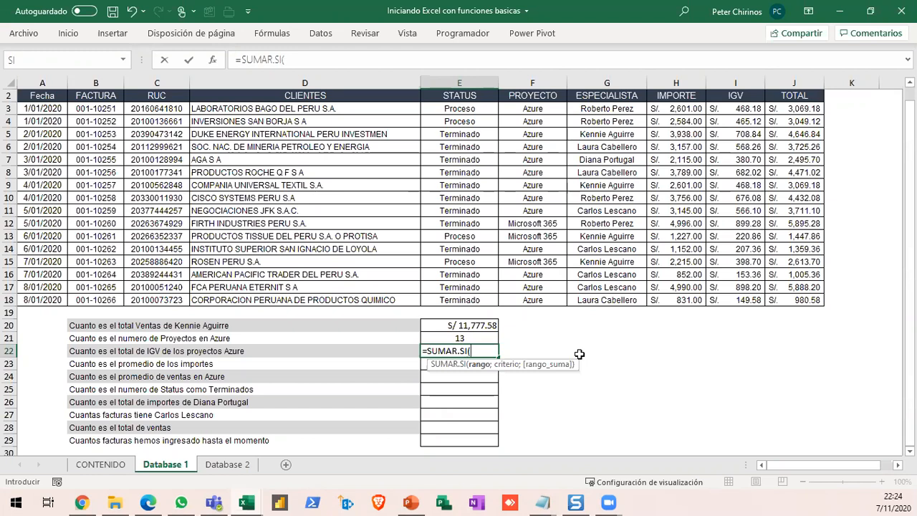
drag(536, 110, 553, 294)
- Add "AZURE" as the criterion and I3:I18 as the sum range, and confirm the SUMAR.SI formula in E22
text(;"A)
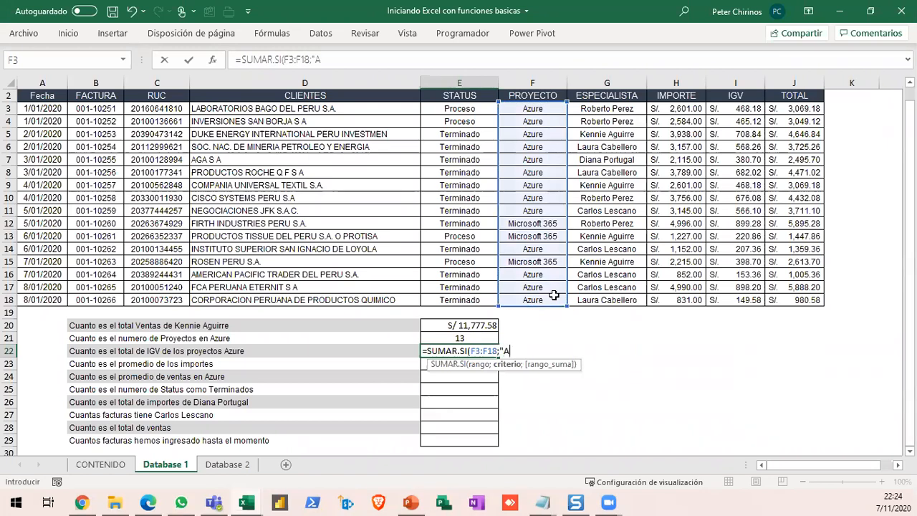
text(ZURE";)
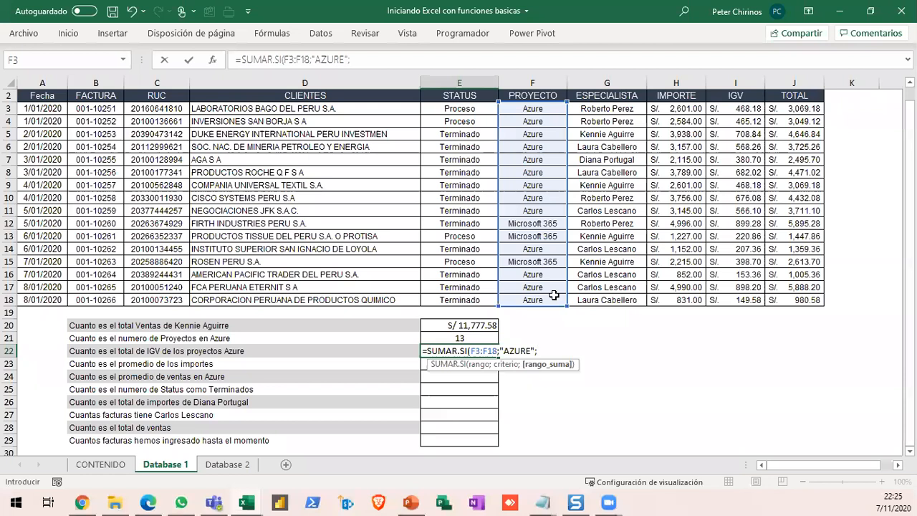
drag(737, 109, 742, 301)
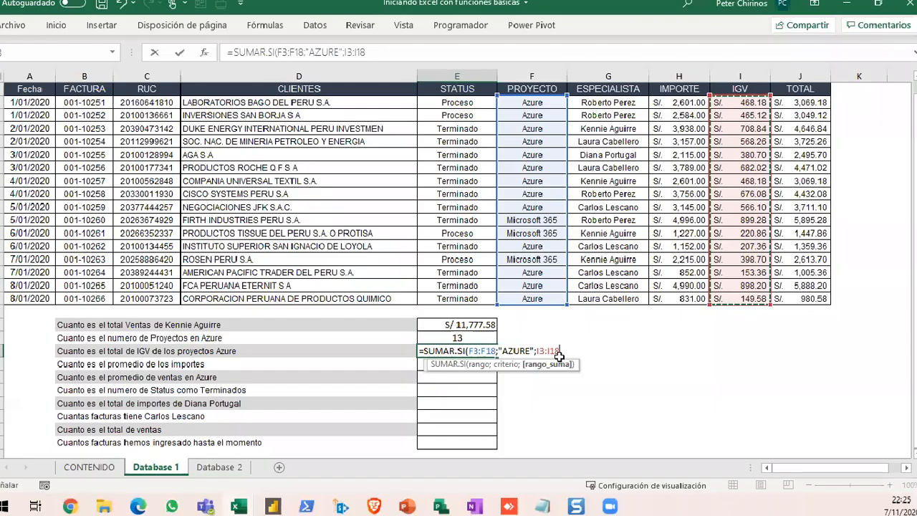
key(Return)
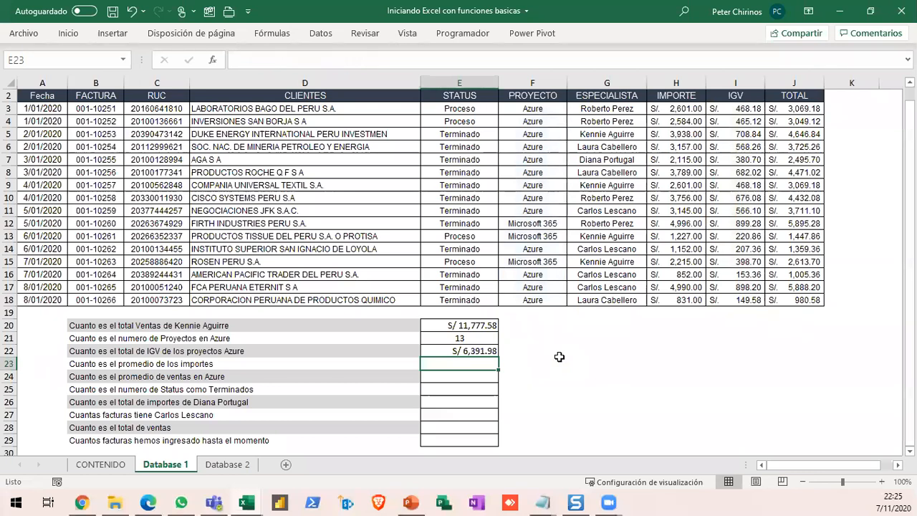
- Calculate the average of the importes in E23 with PROMEDIO over H3:H18
click(467, 362)
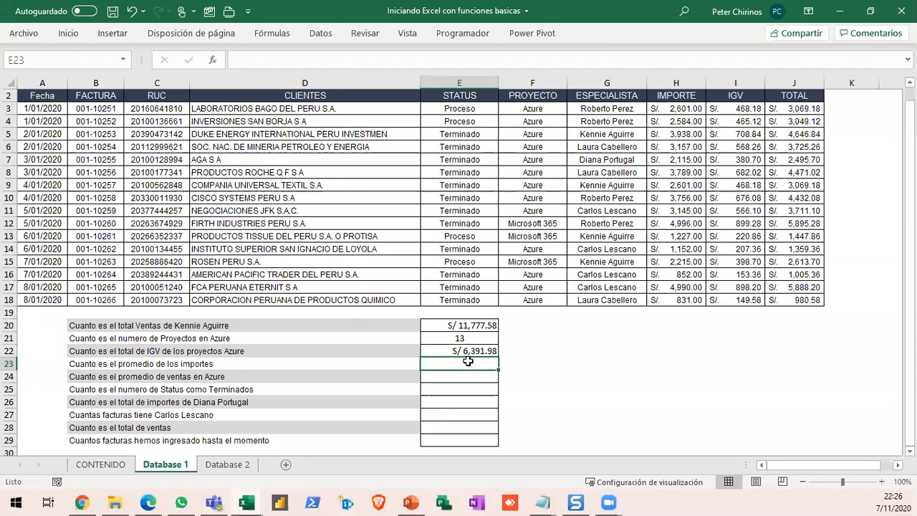
text(=)
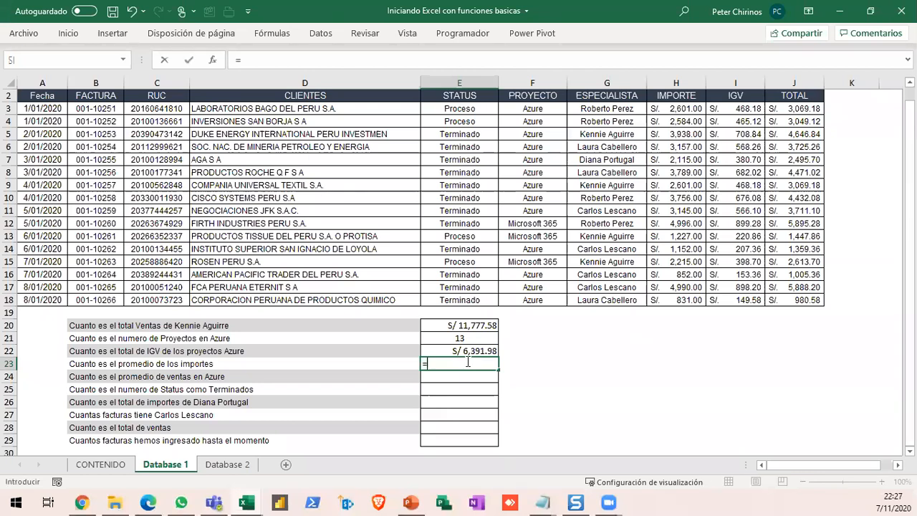
text(PROMEDIO()
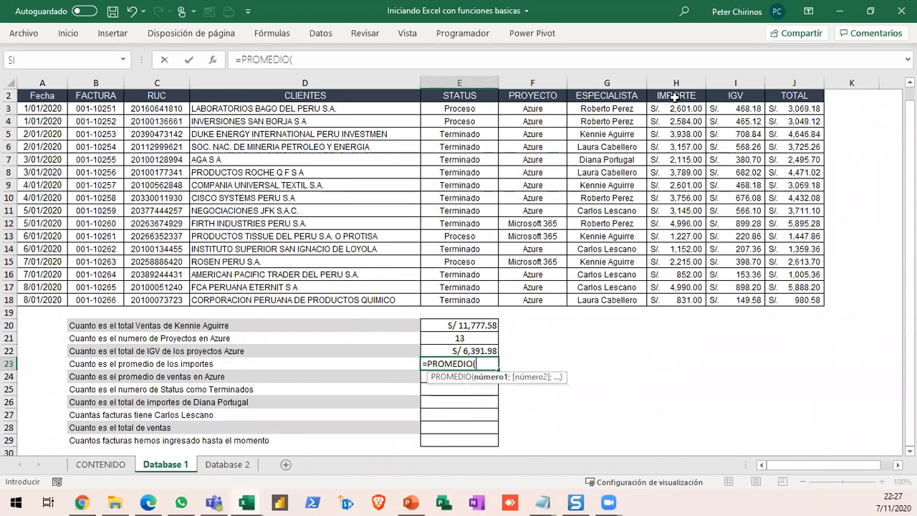
drag(675, 200, 675, 291)
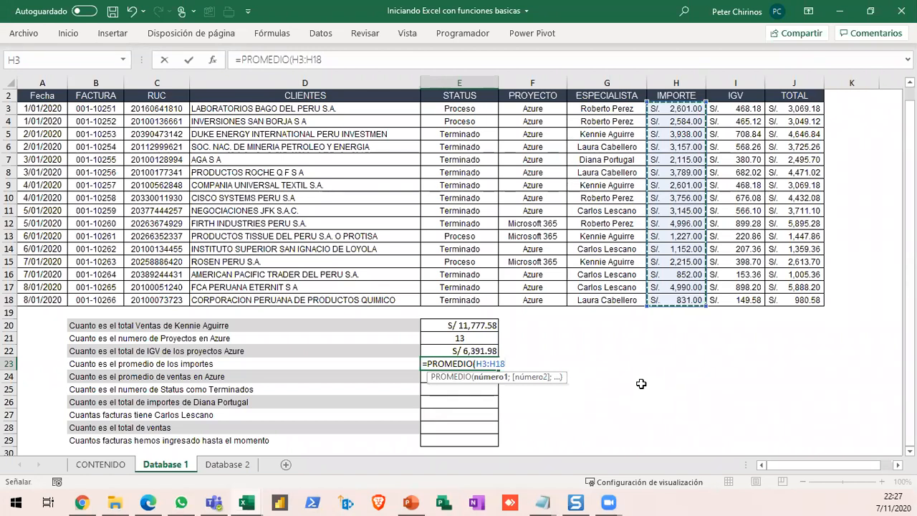
key(Return)
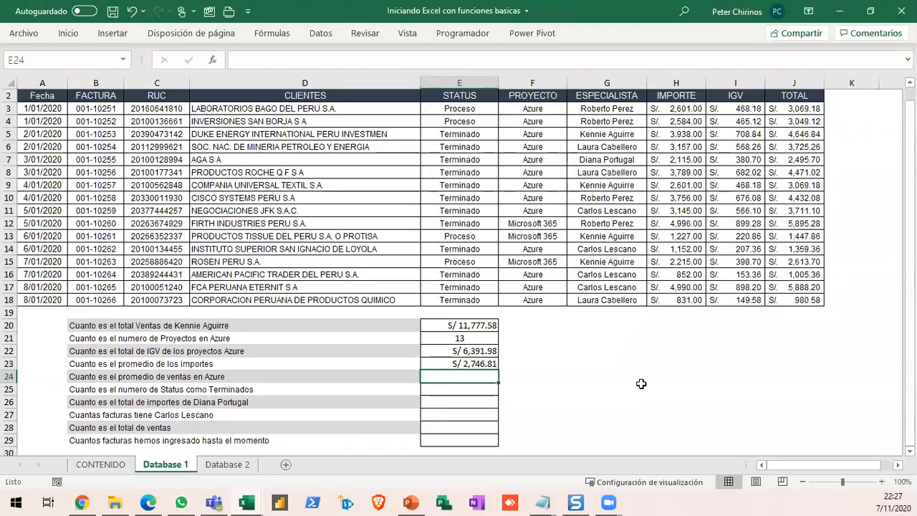
- Start a PROMEDIO.SI formula in E24 for the average Azure sales, with F3:F18 as the criteria range
click(9, 376)
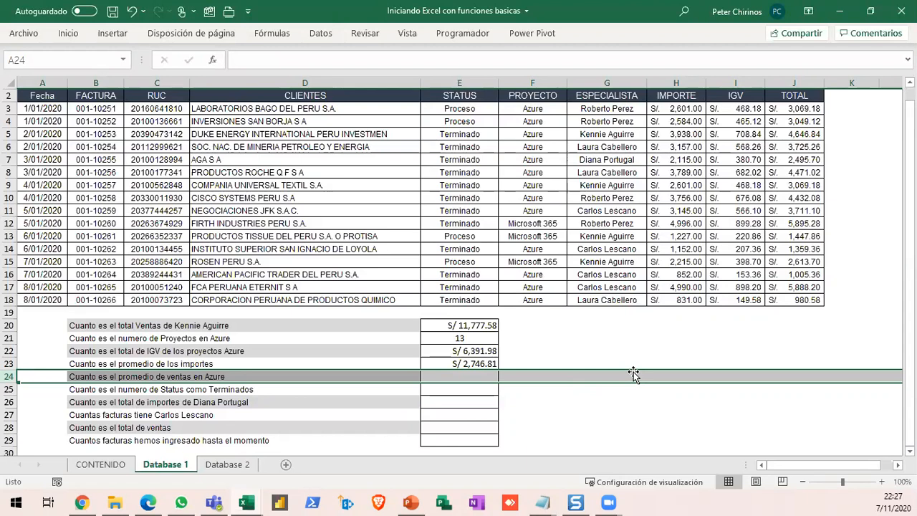
click(468, 376)
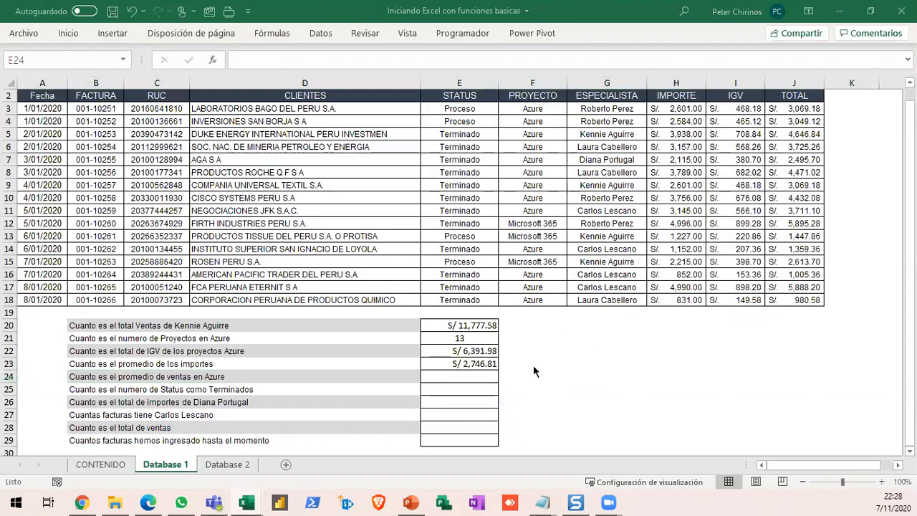
click(468, 376)
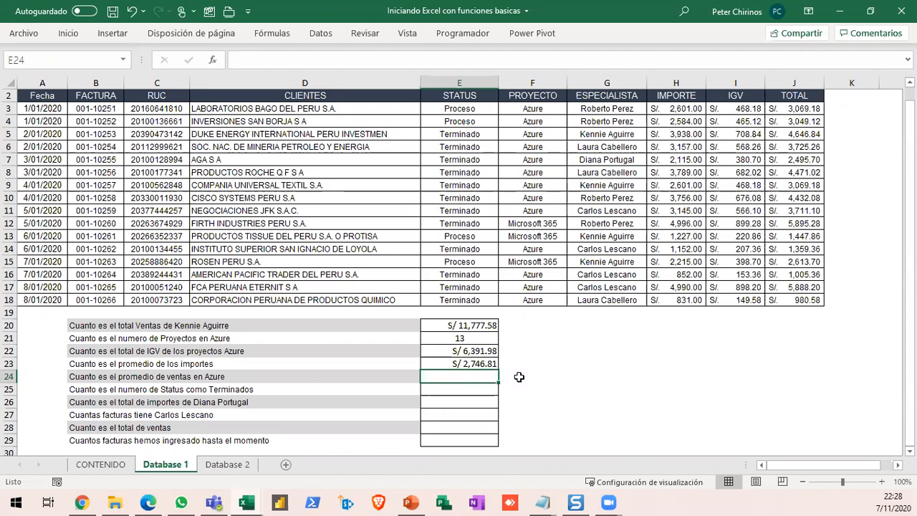
text(=)
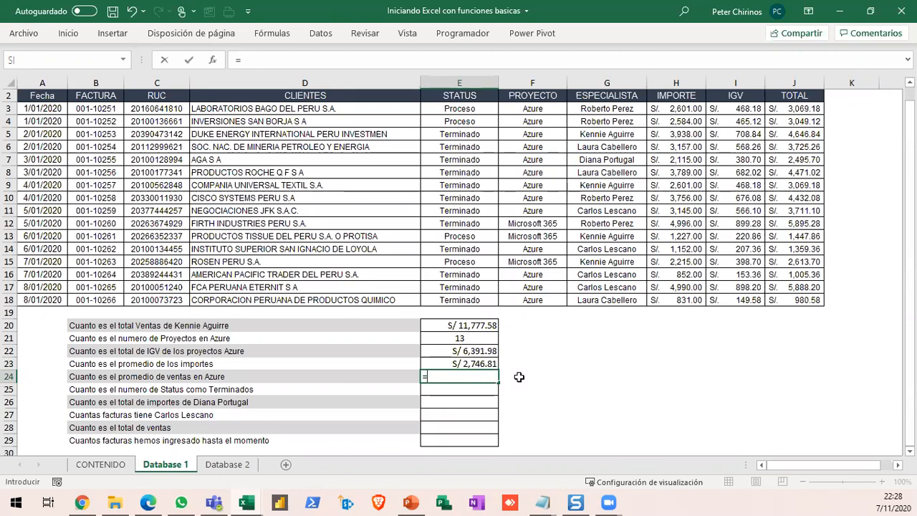
text(PROM)
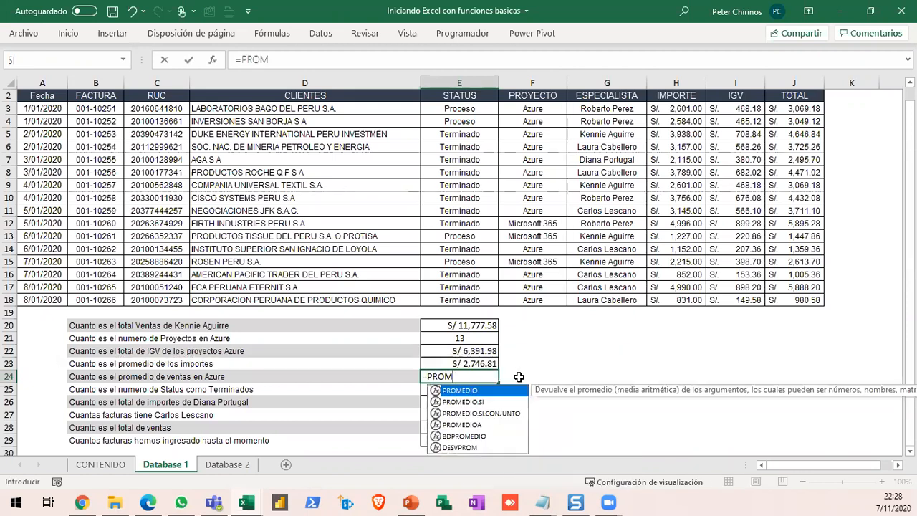
key(Down)
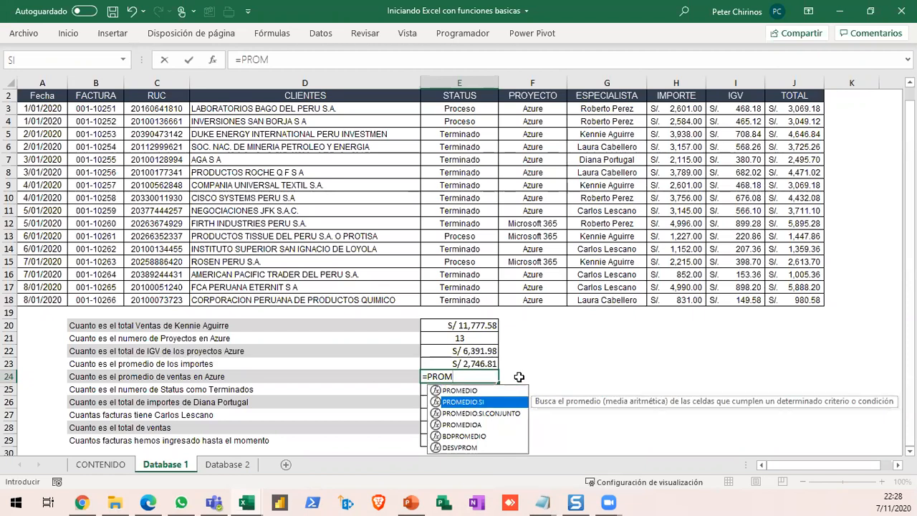
key(Tab)
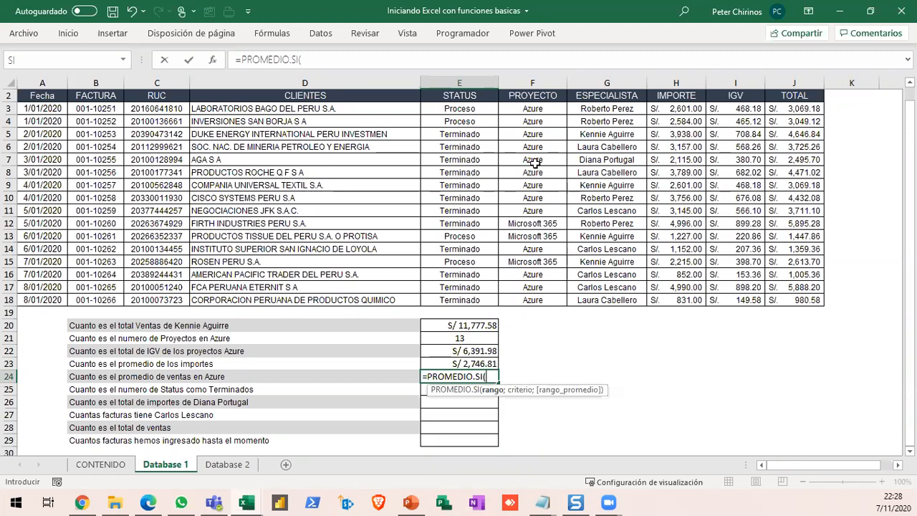
drag(520, 107, 533, 299)
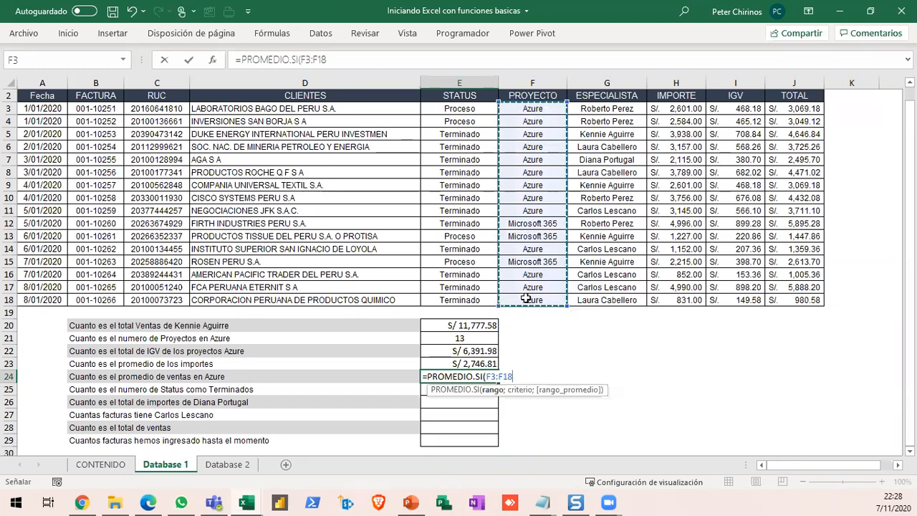
- Add "AZURE" as the criterion and J3:J18 as the average range, and confirm the PROMEDIO.SI formula in E24
text(;")
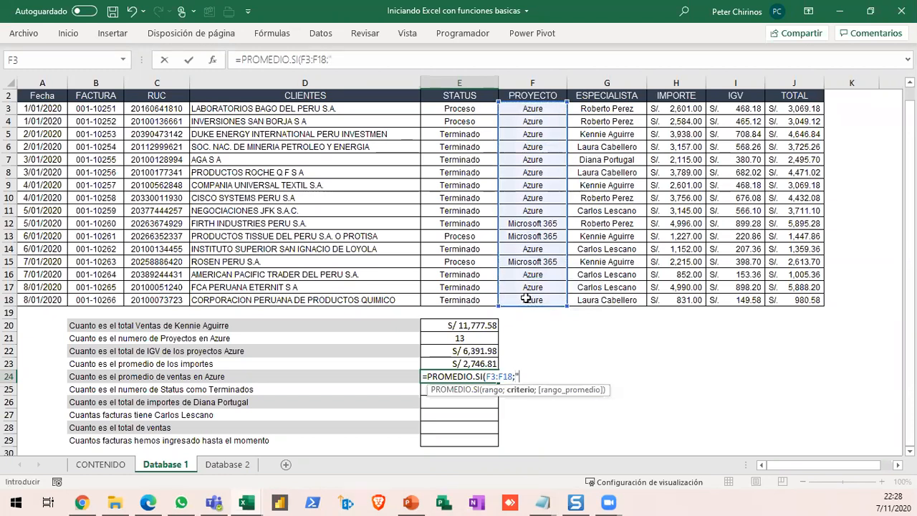
text(AZURE")
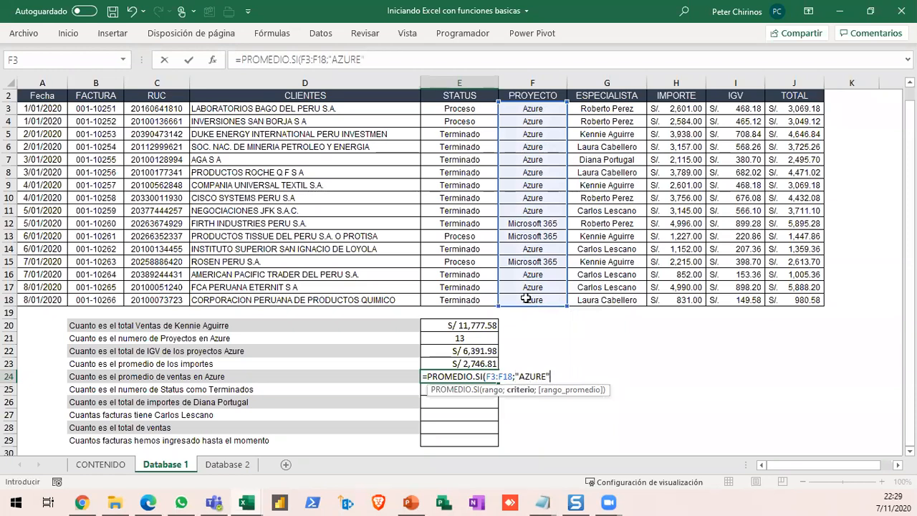
text(;)
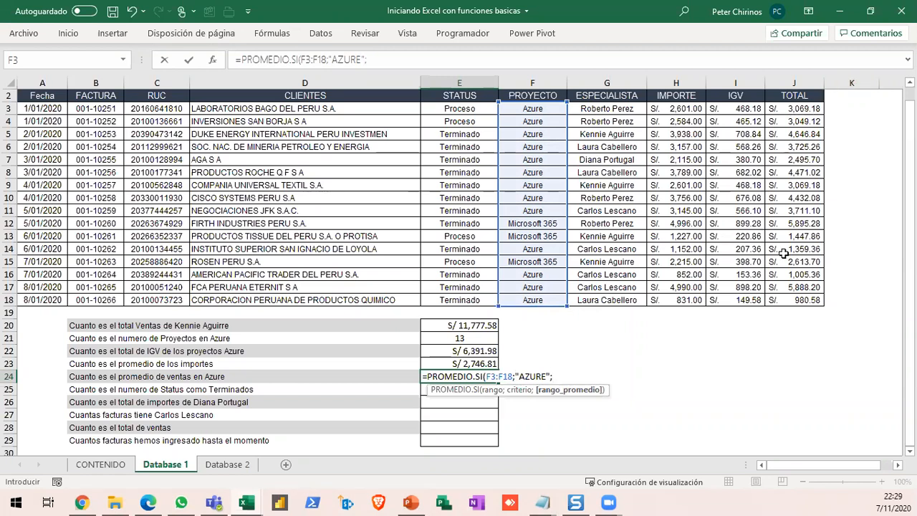
drag(788, 108, 785, 297)
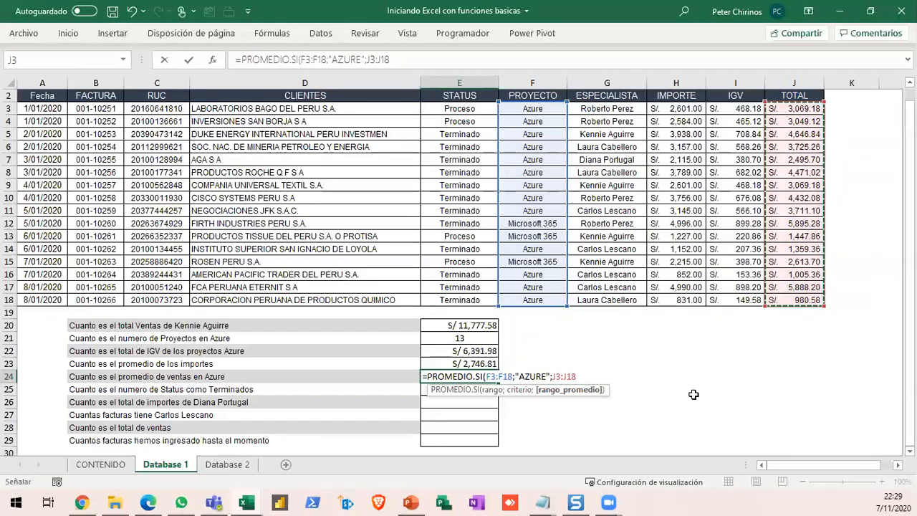
text())
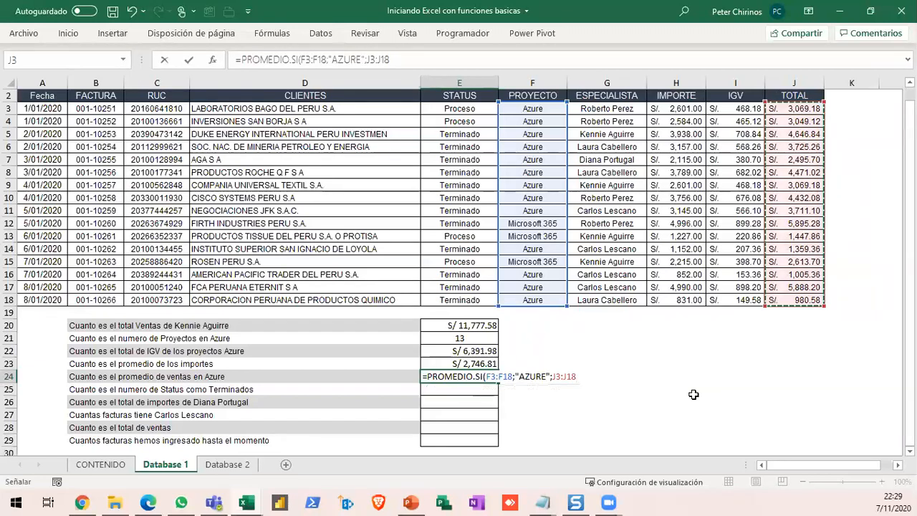
key(Return)
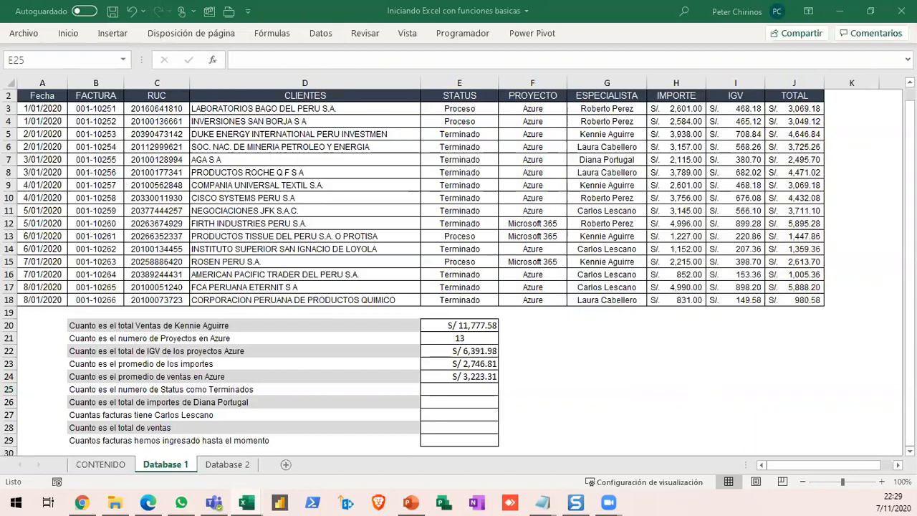
- Start a CONTAR.SI formula in E25 for the number of finished statuses, with E3:E18 as the range
click(493, 389)
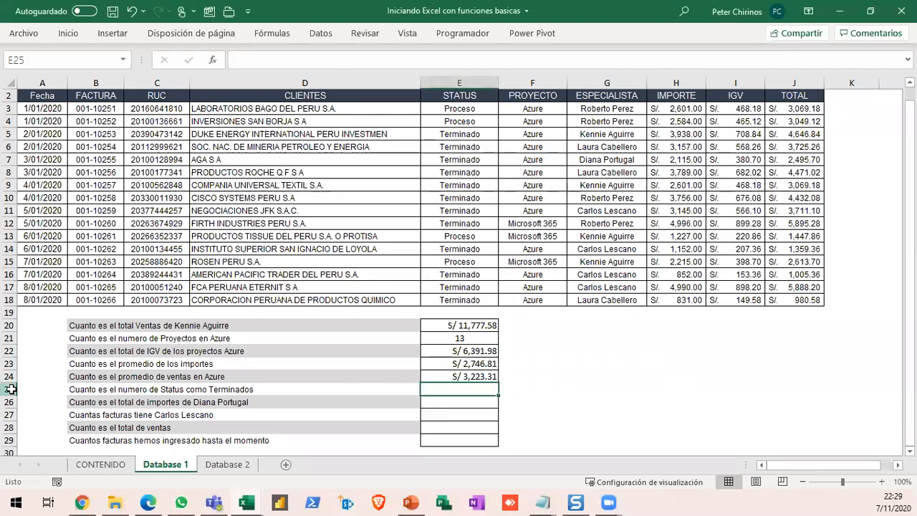
click(10, 389)
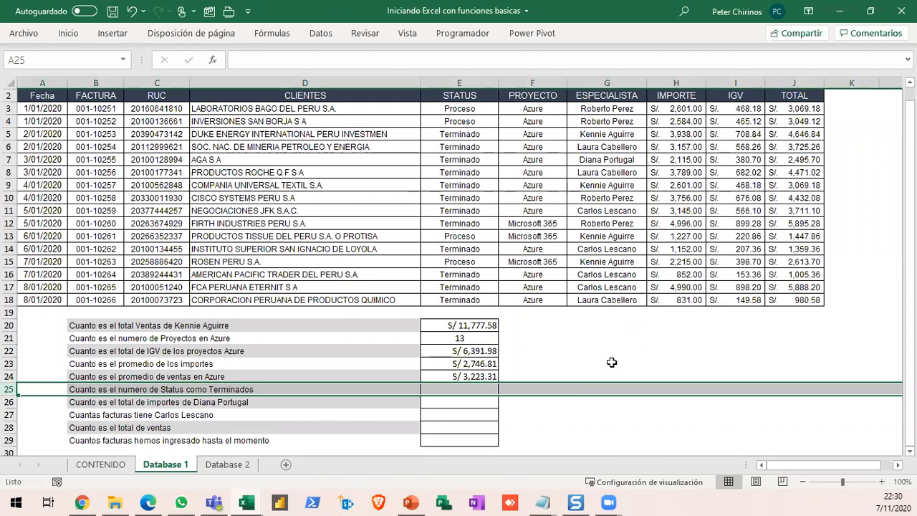
click(464, 390)
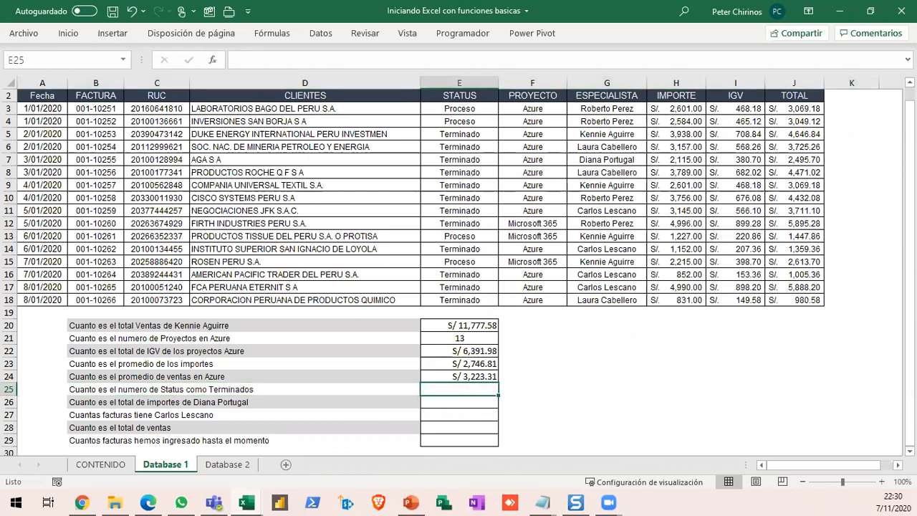
click(470, 386)
click(12, 389)
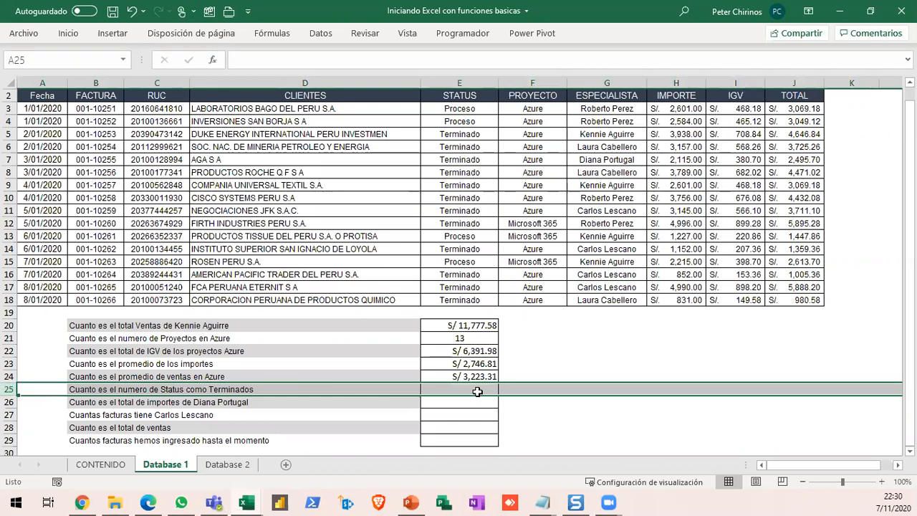
click(477, 391)
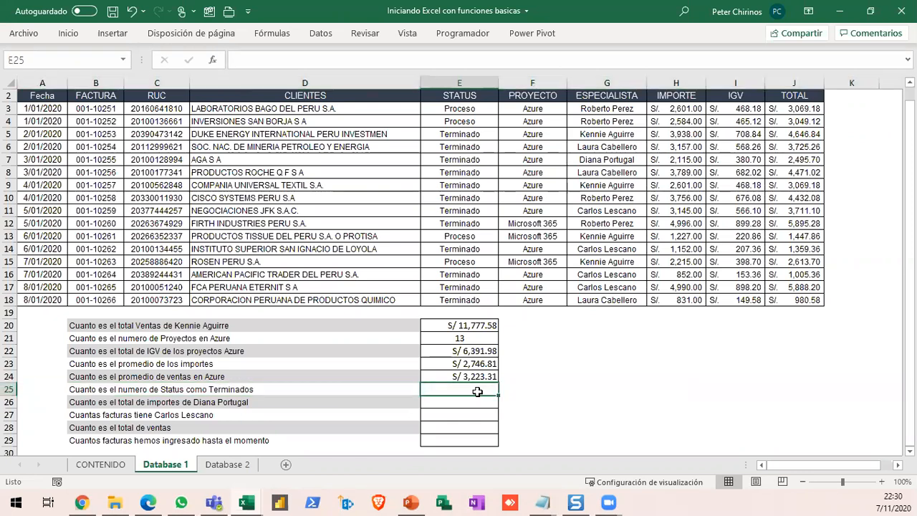
text(=CO)
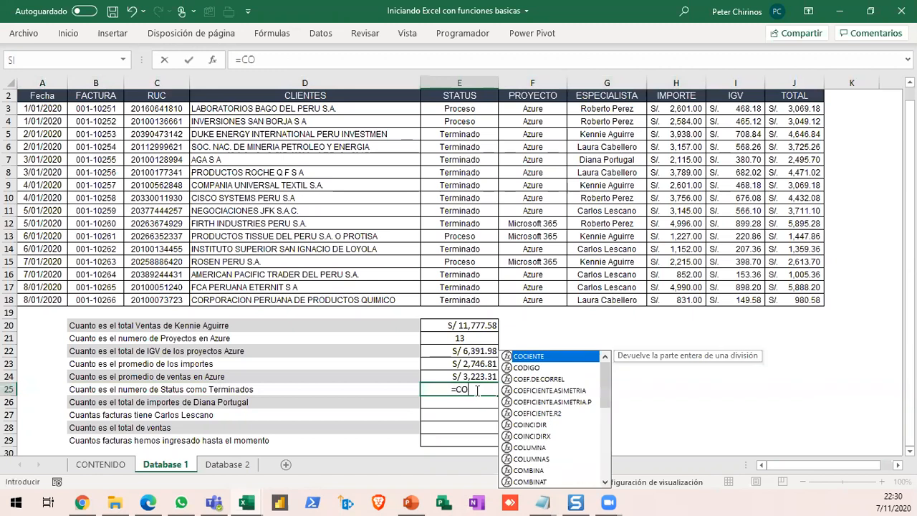
text(NTAR)
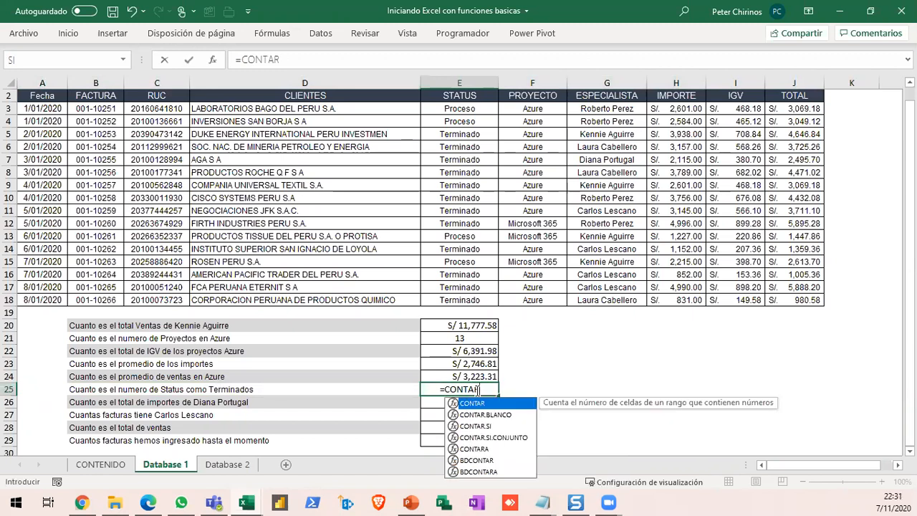
key(Down)
key(Down)
key(Tab)
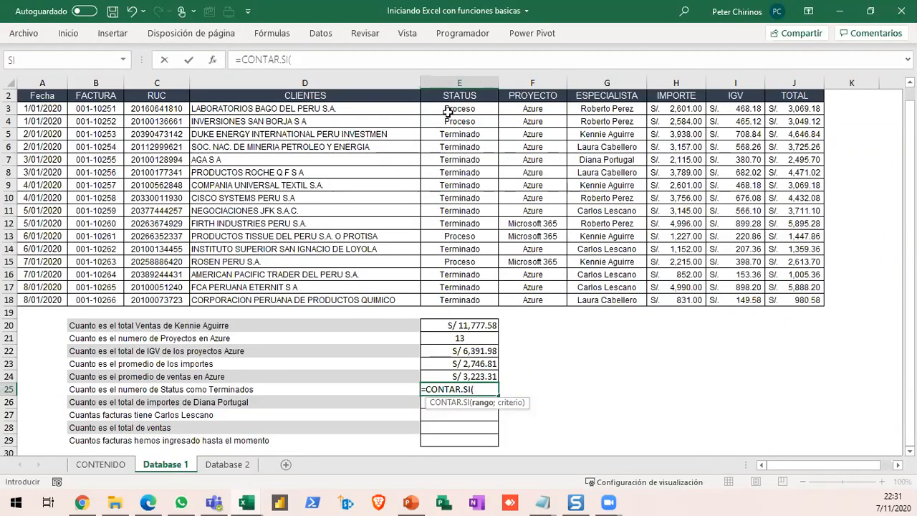
drag(448, 110, 462, 301)
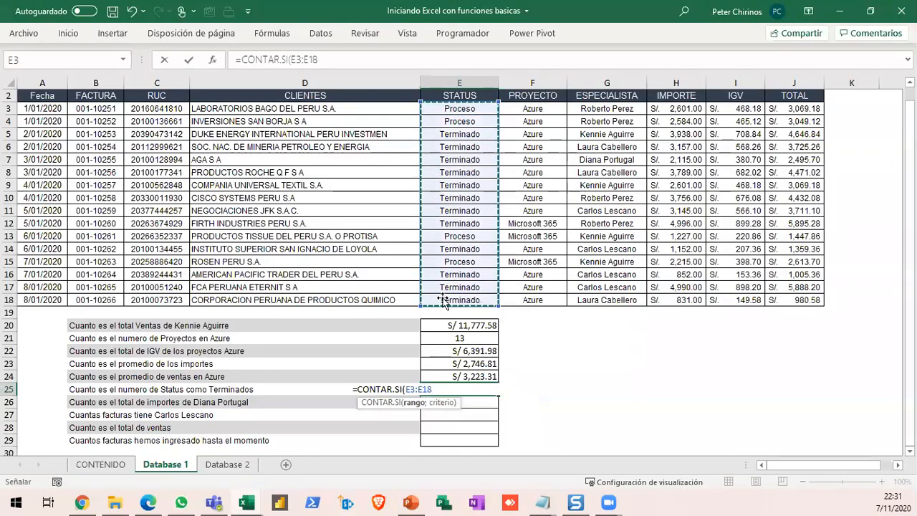
- Add the quoted text "TERMINADO" as the criterion and confirm the CONTAR.SI formula in E25
text(;)
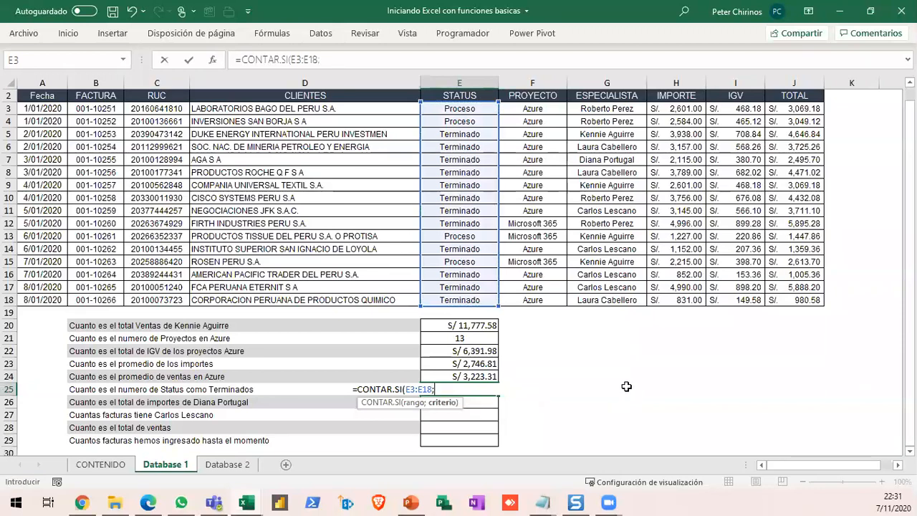
text(")
mouse_move(424, 237)
mouse_down()
mouse_move(507, 259)
mouse_move(624, 369)
mouse_up()
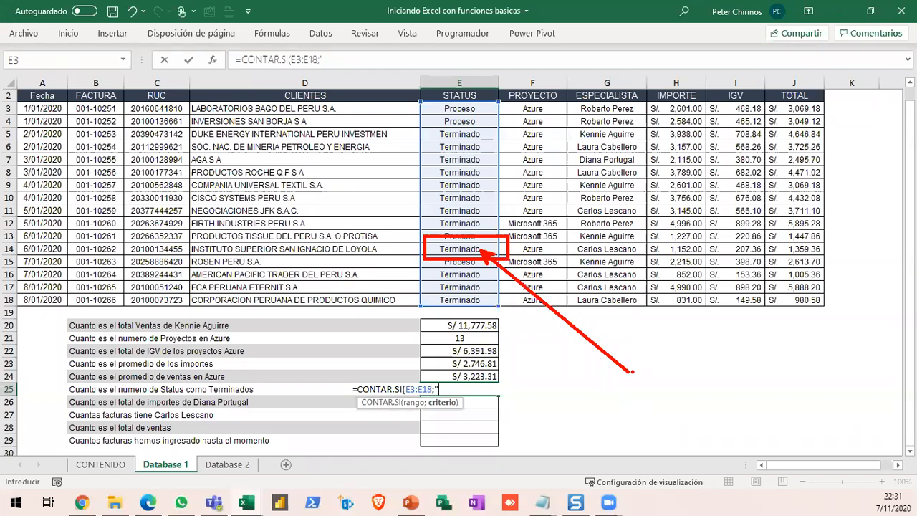
key(Escape)
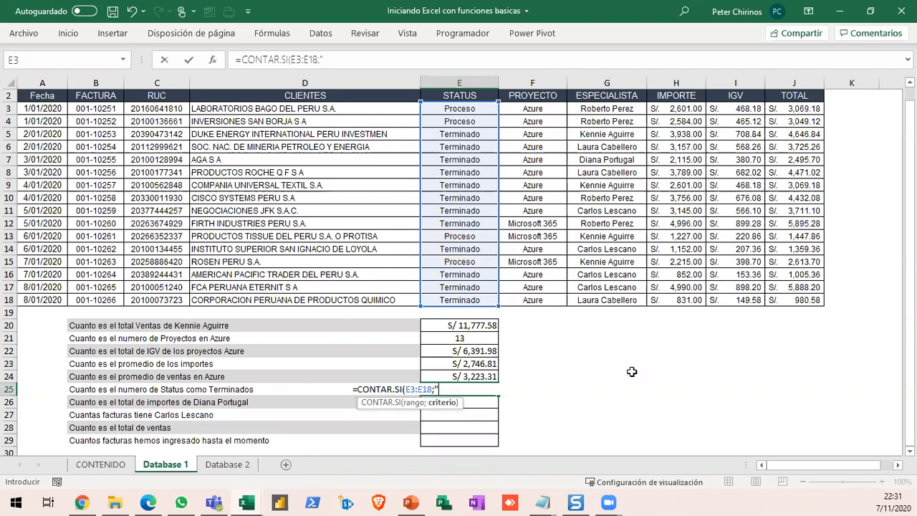
text(TERMINADO")
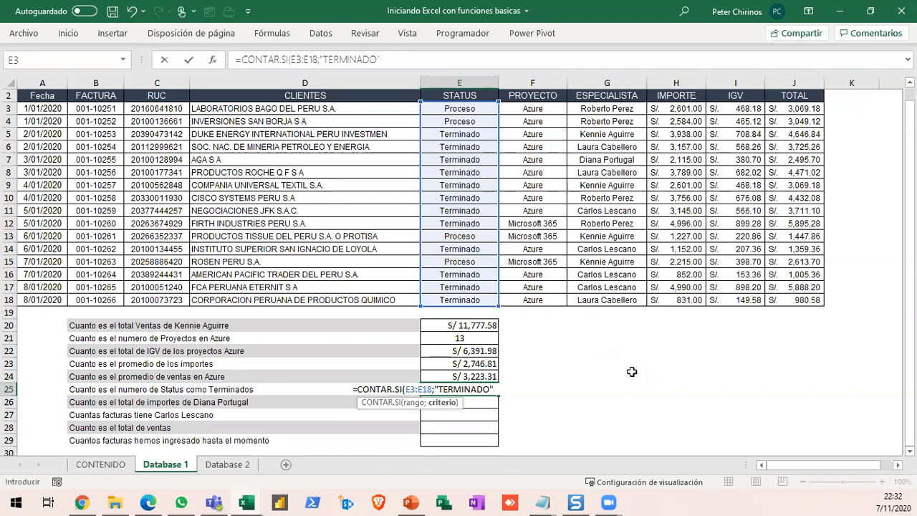
key(Return)
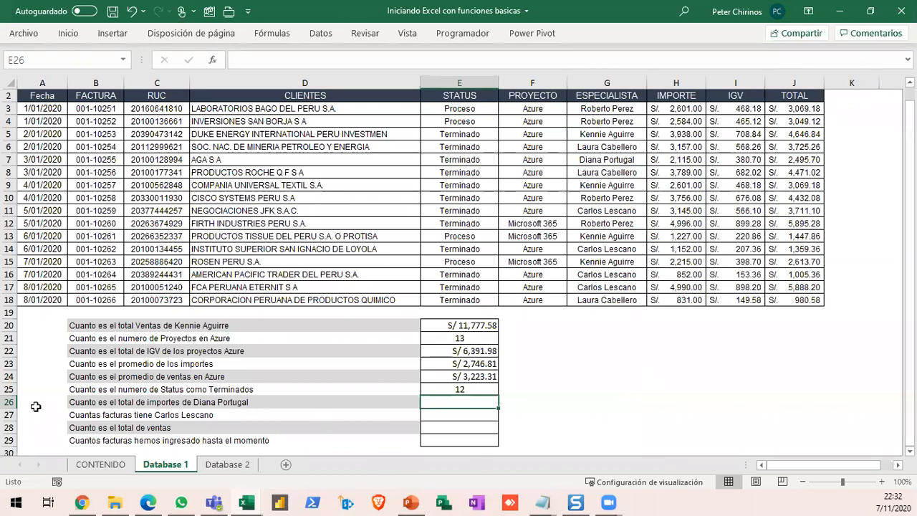
- Select row 26, which holds the question about one specialist's total importes
click(10, 402)
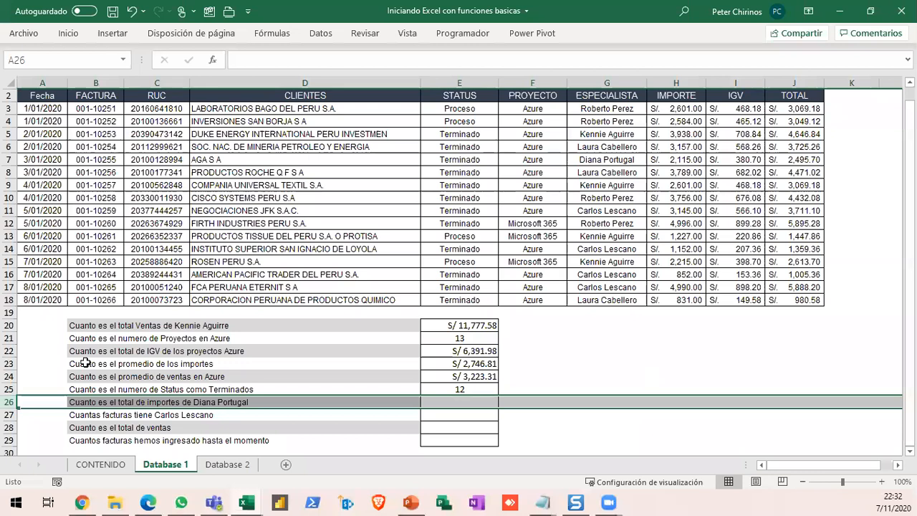
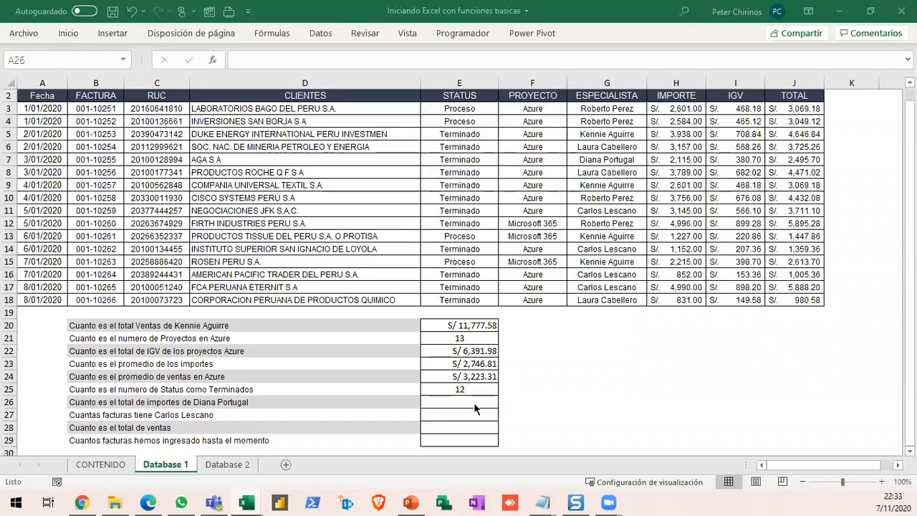
- Start a SUMAR.SI formula in E26 for one specialist's total importes, with G3:G18 as the criteria range
click(474, 403)
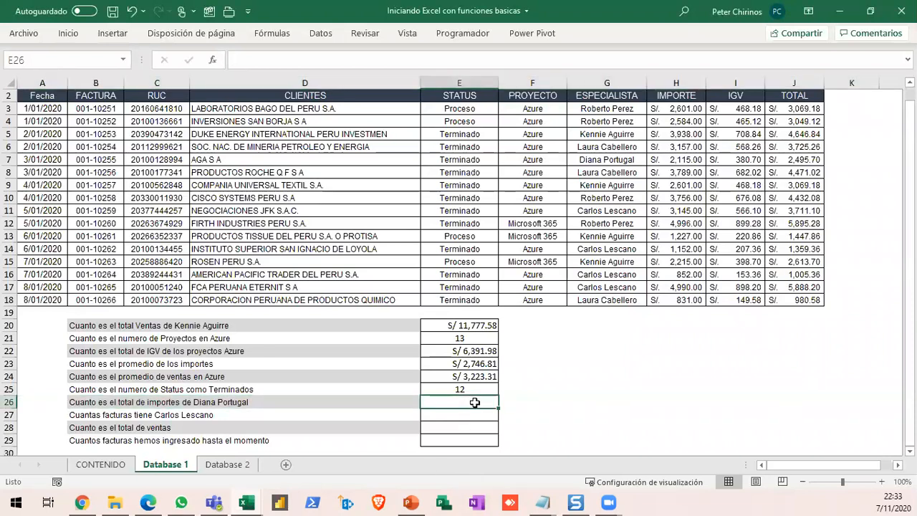
text(=SUM)
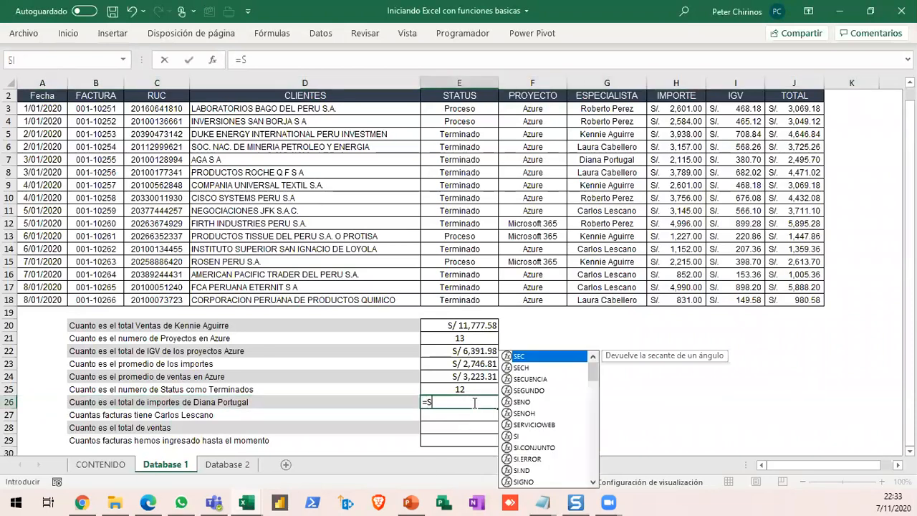
key(Down)
key(Down)
key(Down)
key(Down)
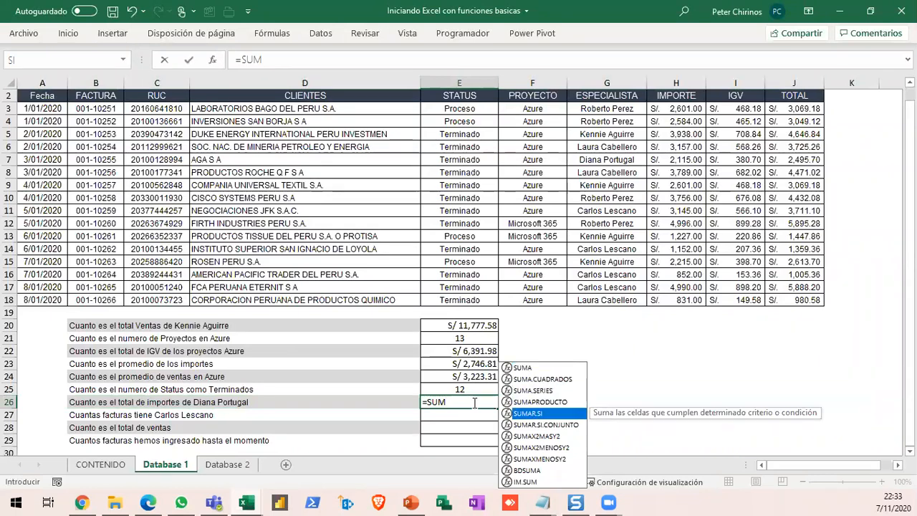
key(Tab)
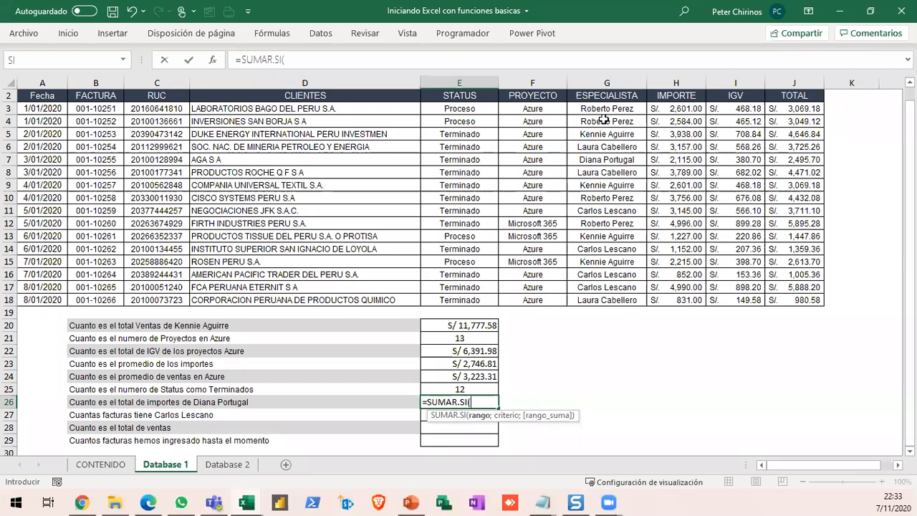
drag(607, 108, 608, 300)
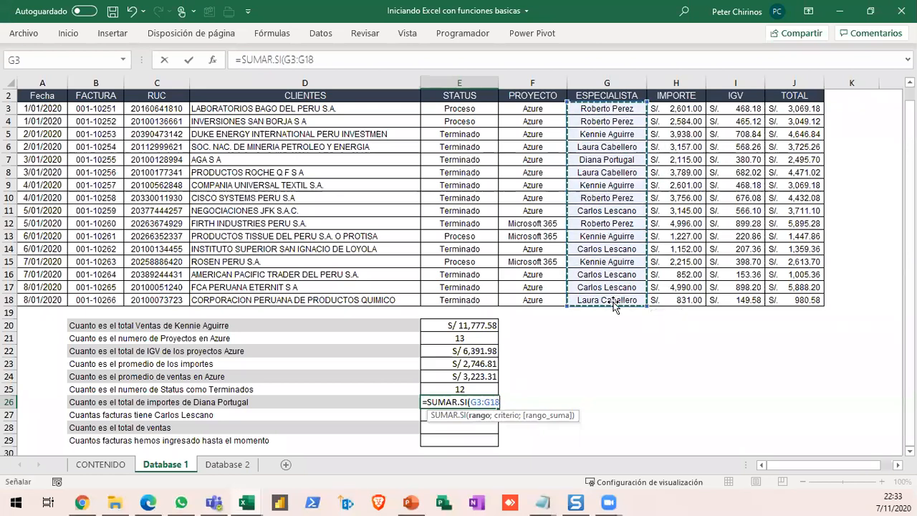
- Add the specialist's quoted full name as the criterion and H3:H18 as the sum range, and confirm the SUMAR.SI formula in E26
text(;)
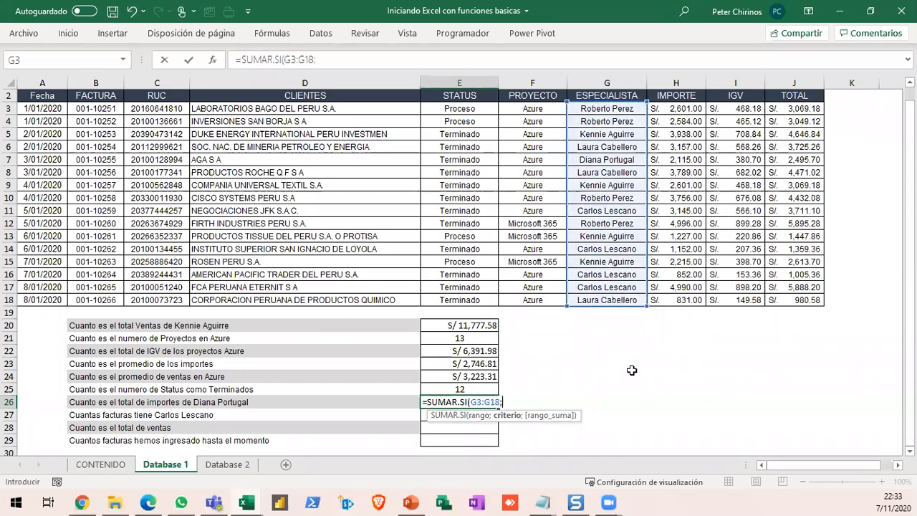
text("DIANA PORTUGAL)
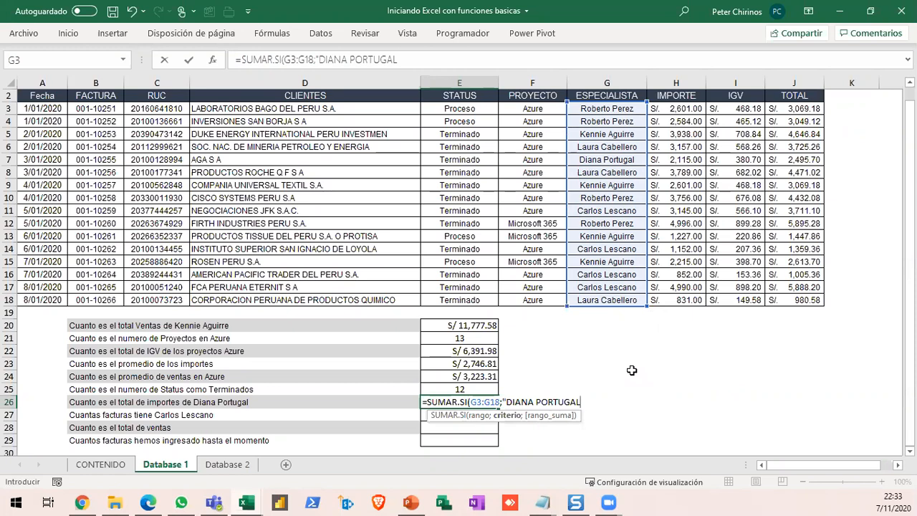
text(";)
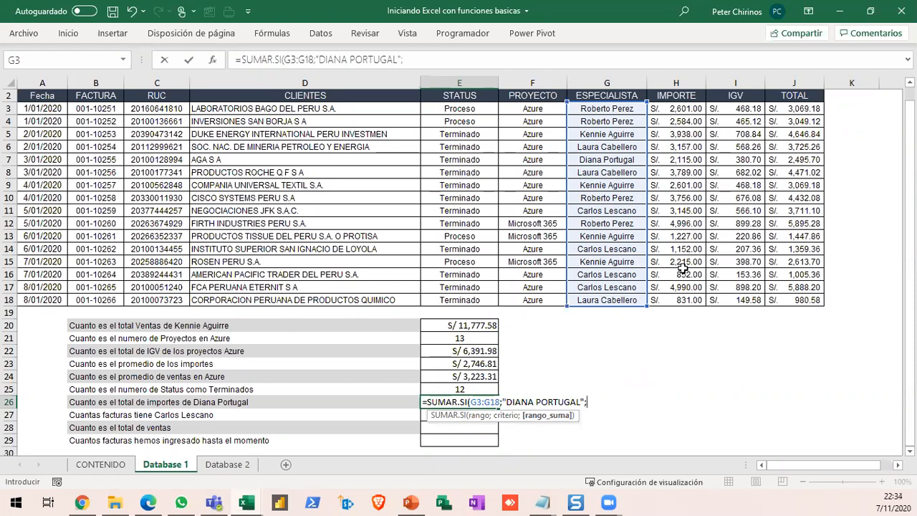
click(675, 111)
drag(675, 111, 676, 300)
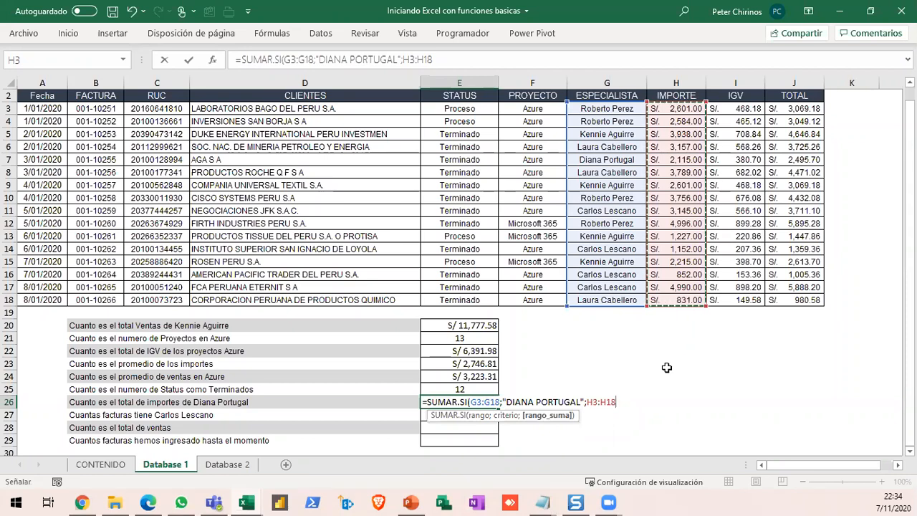
key(Return)
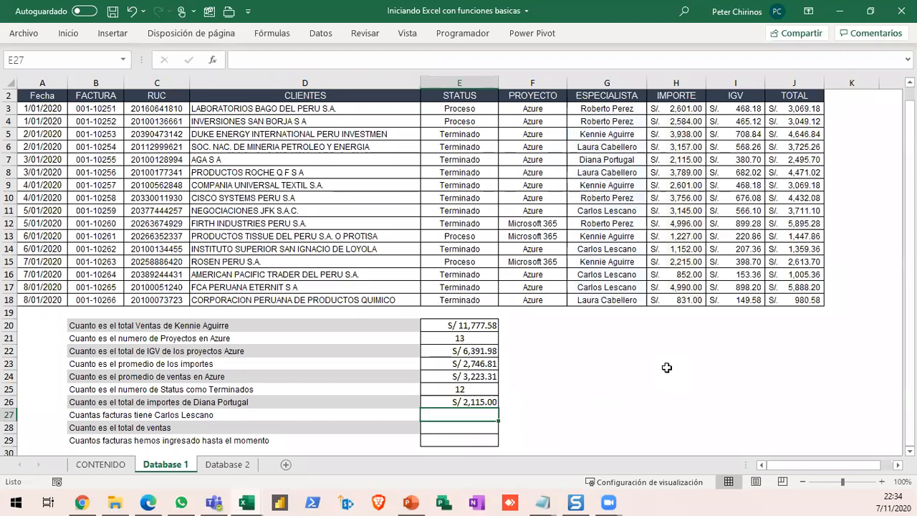
- Review the SUMAR.SI formula in E26 and examine the specialist entries in G3:G18 for the invoice-count question in row 27
key(Up)
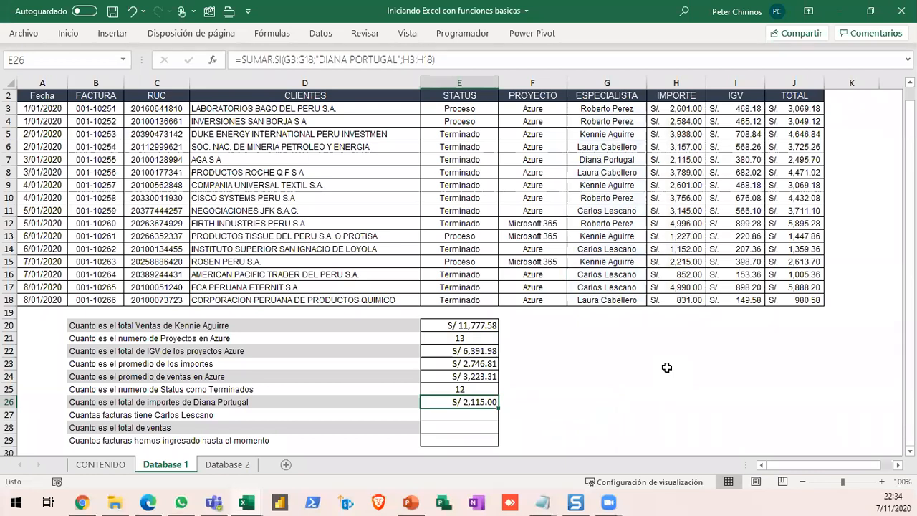
key(Down)
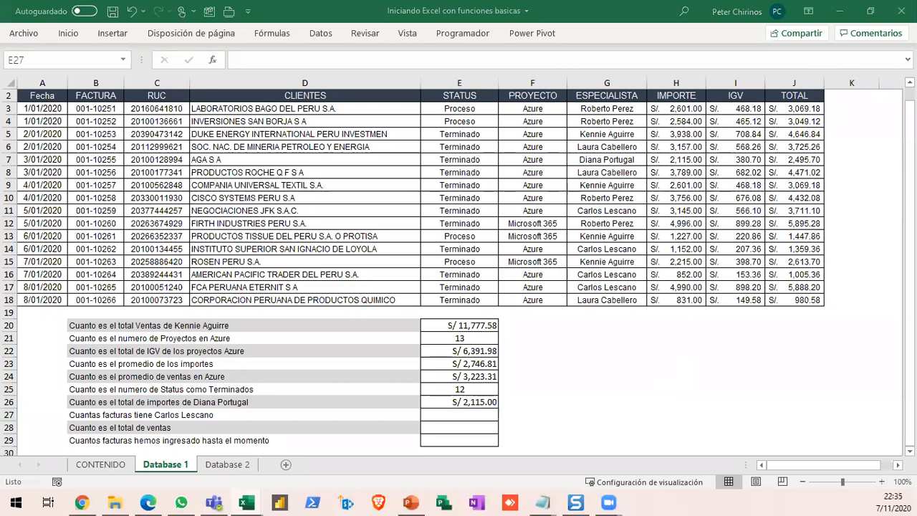
click(478, 414)
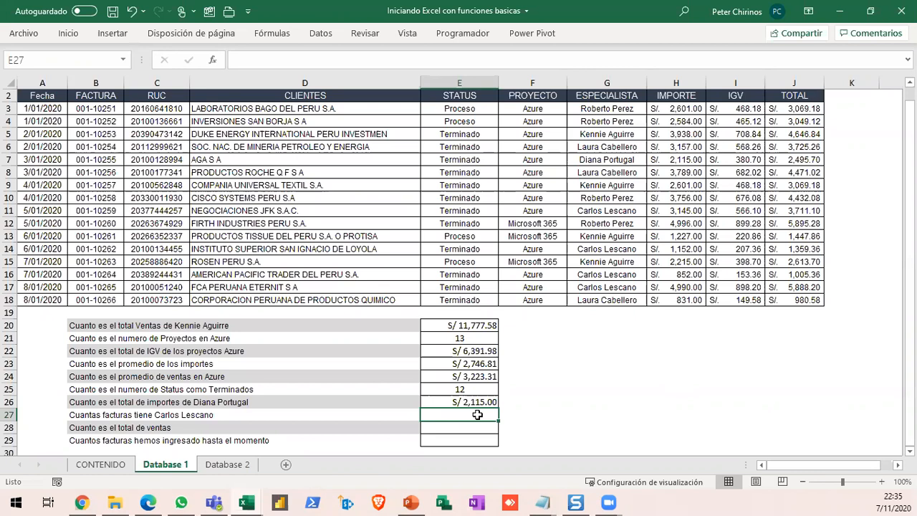
drag(572, 109, 593, 295)
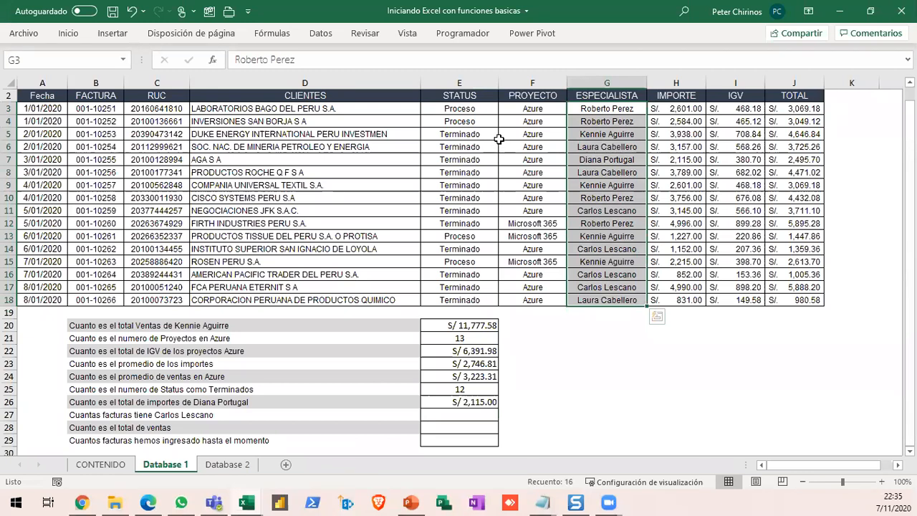
click(603, 107)
click(599, 134)
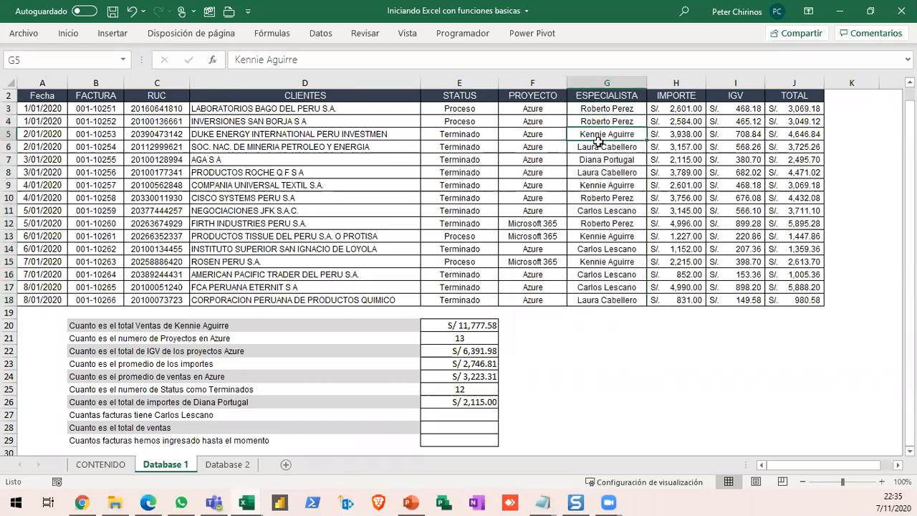
click(604, 210)
drag(602, 112, 594, 301)
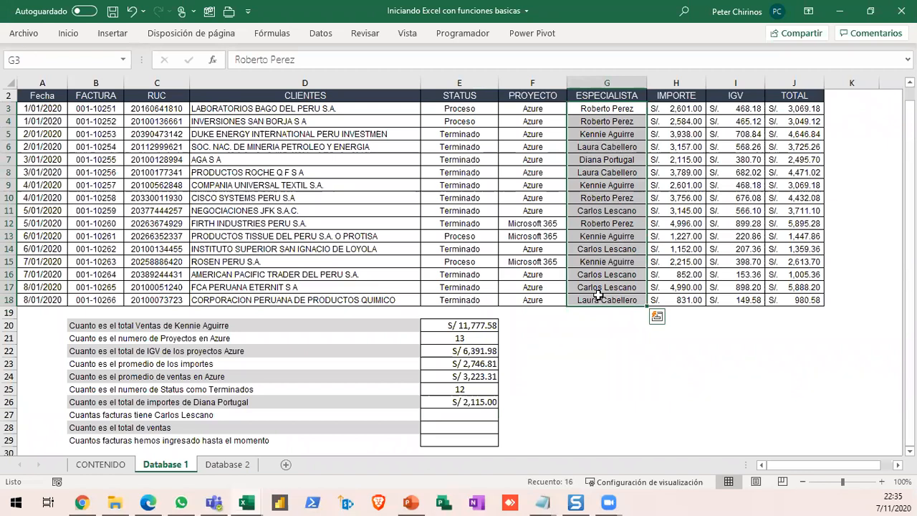
- Start a CONTAR.SI formula in E27 for one specialist's number of invoices, with G3:G18 as the range
click(466, 418)
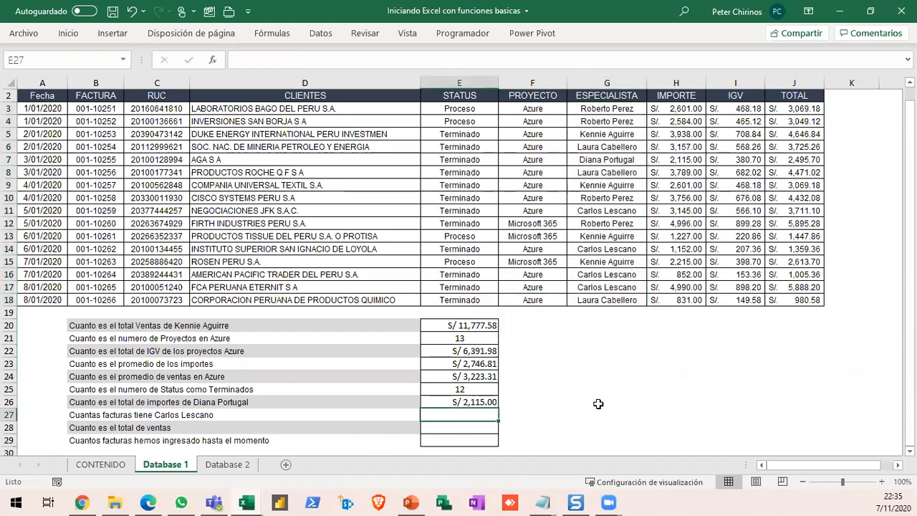
text(=)
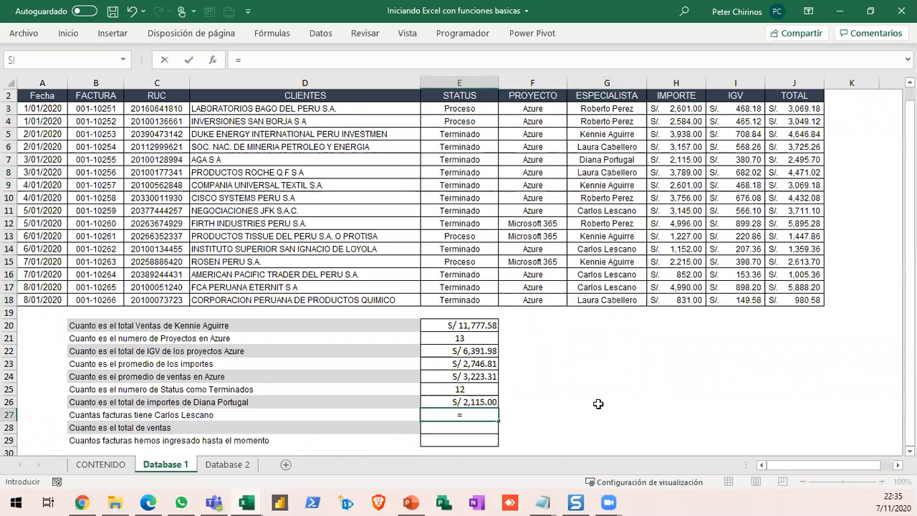
text(CONTA)
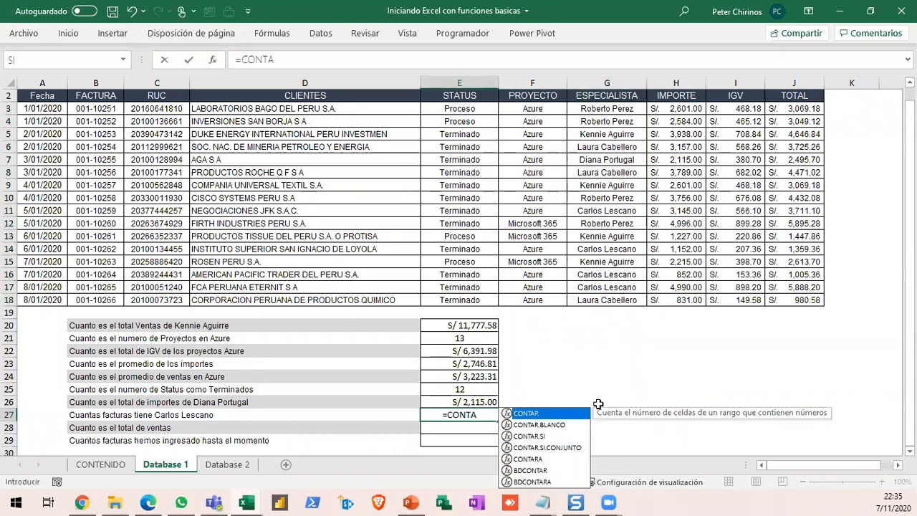
key(Down)
key(Down)
key(Down)
key(Up)
key(Tab)
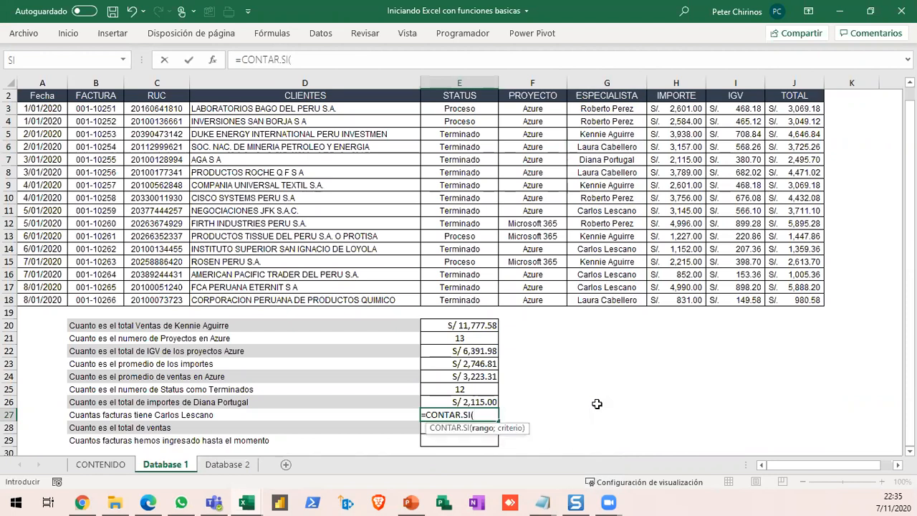
drag(606, 108, 613, 297)
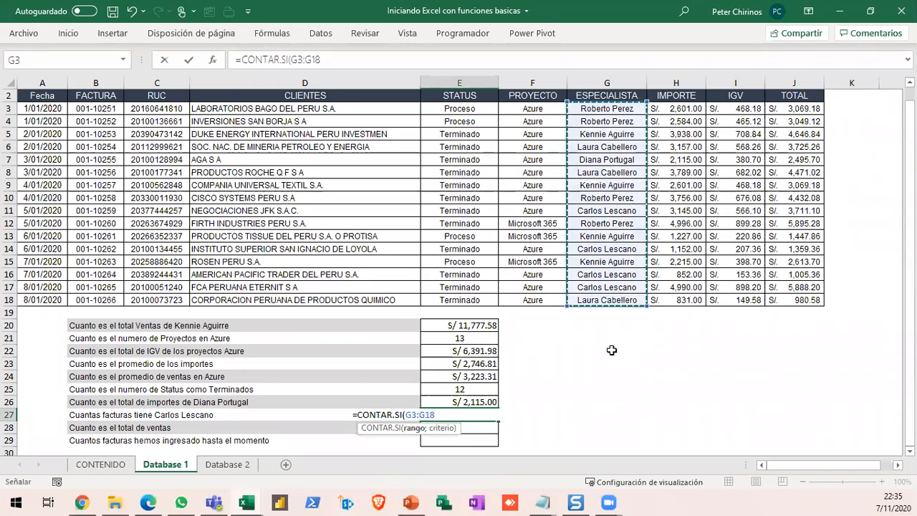
- Add the specialist's quoted full name as the criterion and confirm the CONTAR.SI formula in E27
text(;")
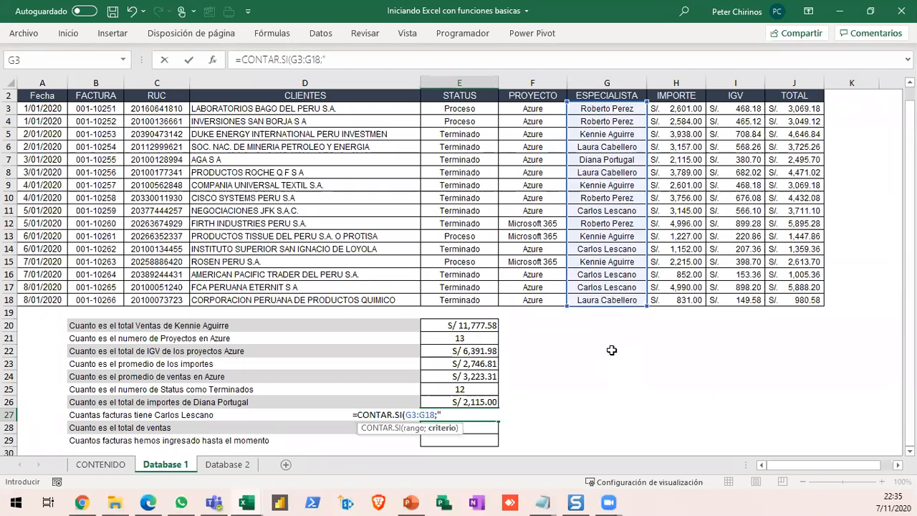
text(CARLOS LESCANO!")
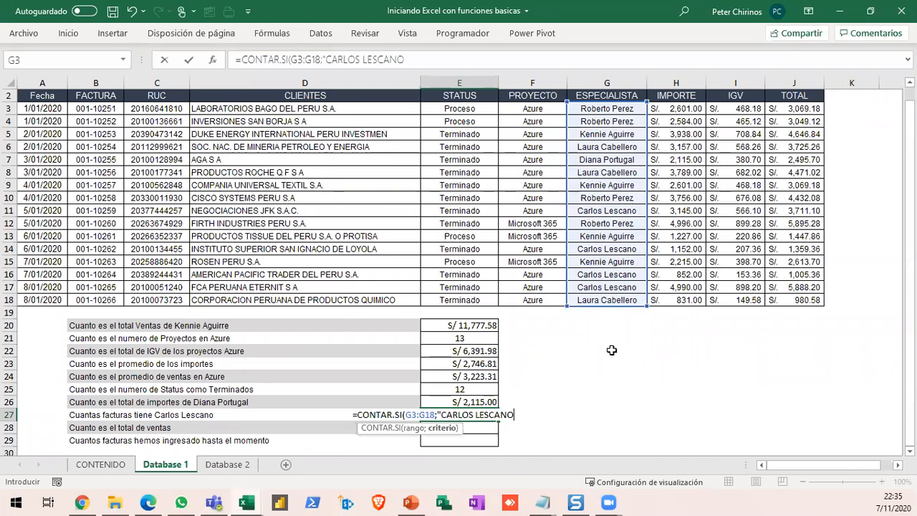
key(BackSpace)
key(BackSpace)
text(")
key(Return)
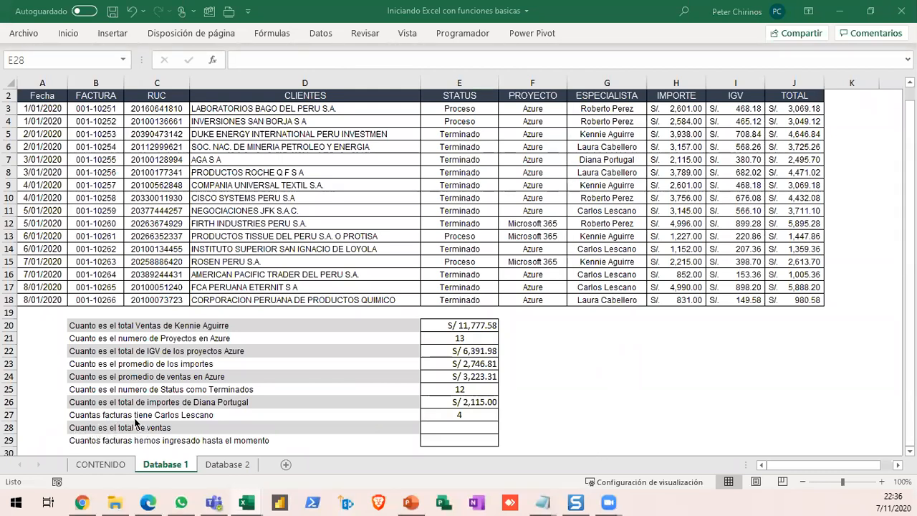
- Calculate the total sales in E28 with a SUMA formula over the TOTAL column range J3:J18
click(448, 428)
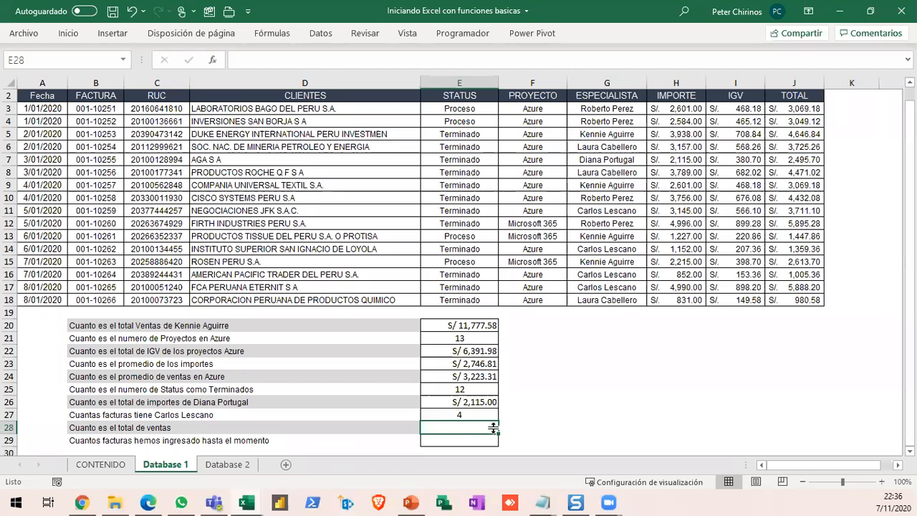
text(=SUM)
key(Tab)
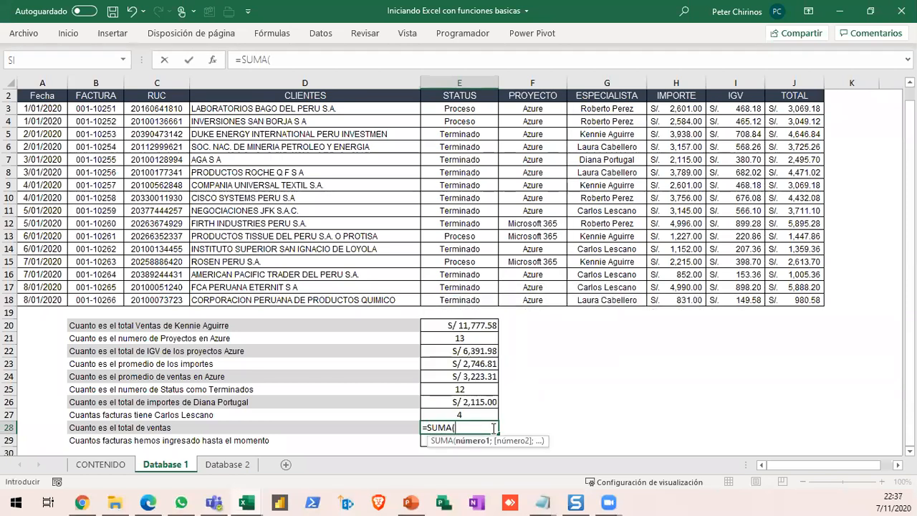
click(788, 108)
drag(786, 169, 787, 303)
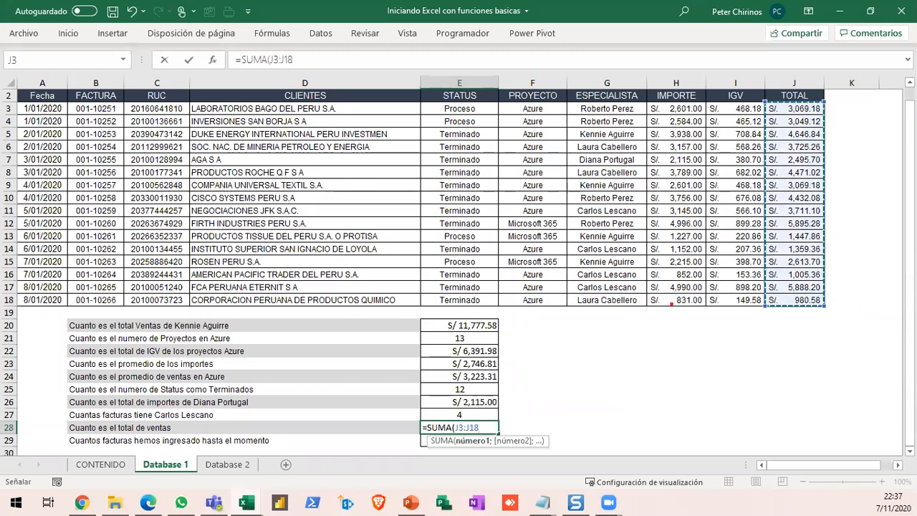
mouse_move(753, 98)
mouse_down()
mouse_move(772, 199)
mouse_move(834, 314)
mouse_up()
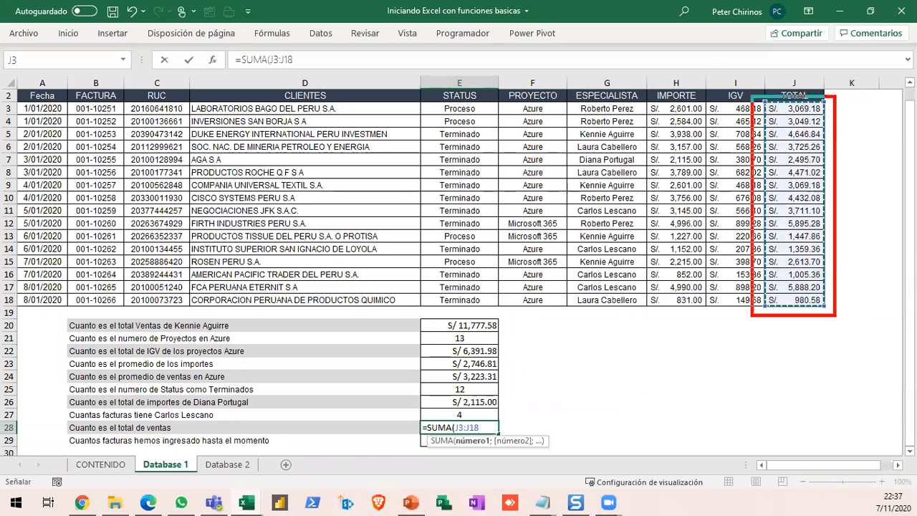
drag(753, 309, 496, 428)
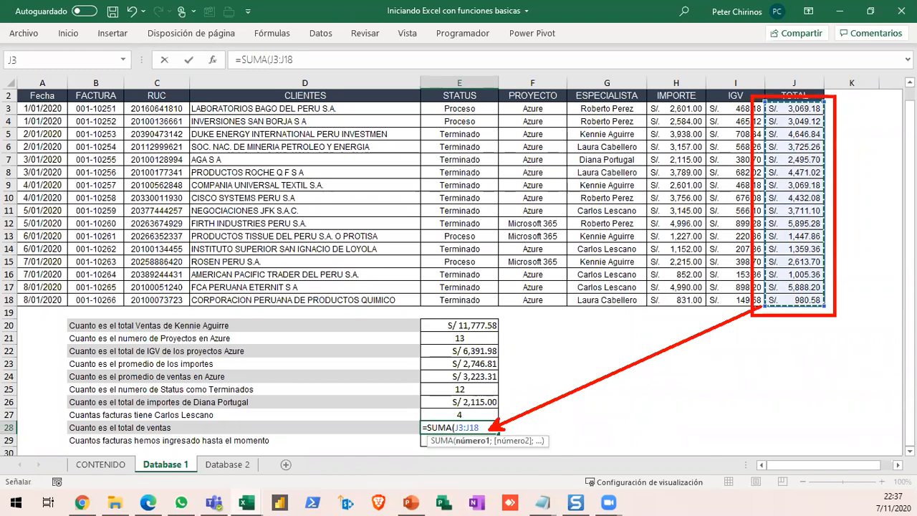
key(Escape)
key(Return)
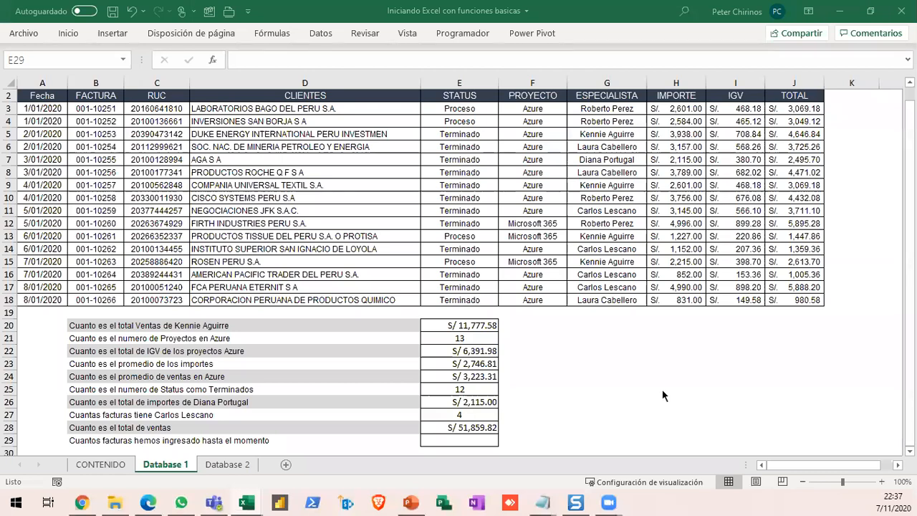
click(465, 440)
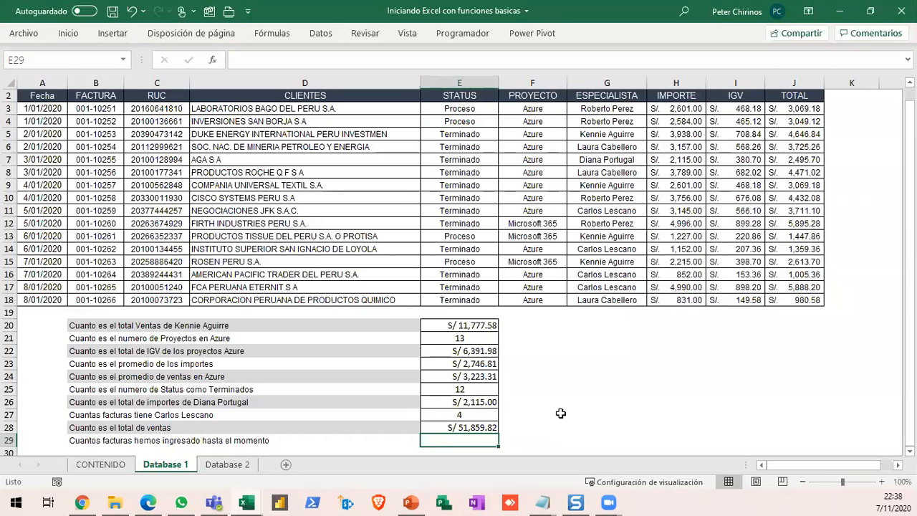
click(77, 440)
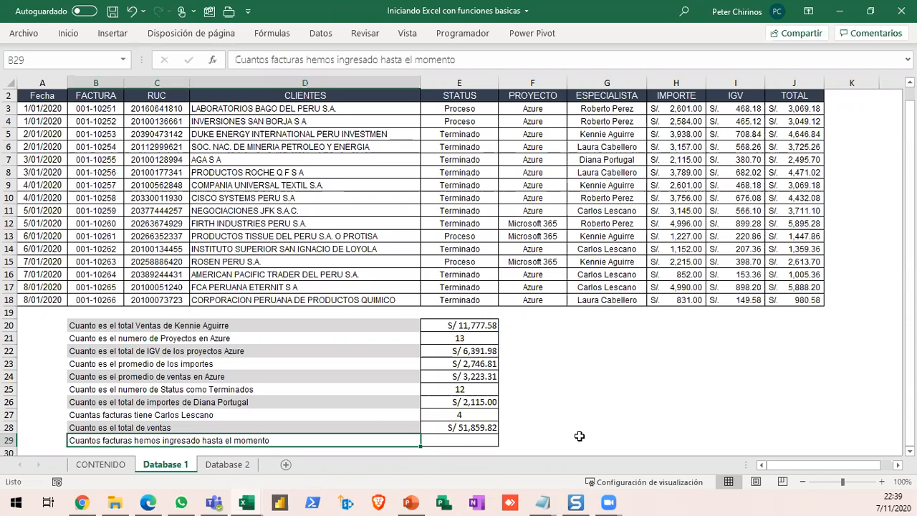
text(=)
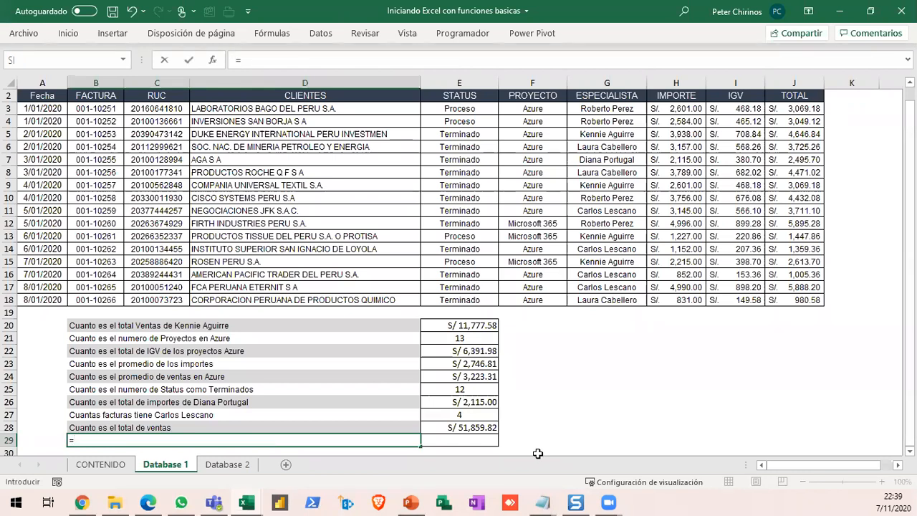
click(479, 439)
key(Escape)
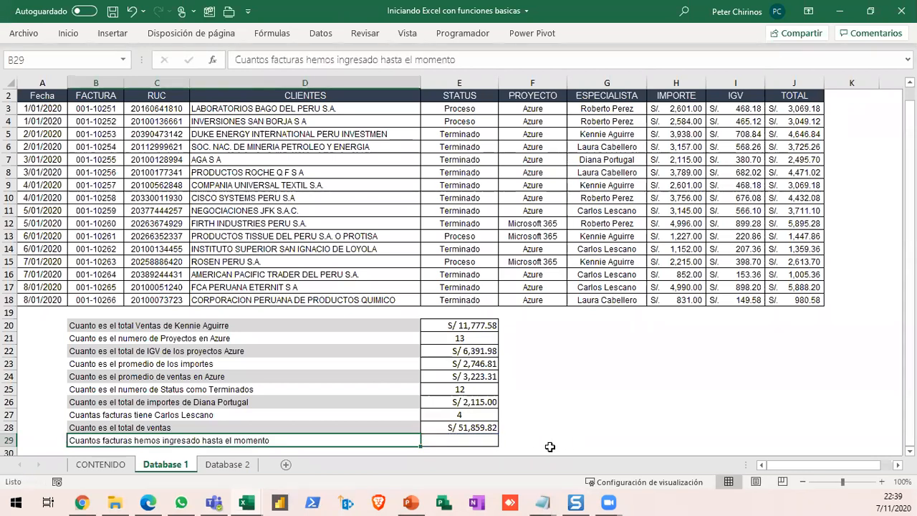
- Count the invoices entered so far in E29 with a CONTARA formula over the FACTURA column range B3:B18
click(476, 442)
text(=CONTA)
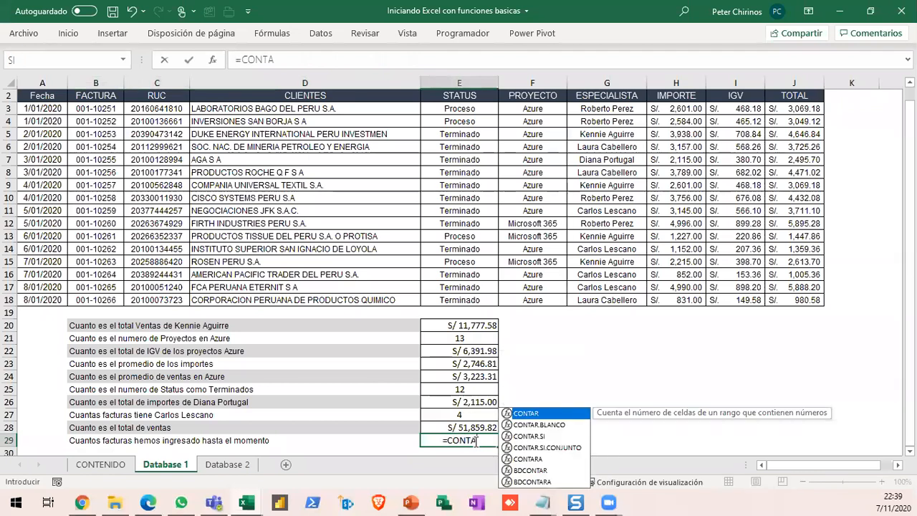
key(Down)
key(Down)
key(Down)
key(Down)
key(Tab)
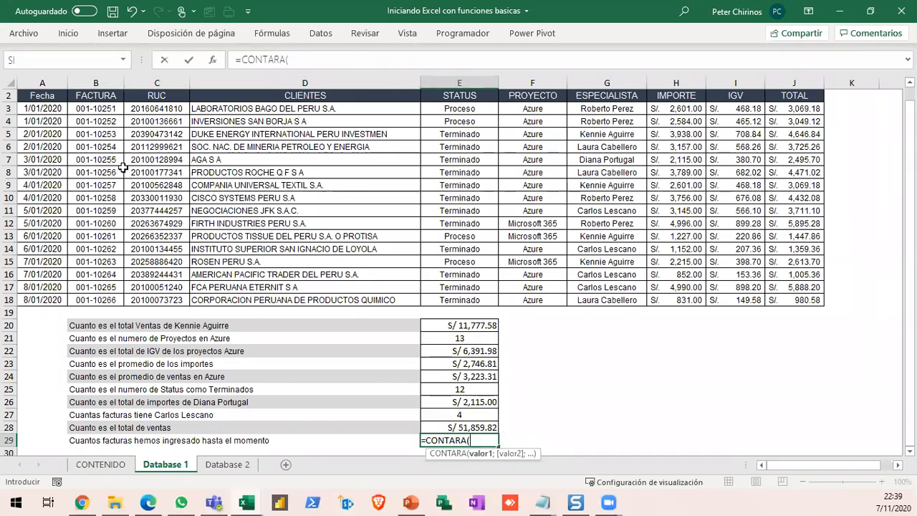
drag(102, 109, 101, 293)
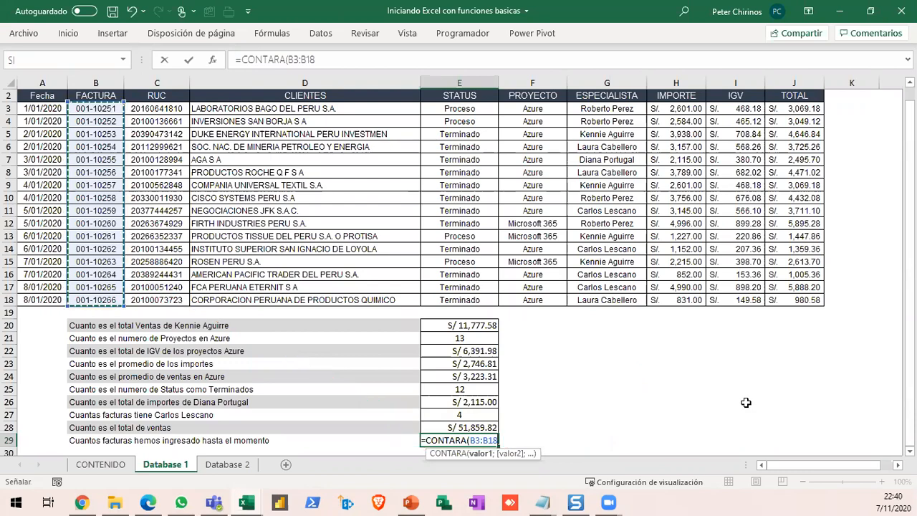
key(Return)
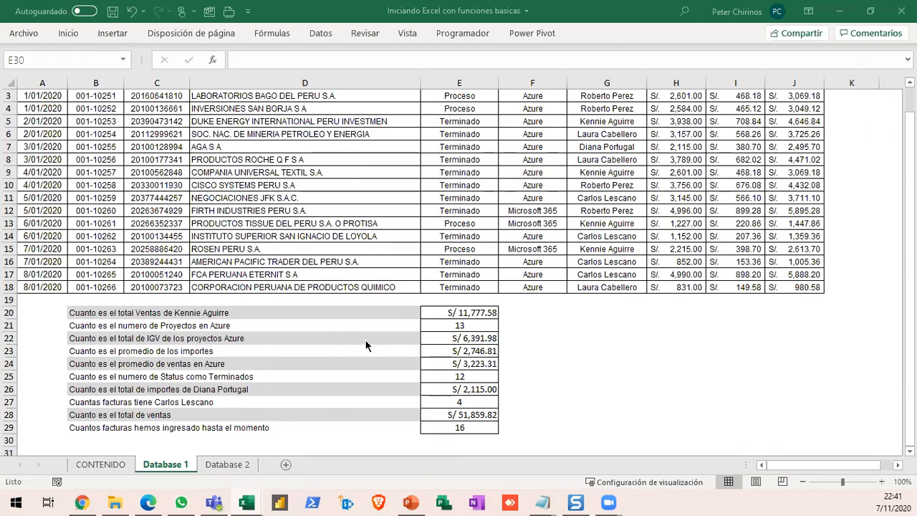
- Open the Database 2 sheet and look over the result cells C5:C9 of the Suma de Totales por Categorias table
click(232, 467)
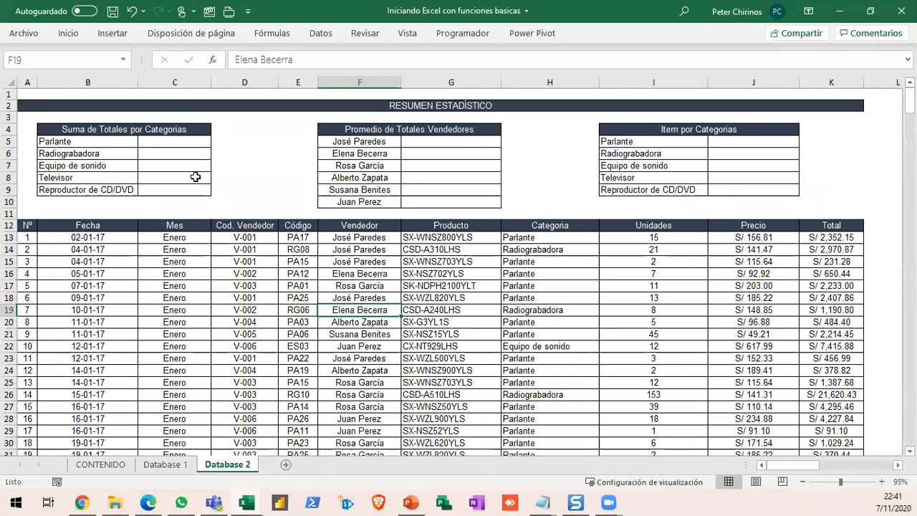
click(179, 142)
click(178, 157)
click(180, 190)
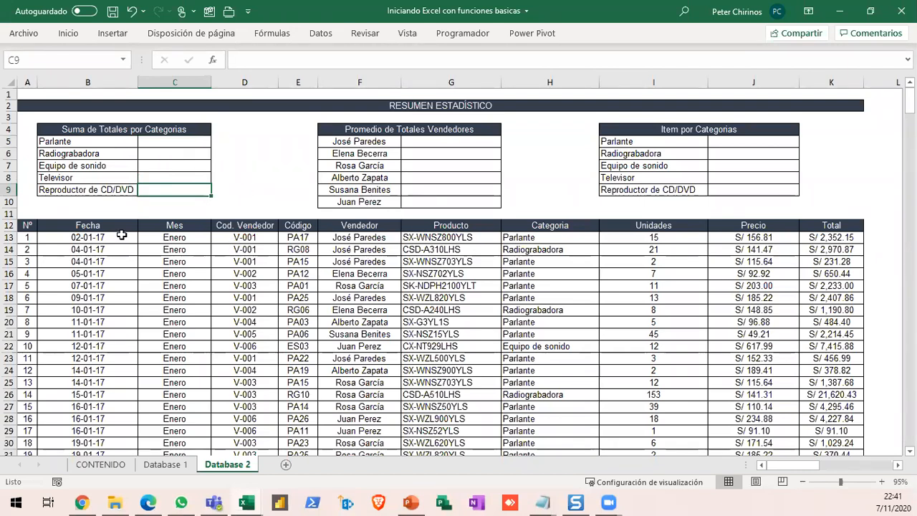
- Examine the Database 2 sales records from the header row to the last entry and return to the summary tables
drag(27, 225, 773, 431)
scroll(568, 336, down, 4)
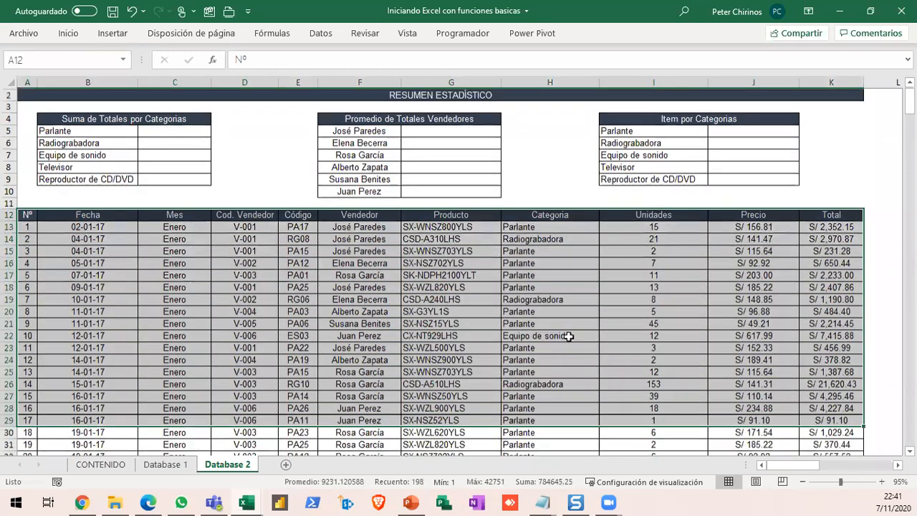
scroll(98, 275, down, 1)
scroll(28, 233, up, 4)
click(9, 201)
scroll(136, 258, down, 20)
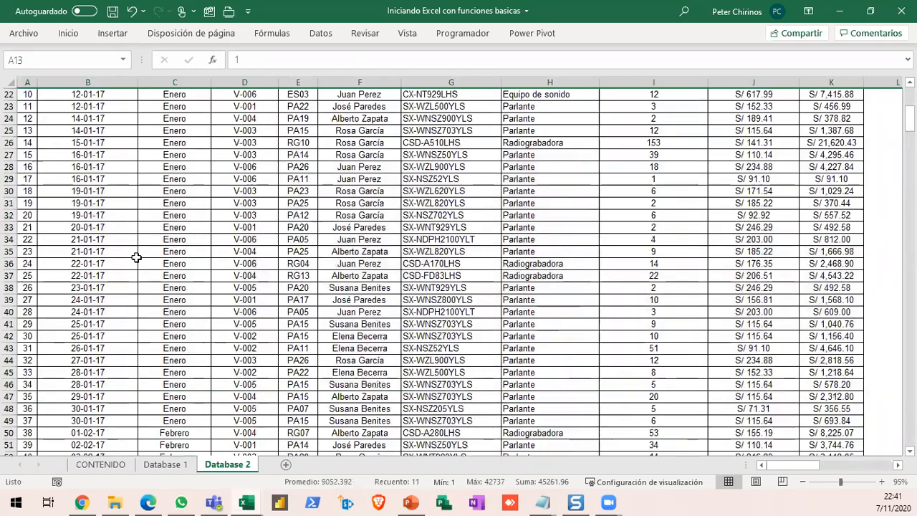
scroll(136, 257, down, 20)
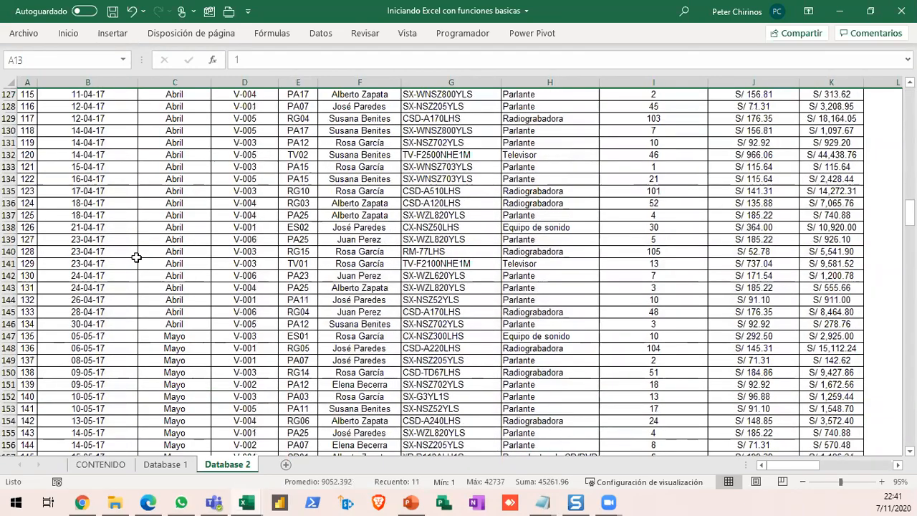
scroll(136, 257, down, 20)
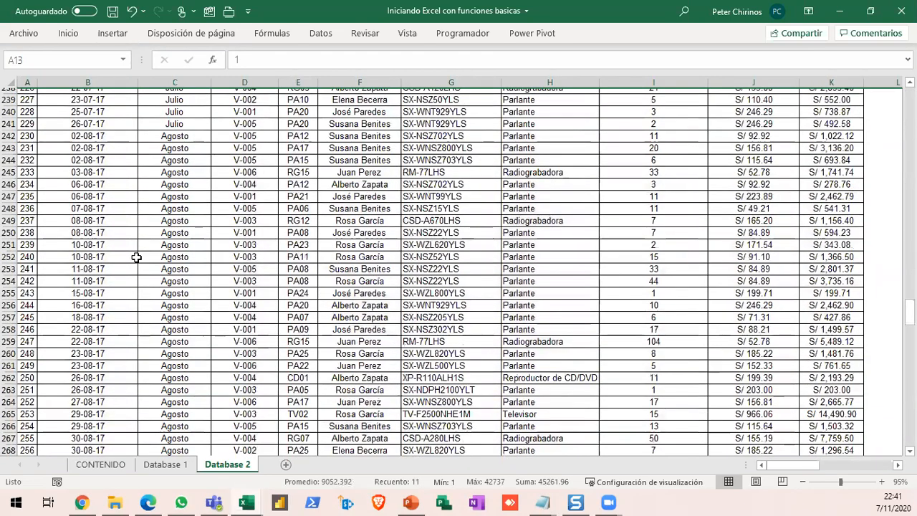
scroll(136, 258, down, 20)
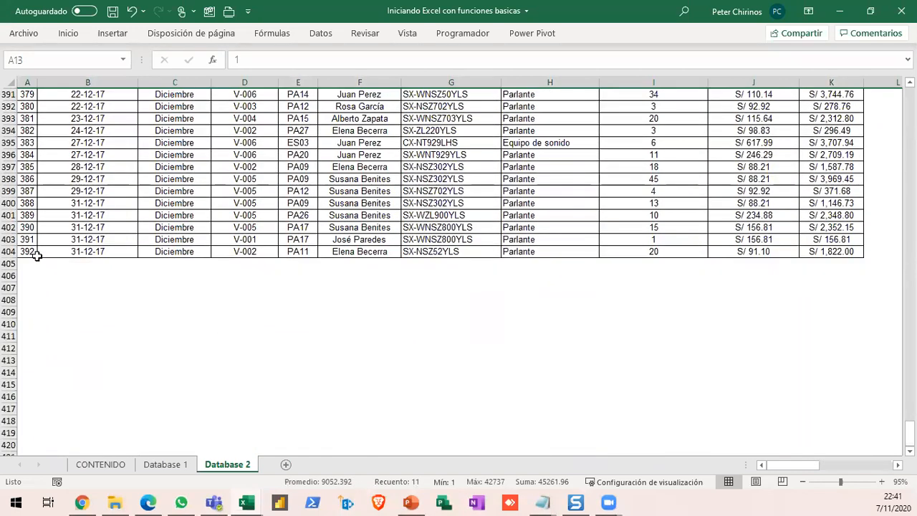
scroll(35, 255, up, 8)
scroll(36, 255, up, 14)
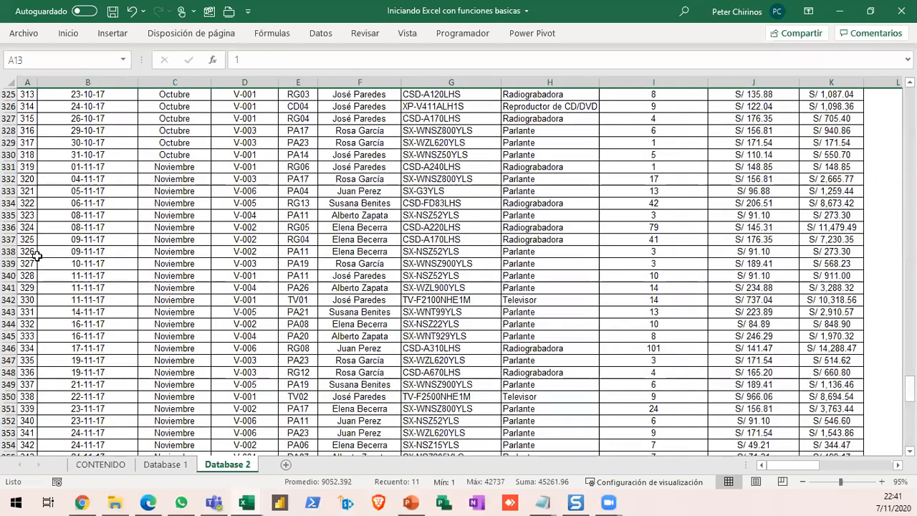
scroll(35, 255, up, 20)
click(76, 263)
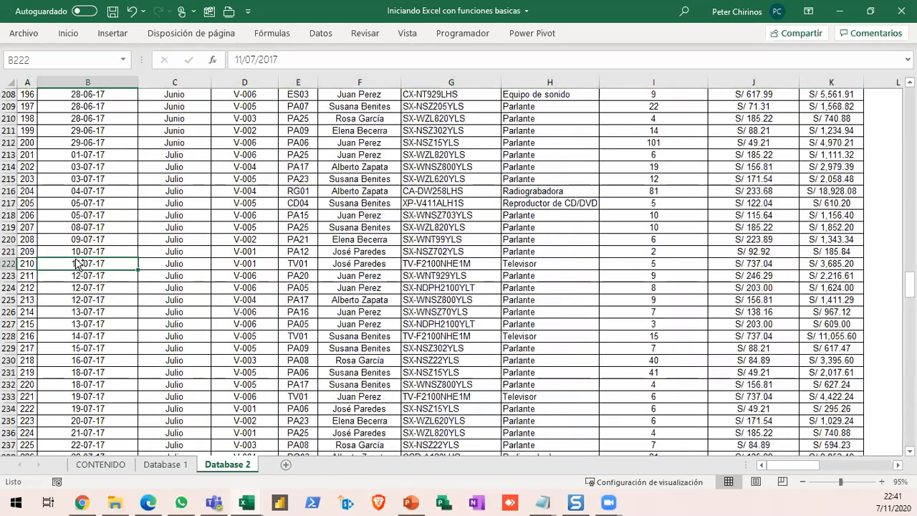
key(ctrl+Up)
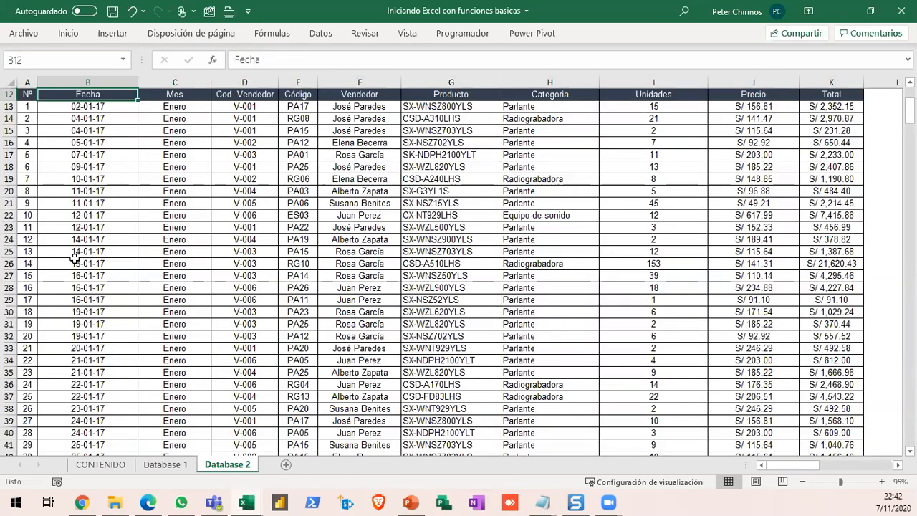
scroll(75, 258, up, 4)
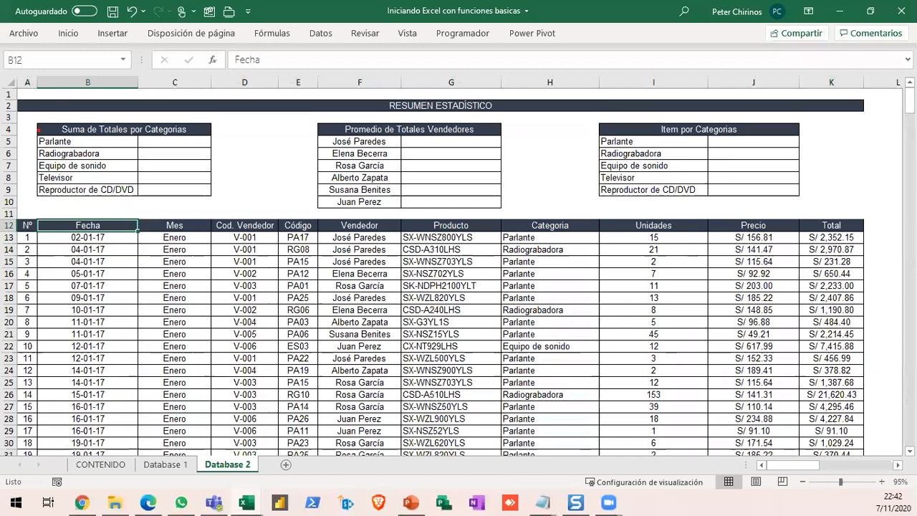
- Mark the category totals, seller averages and items-per-category tables in turn with temporary red boxes, clearing each set of marks
mouse_move(28, 113)
mouse_down()
mouse_move(222, 194)
mouse_move(315, 292)
mouse_up()
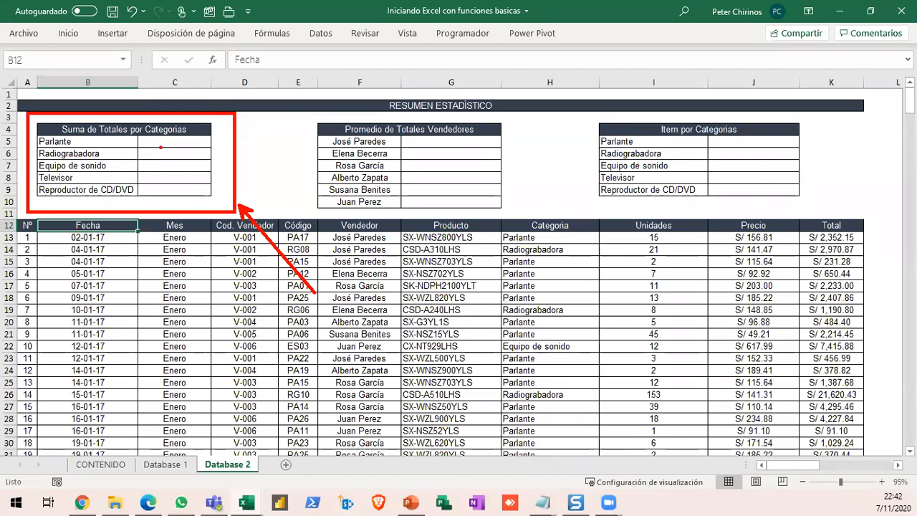
mouse_move(163, 142)
mouse_down()
mouse_move(191, 142)
mouse_move(183, 188)
mouse_up()
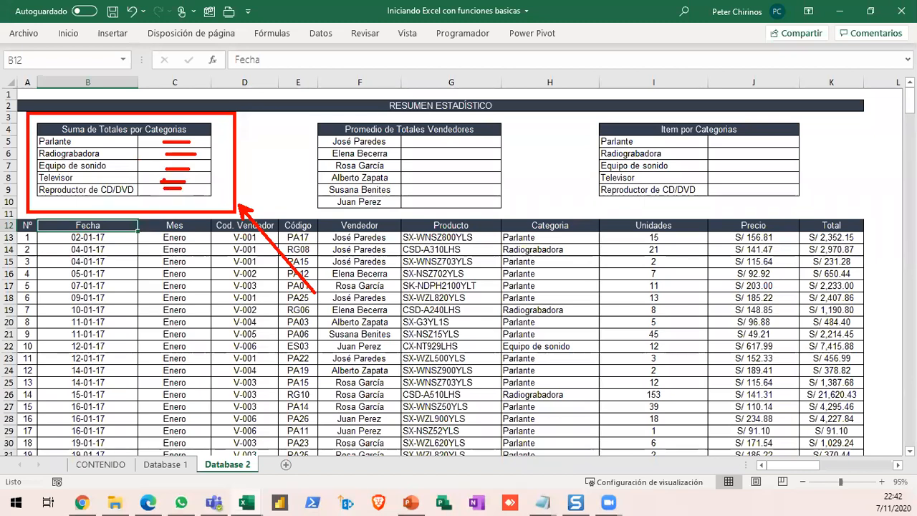
key(e)
drag(304, 114, 518, 217)
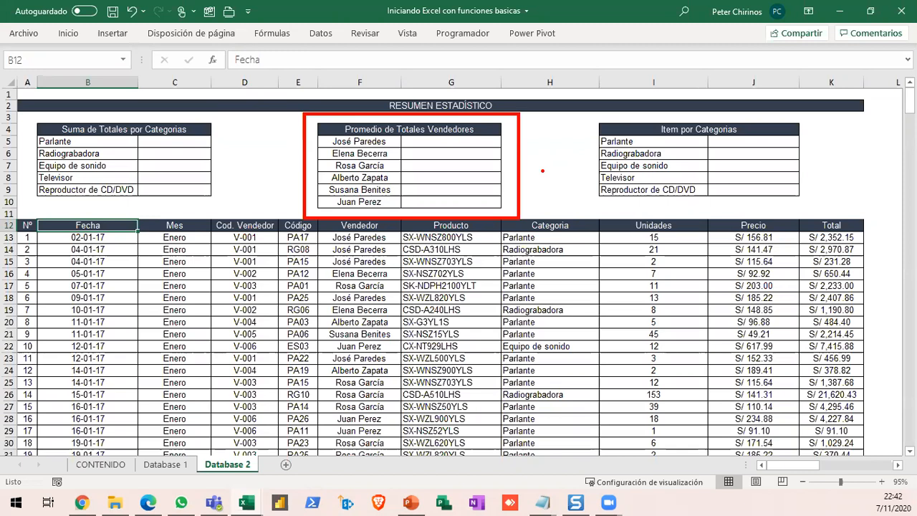
key(e)
mouse_move(586, 114)
mouse_down()
mouse_move(708, 202)
mouse_move(792, 212)
mouse_move(810, 205)
mouse_up()
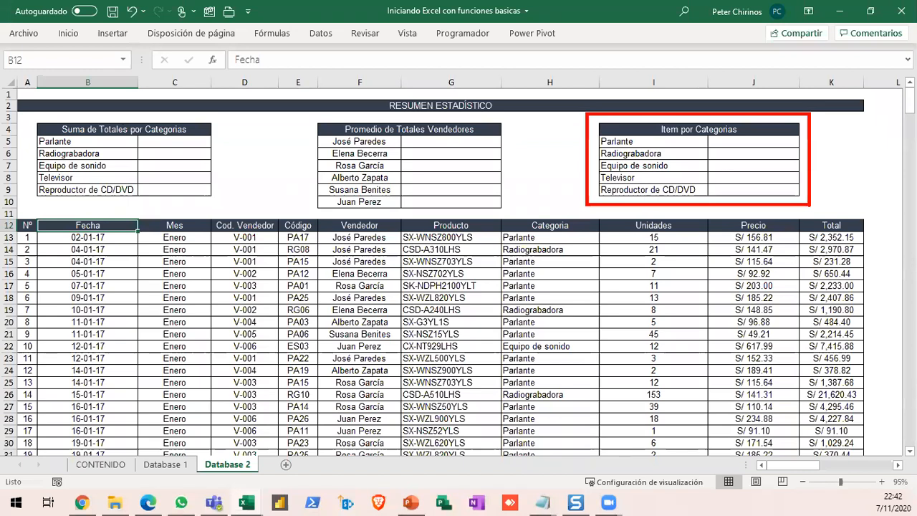
key(e)
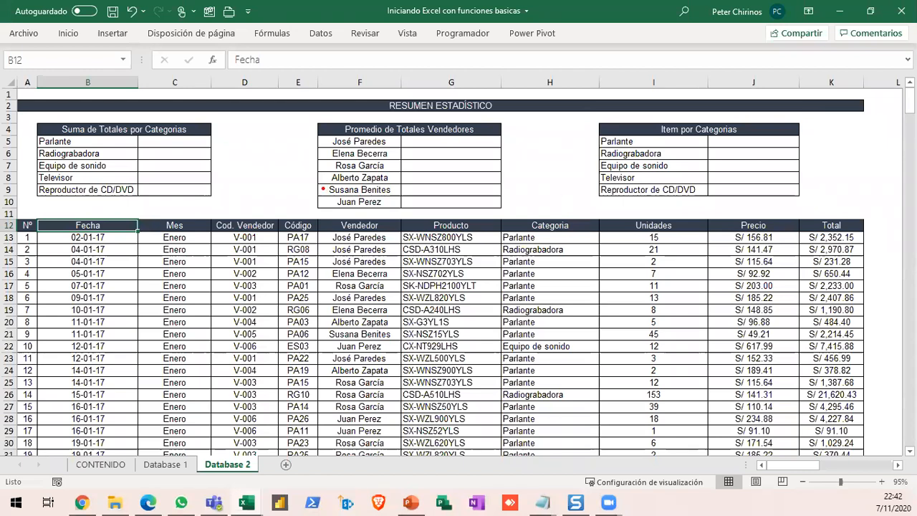
- Mark the category labels and result cells of the Suma de Totales por Categorias table with temporary red annotations, and clear them
mouse_move(147, 135)
mouse_down()
mouse_move(189, 147)
mouse_move(196, 197)
mouse_up()
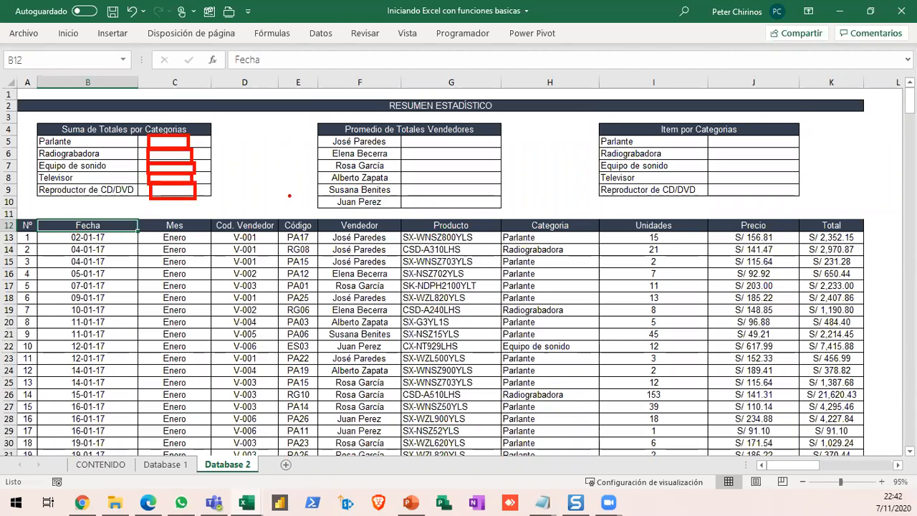
key(e)
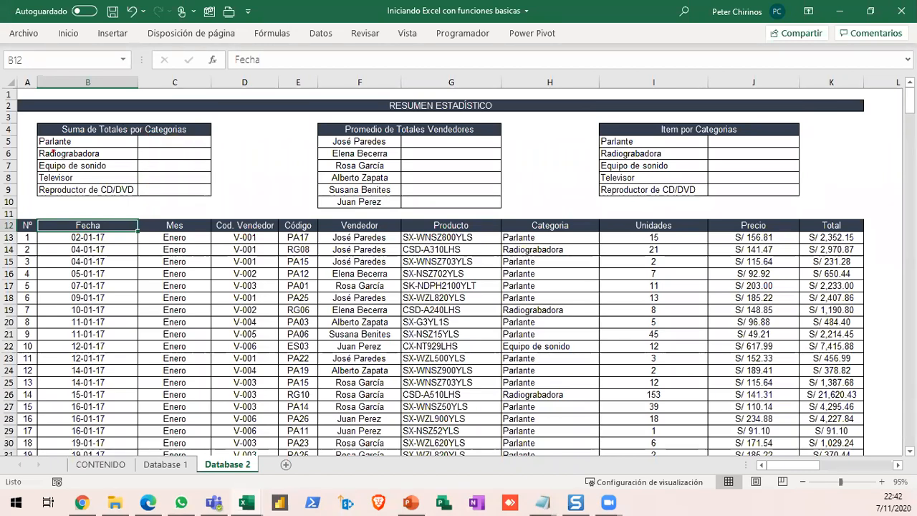
drag(30, 135, 113, 205)
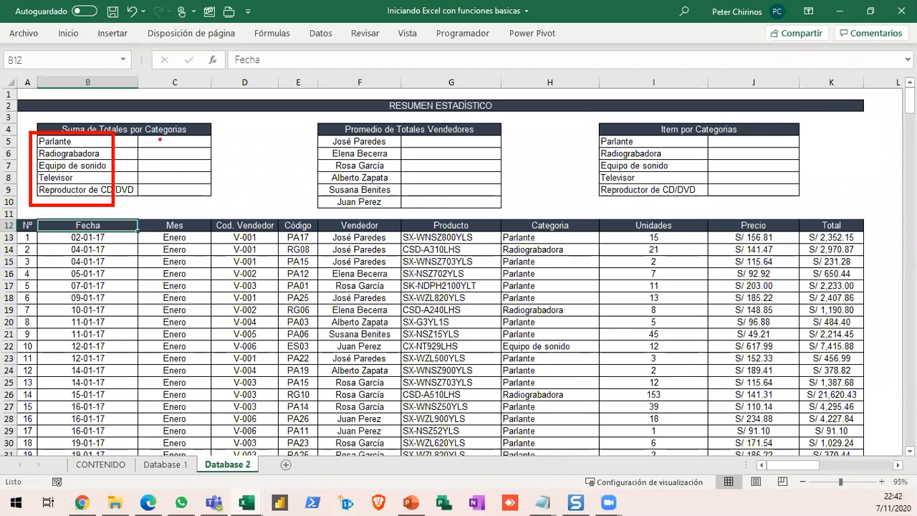
mouse_move(146, 131)
mouse_down()
mouse_move(188, 151)
mouse_move(215, 151)
mouse_up()
mouse_move(219, 190)
mouse_down()
mouse_move(226, 188)
mouse_move(227, 126)
mouse_up()
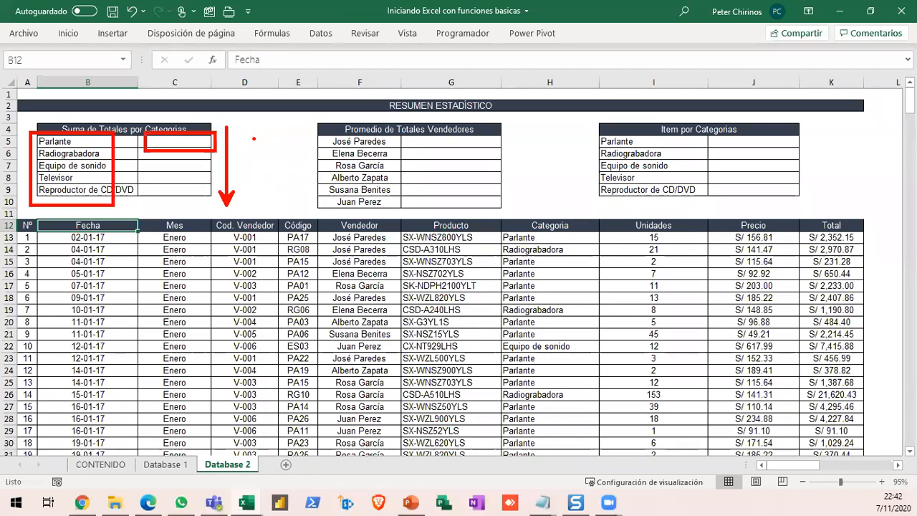
key(Escape)
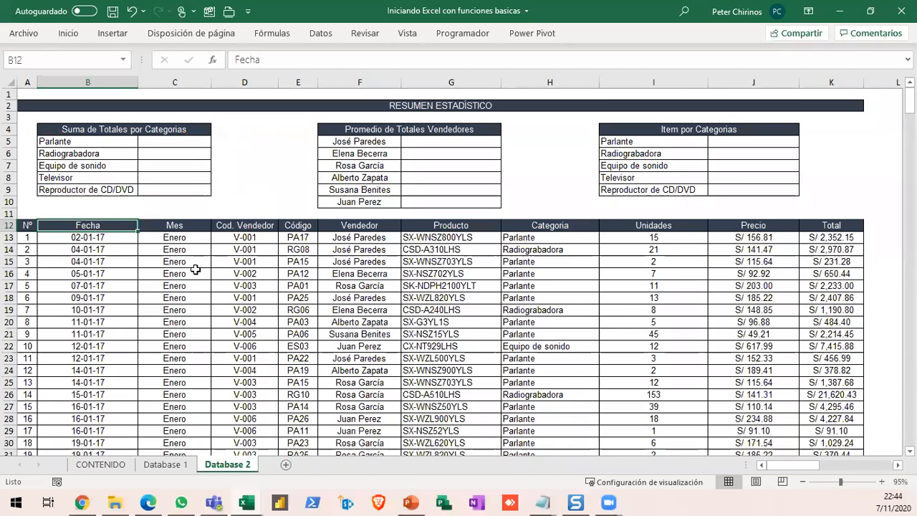
- Select the sales table from the Fecha header in B12 through the Total column down to the last record, B12:K404
key(ctrl+shift+Right)
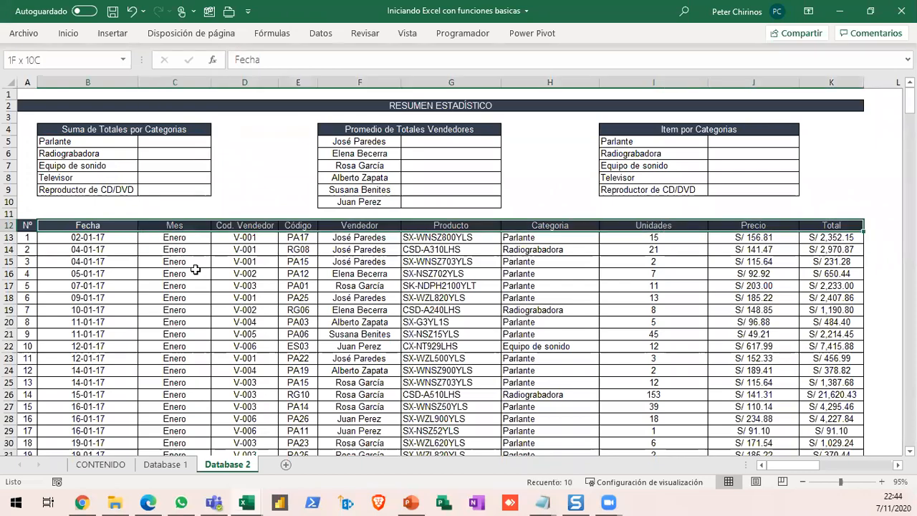
key(ctrl+shift+Down)
scroll(439, 302, up, 6)
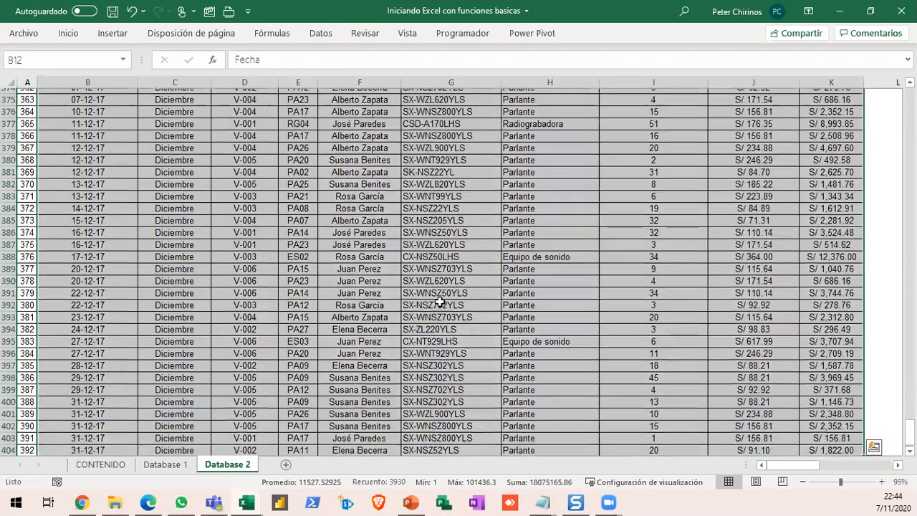
scroll(439, 301, up, 20)
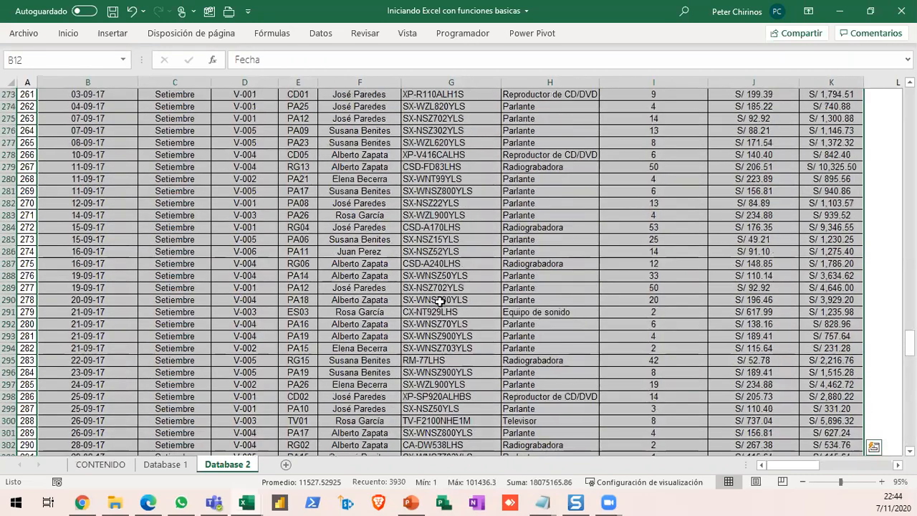
scroll(439, 302, up, 20)
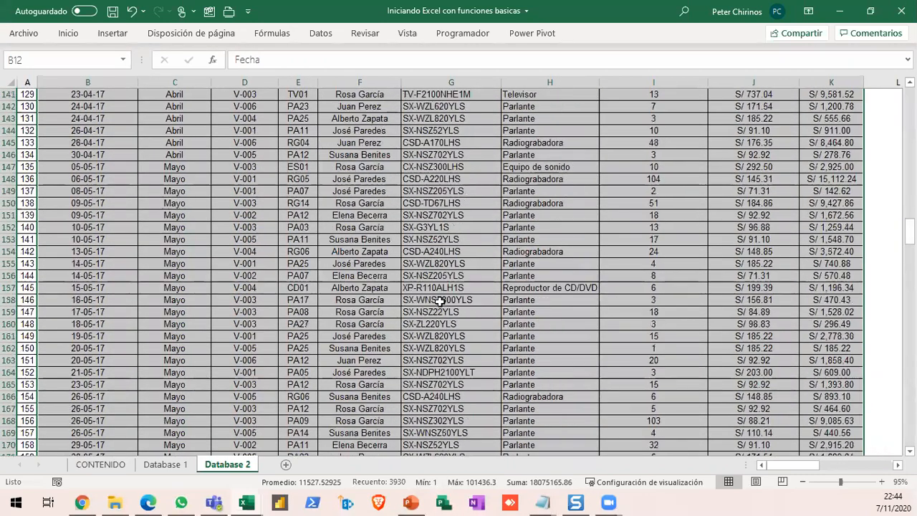
drag(908, 201, 909, 106)
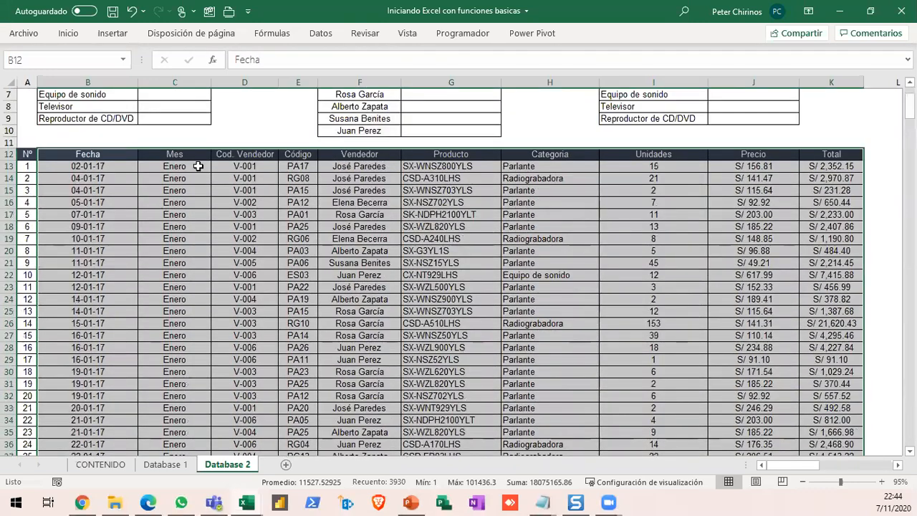
mouse_move(33, 139)
mouse_down()
mouse_move(164, 166)
mouse_move(874, 169)
mouse_up()
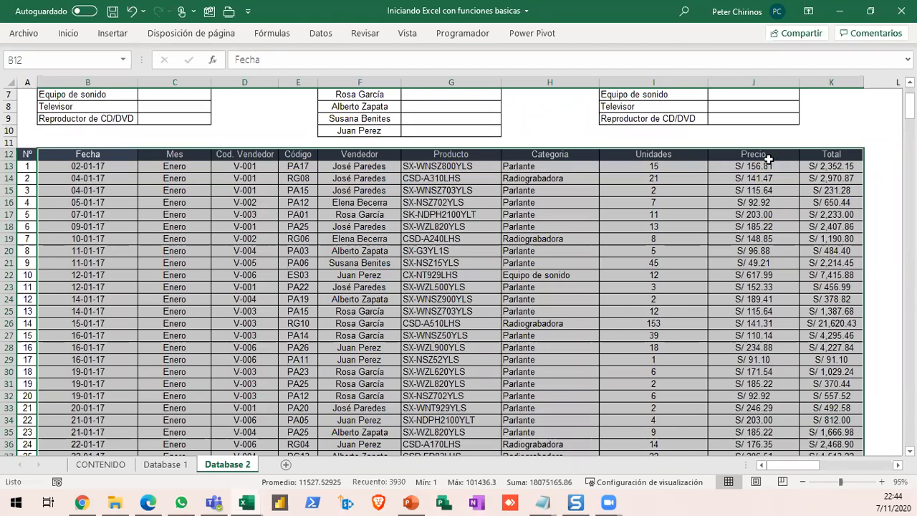
scroll(348, 233, up, 2)
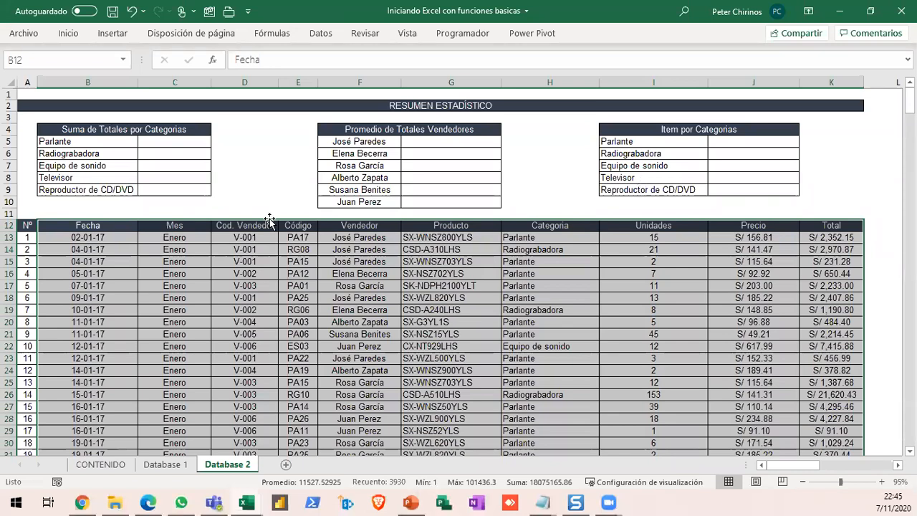
- Set up name creation from the selected sales table using only Fila superior, with Columna izquierda turned off
click(272, 33)
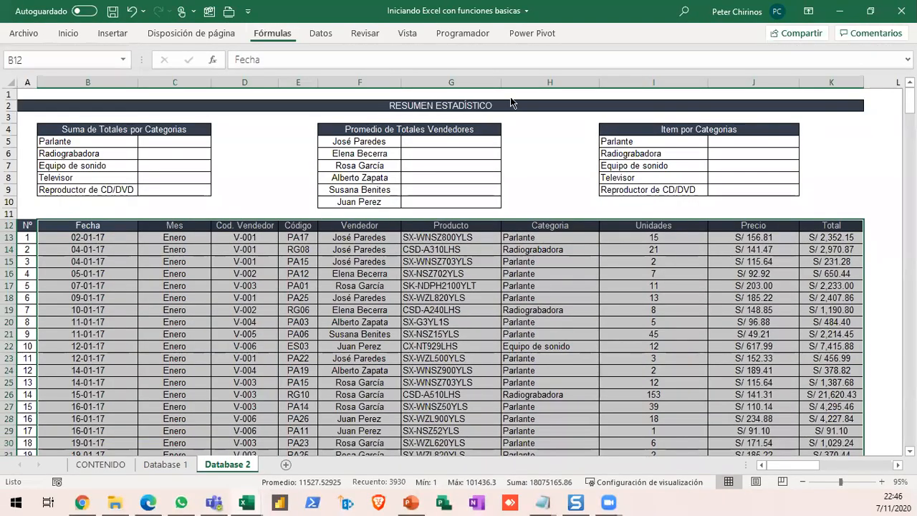
click(501, 87)
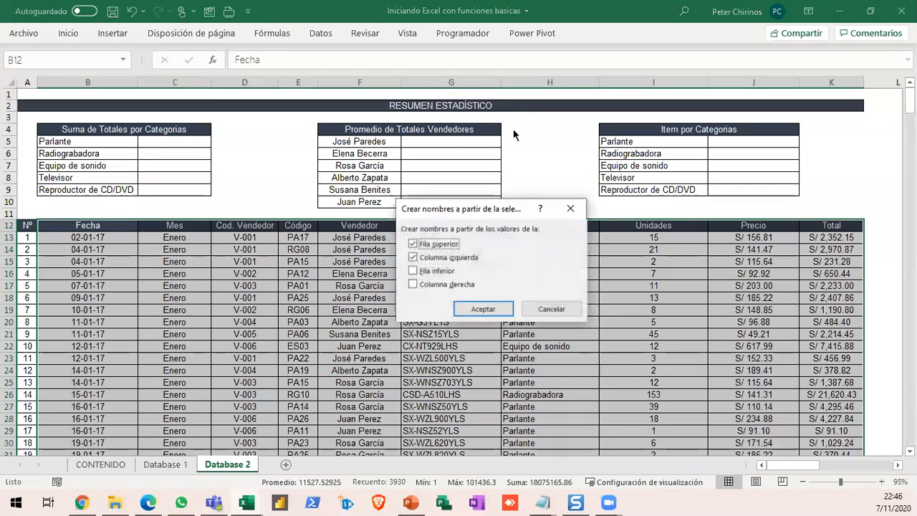
drag(503, 217, 490, 262)
click(399, 302)
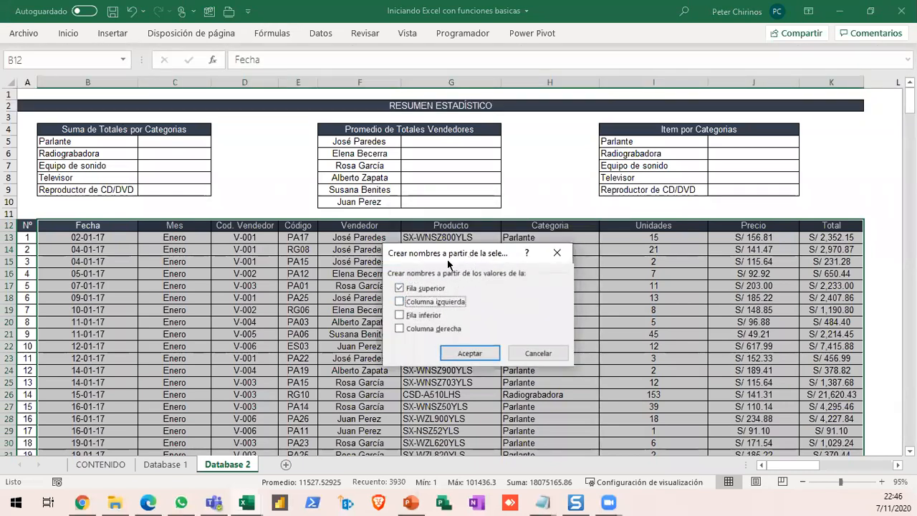
drag(448, 260, 424, 267)
- Mark the Fila superior option, the header row and the first data columns with temporary red annotations, and clear them
key(ctrl+2)
mouse_move(363, 286)
mouse_down()
mouse_move(384, 298)
mouse_move(474, 304)
mouse_move(494, 301)
mouse_move(513, 272)
mouse_up()
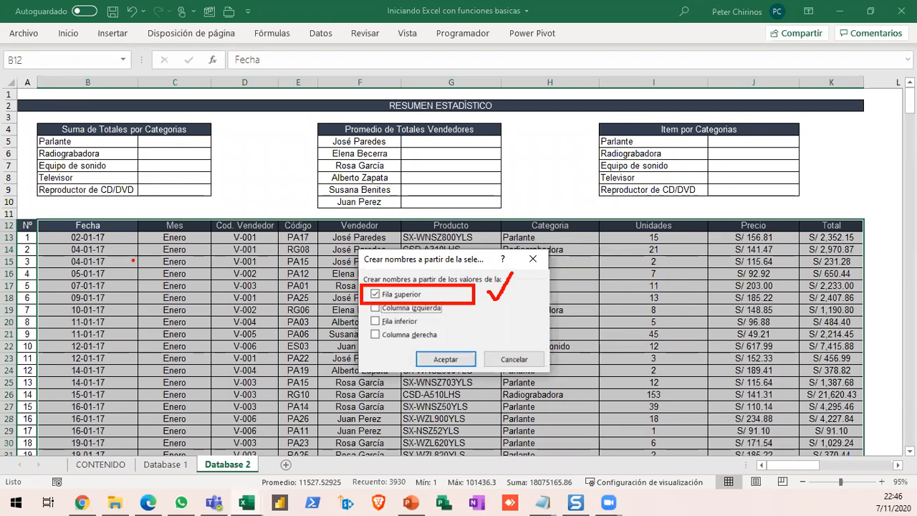
mouse_move(32, 212)
mouse_down()
mouse_move(50, 222)
mouse_move(467, 241)
mouse_move(870, 241)
mouse_up()
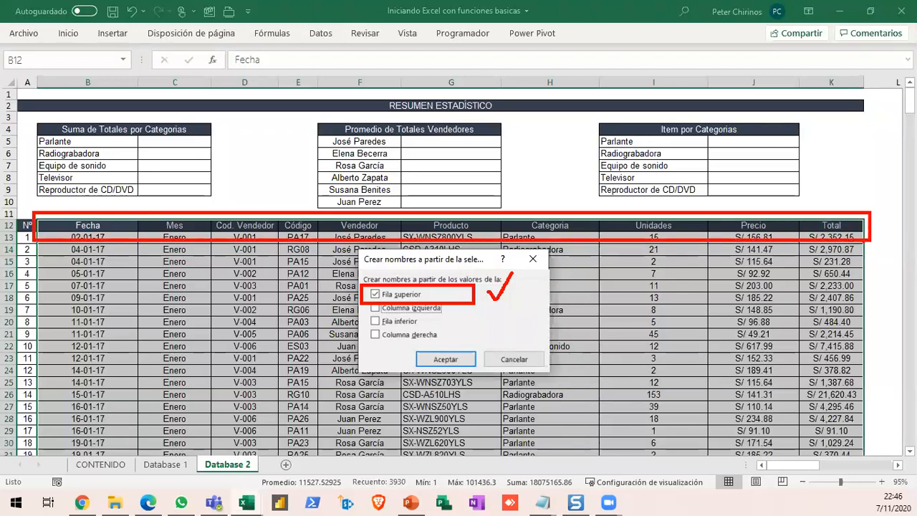
drag(94, 424, 93, 255)
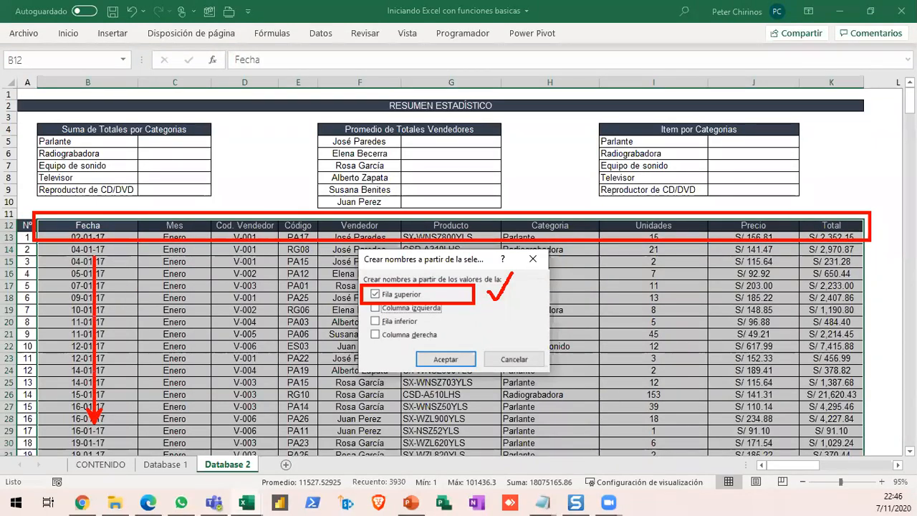
drag(183, 422, 182, 255)
drag(260, 423, 260, 255)
drag(302, 424, 302, 255)
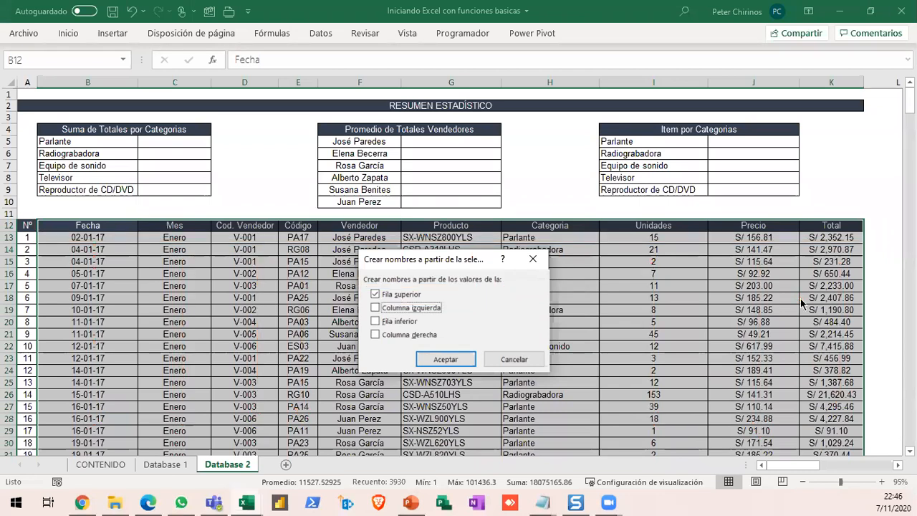
- Create the named ranges from the header row and review the list of defined names
drag(477, 264, 444, 259)
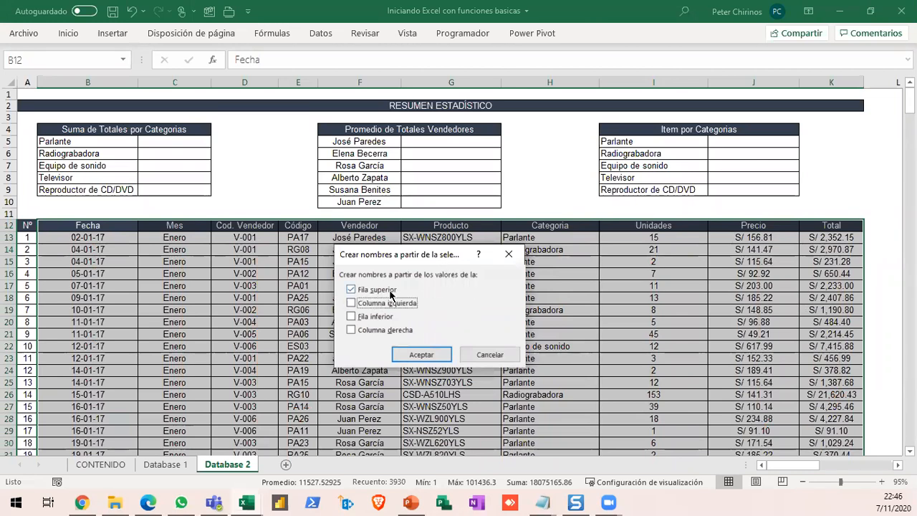
click(430, 355)
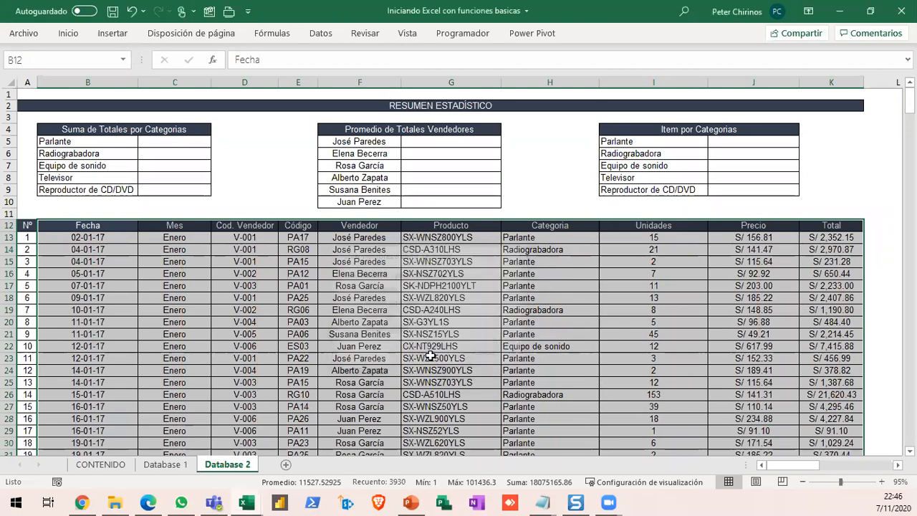
click(258, 272)
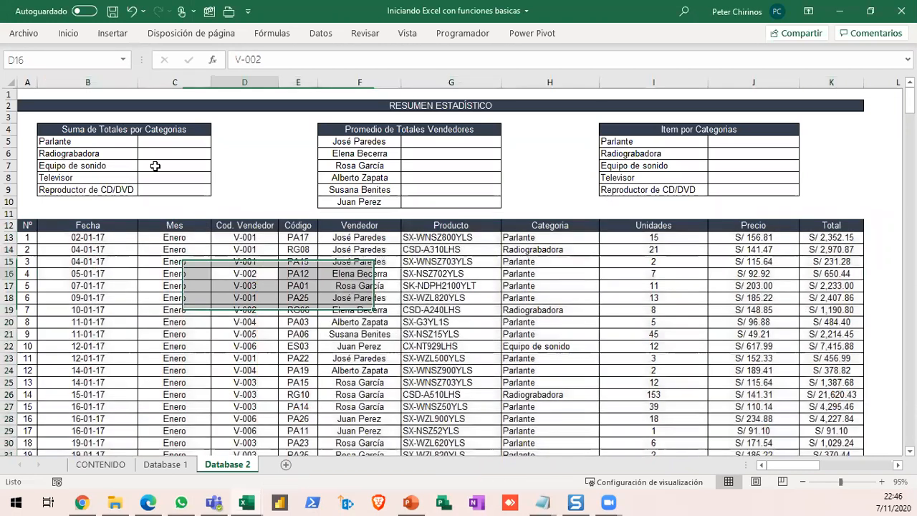
click(123, 59)
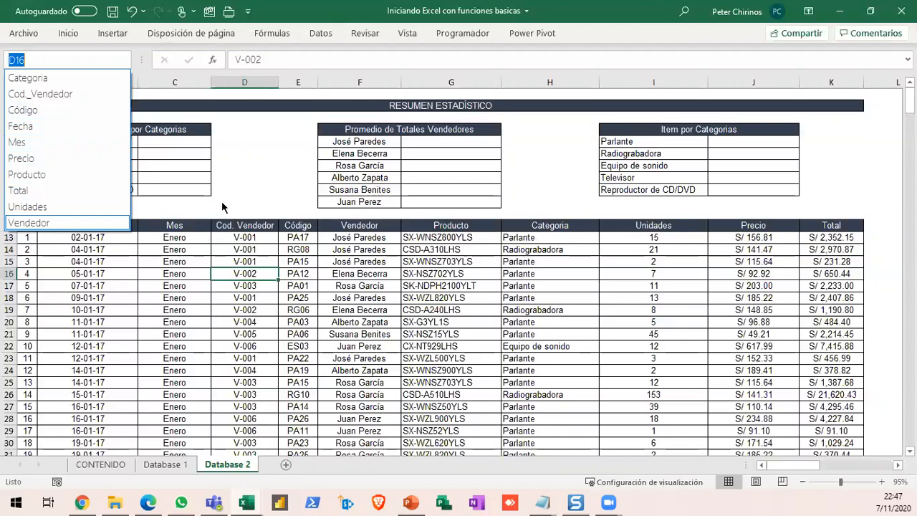
click(182, 156)
- In the Parlante result cell C5, write the formula =SUMAR.SI(Categoria;B5;Total using the named ranges
click(184, 147)
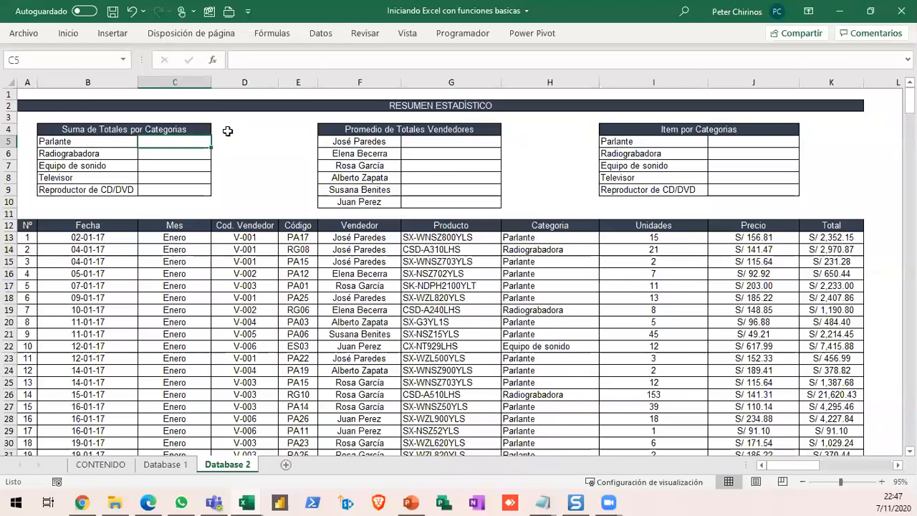
text(=)
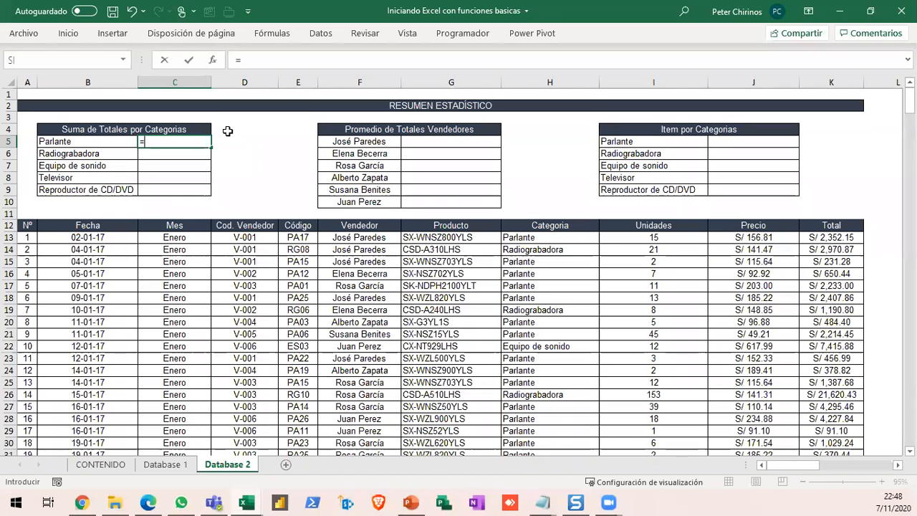
text(SUMAR.SI()
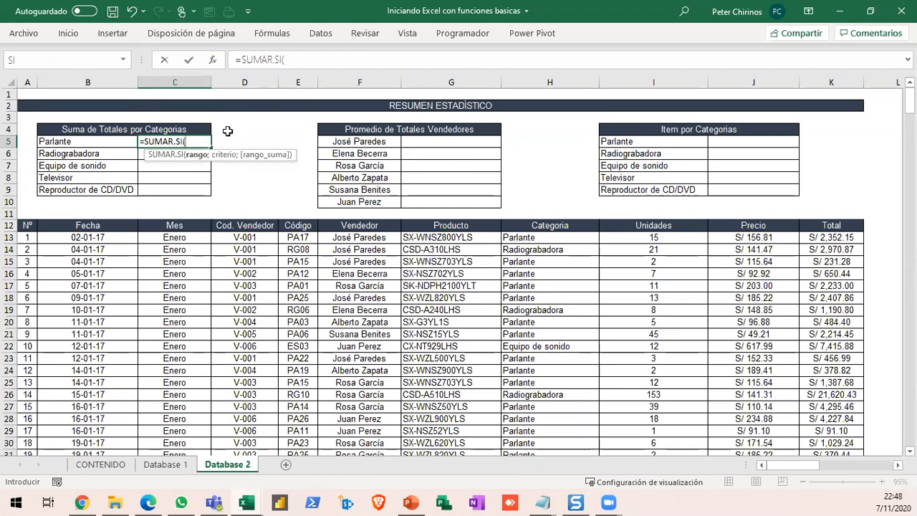
text(CA)
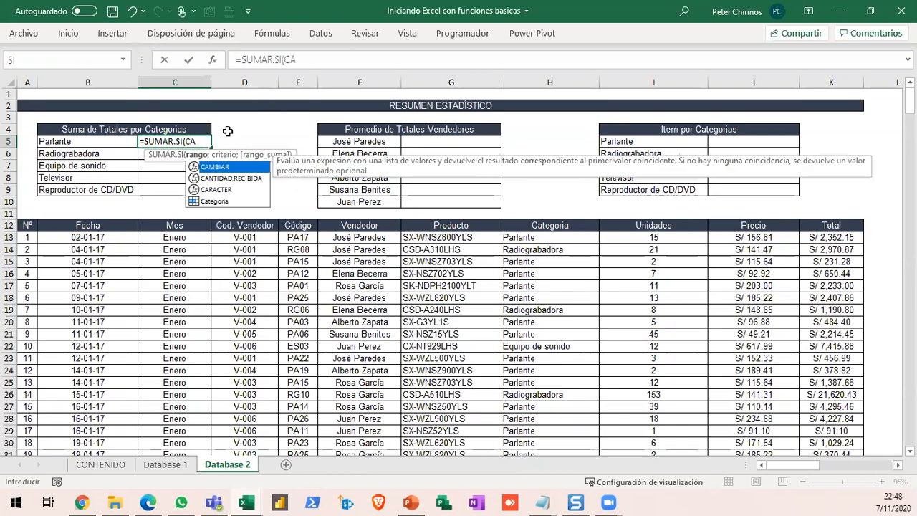
text(TEGO)
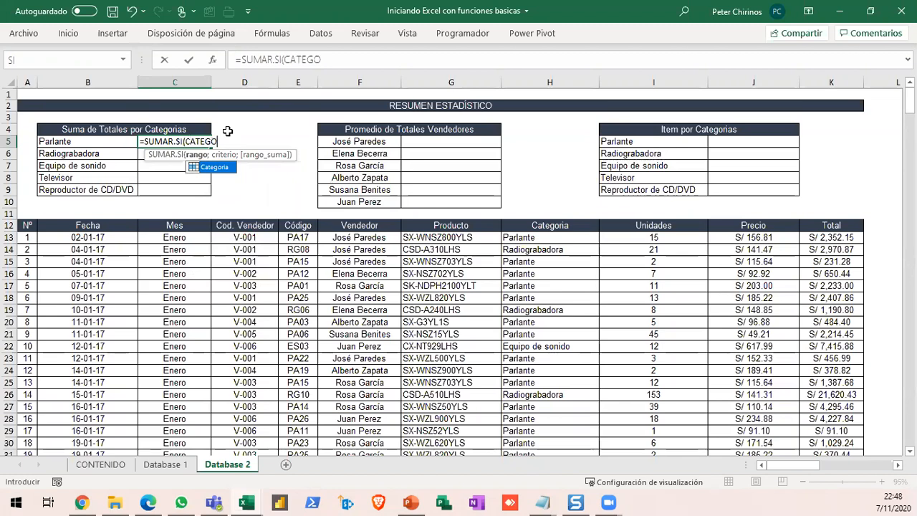
key(Tab)
text(;)
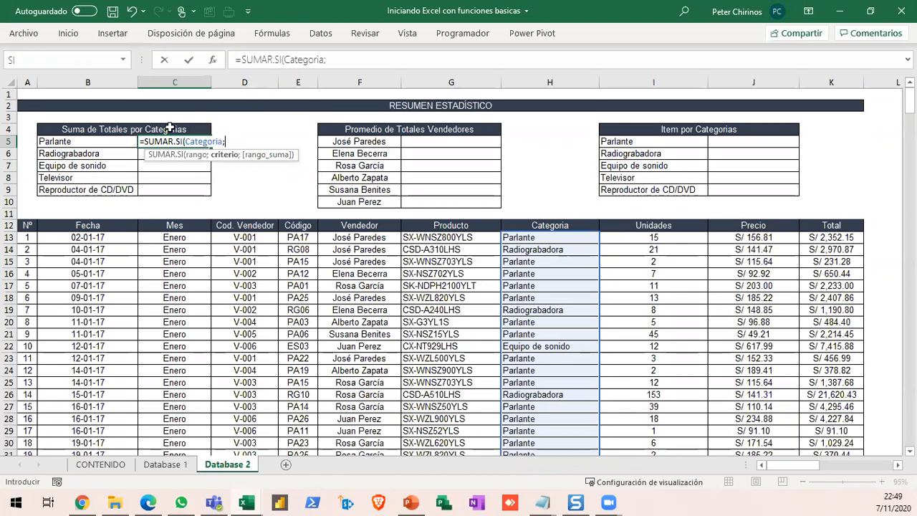
click(99, 139)
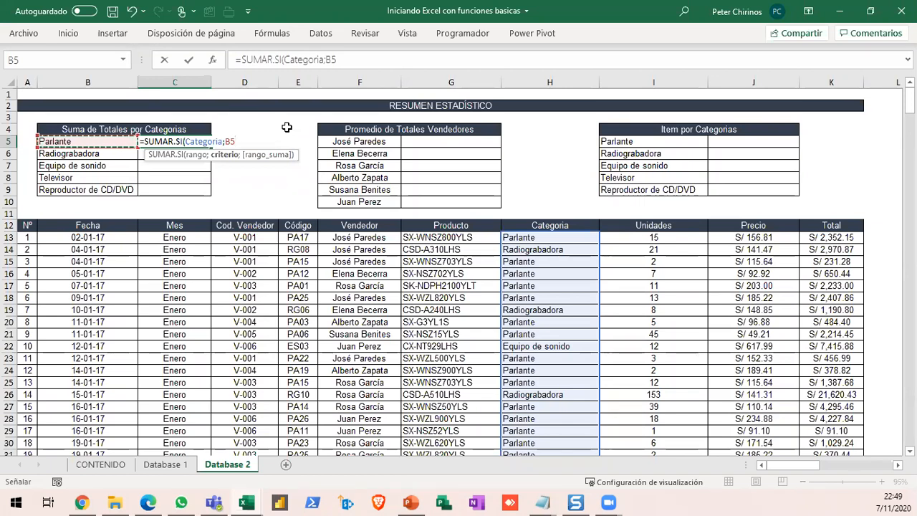
text(;)
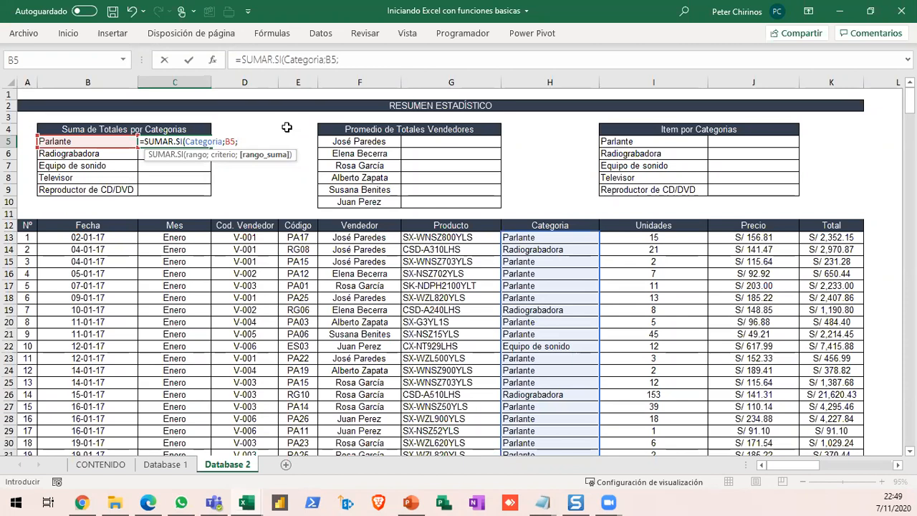
text(TOTA)
key(Tab)
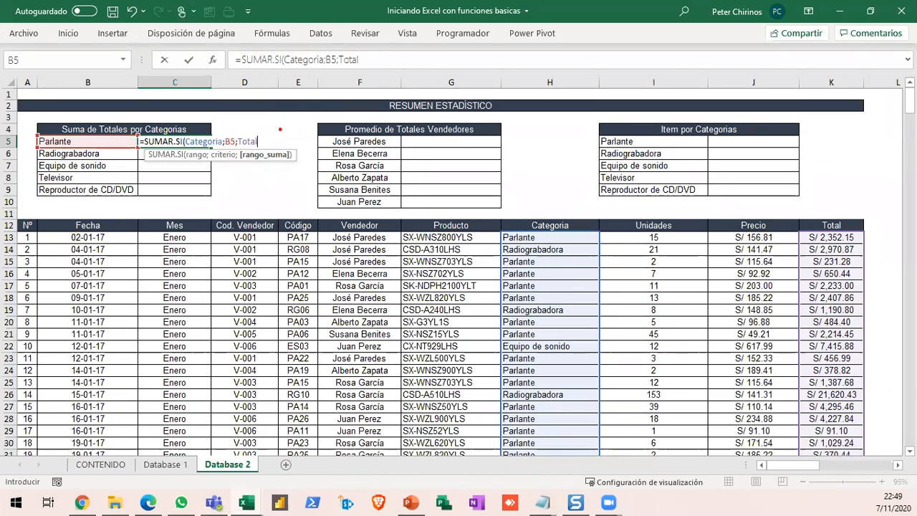
- Mark the Total and Categoria arguments, the Categoria column and the B5 criterion with temporary red annotations, clearing each set
mouse_move(260, 133)
mouse_down()
mouse_move(302, 134)
mouse_move(268, 204)
mouse_up()
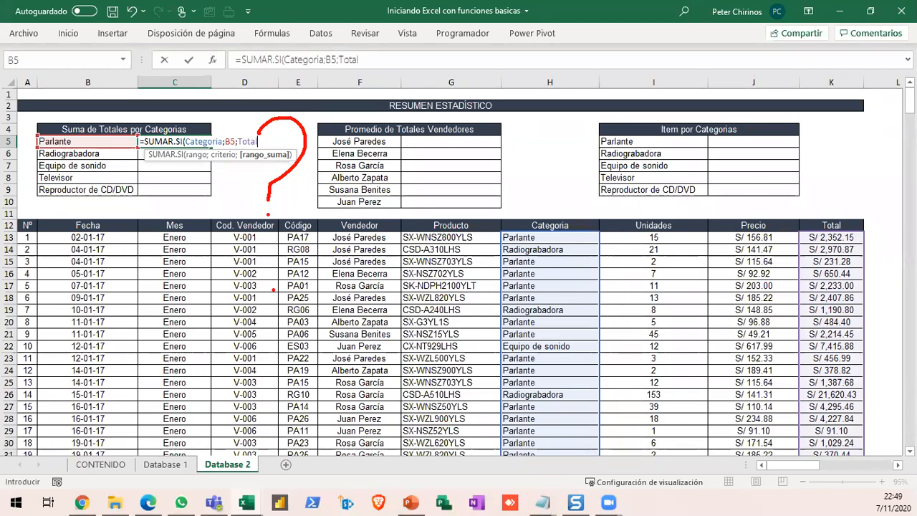
key(e)
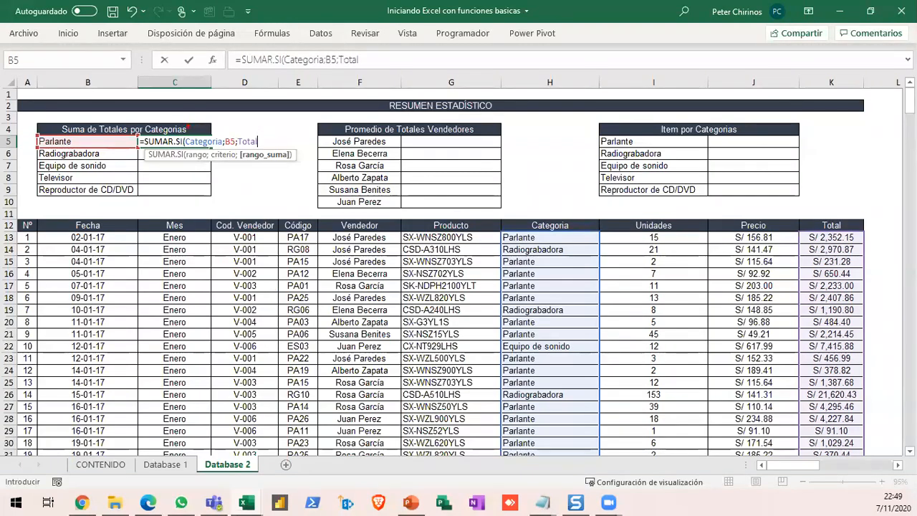
mouse_move(184, 123)
mouse_down()
mouse_move(197, 155)
mouse_move(228, 161)
mouse_move(207, 217)
mouse_move(218, 278)
mouse_up()
drag(227, 241, 164, 278)
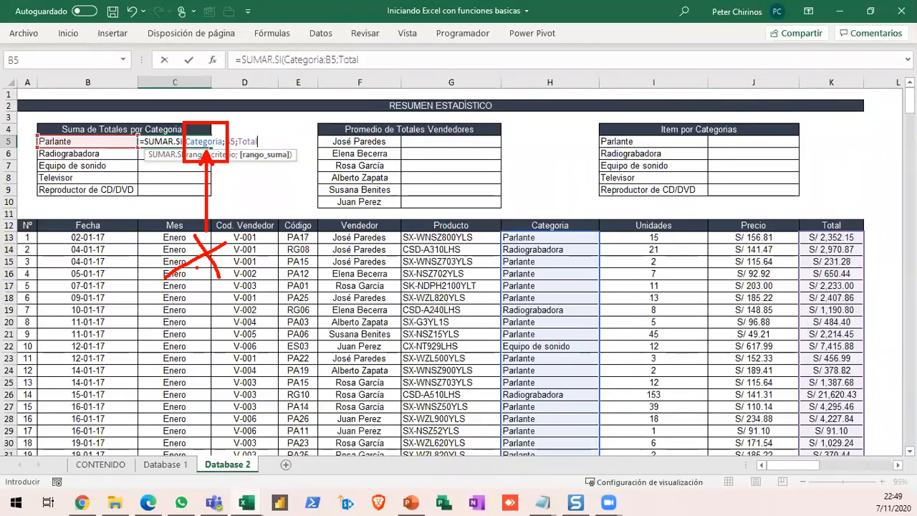
key(e)
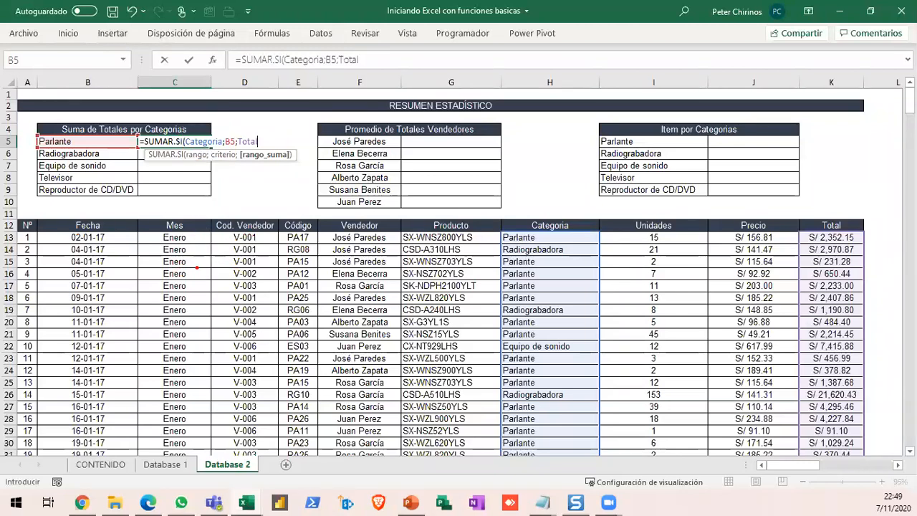
mouse_move(499, 222)
mouse_down()
mouse_move(515, 418)
mouse_move(606, 471)
mouse_up()
mouse_move(624, 429)
mouse_down()
mouse_move(611, 400)
mouse_move(675, 328)
mouse_up()
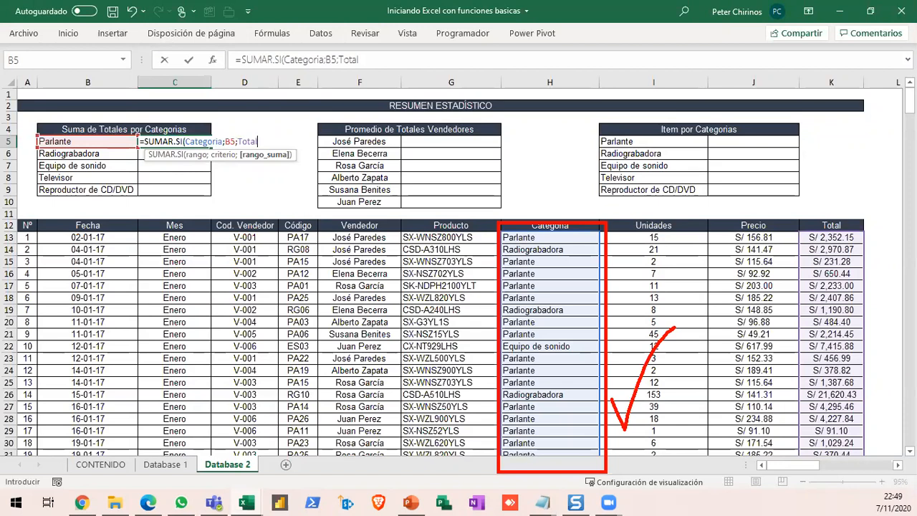
key(e)
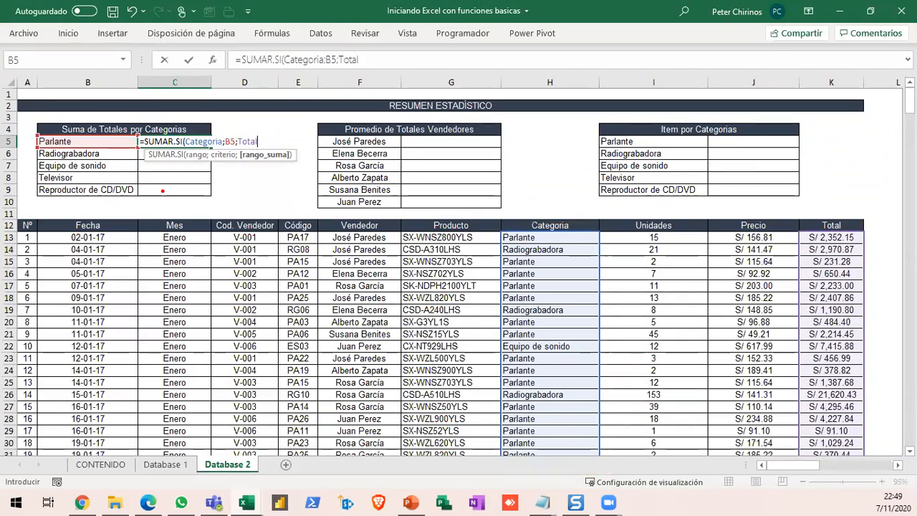
mouse_move(173, 127)
mouse_down()
mouse_move(229, 165)
mouse_move(205, 256)
mouse_move(214, 301)
mouse_move(173, 307)
mouse_up()
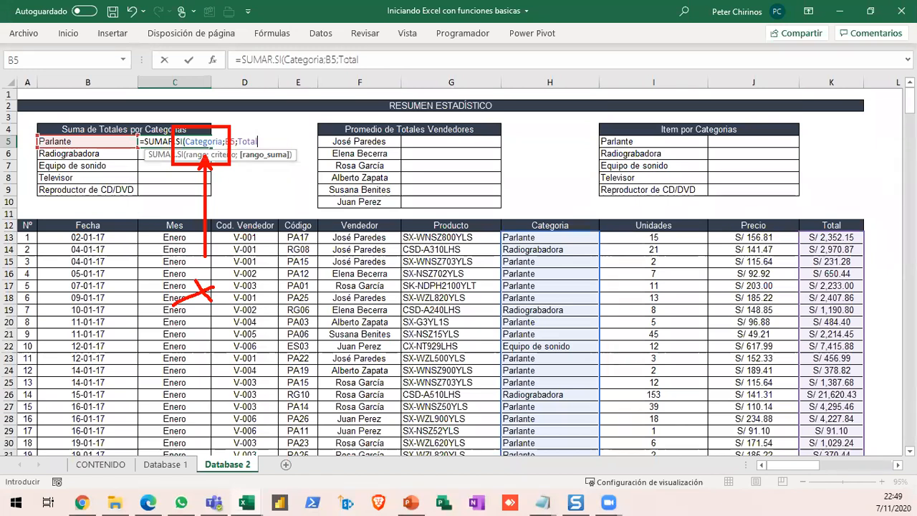
key(Escape)
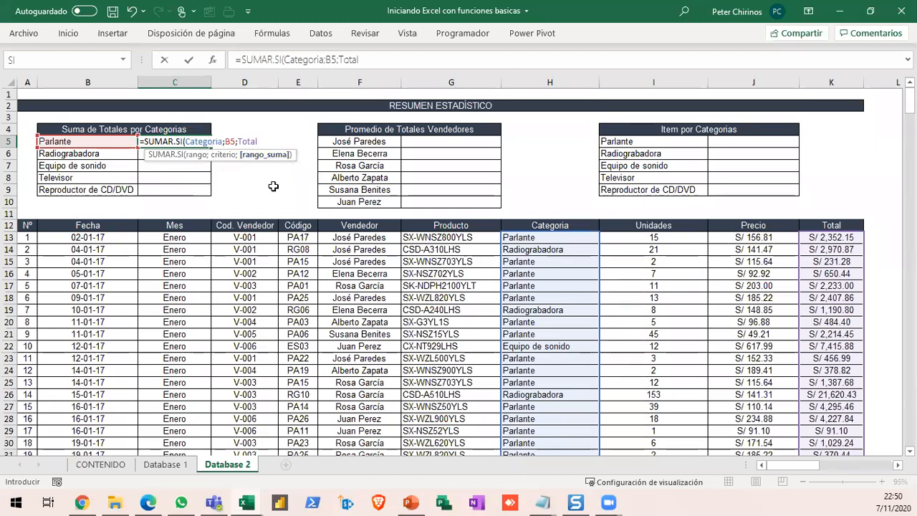
mouse_move(219, 129)
mouse_down()
mouse_move(246, 166)
mouse_move(237, 203)
mouse_up()
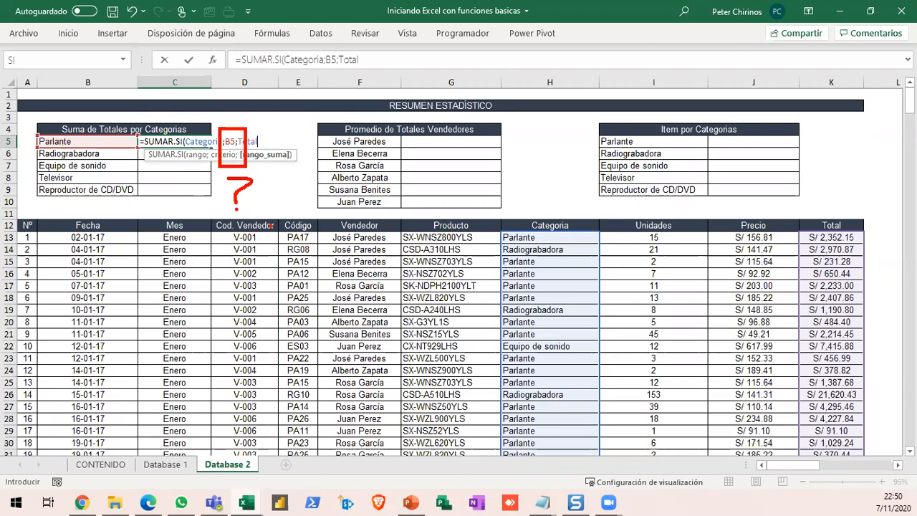
key(Escape)
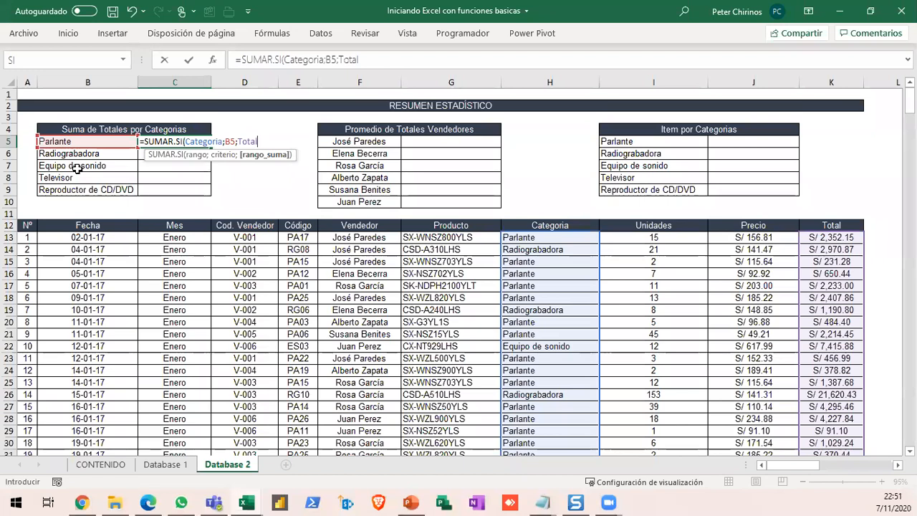
- Commit the Parlante SUMAR.SI formula in C5 and fill it down through C9 for the remaining categories
key(Return)
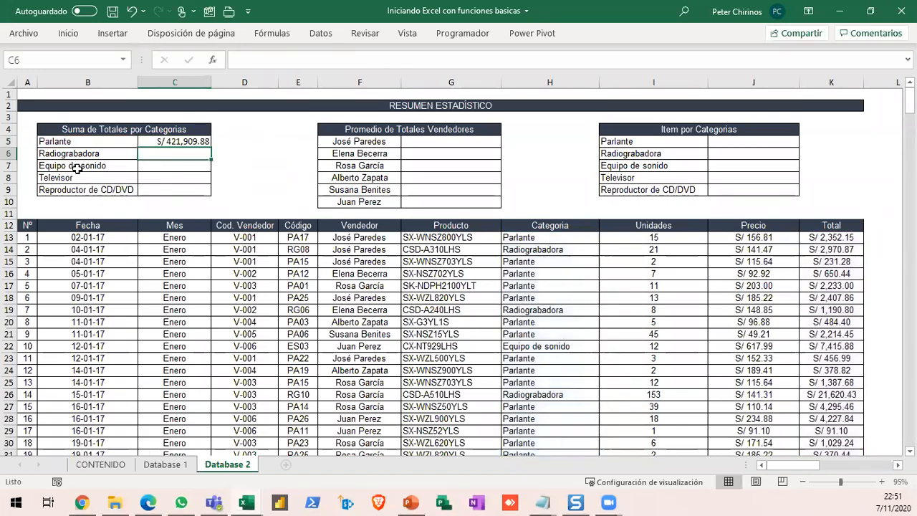
click(185, 147)
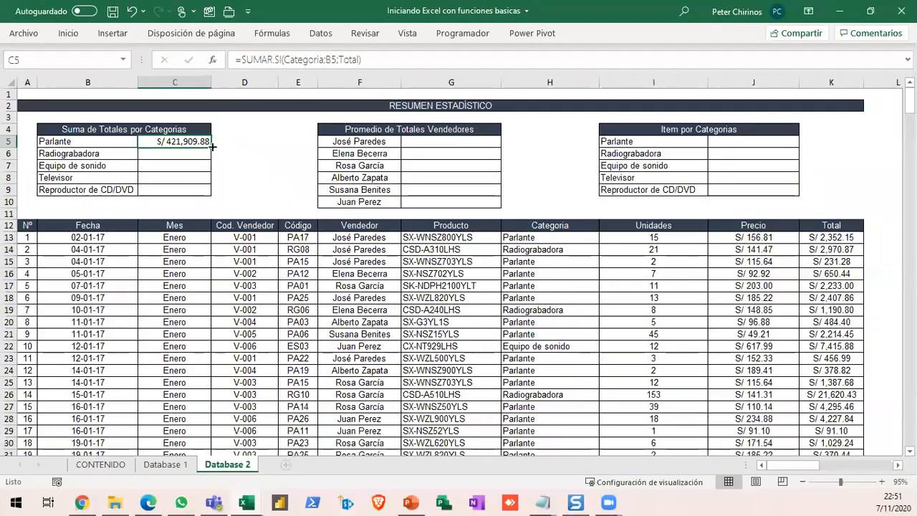
double_click(293, 159)
- Inspect the SUMAR.SI formulas in the category totals C5 to C9, checking each criterion reference and leaving every cell unedited
click(190, 151)
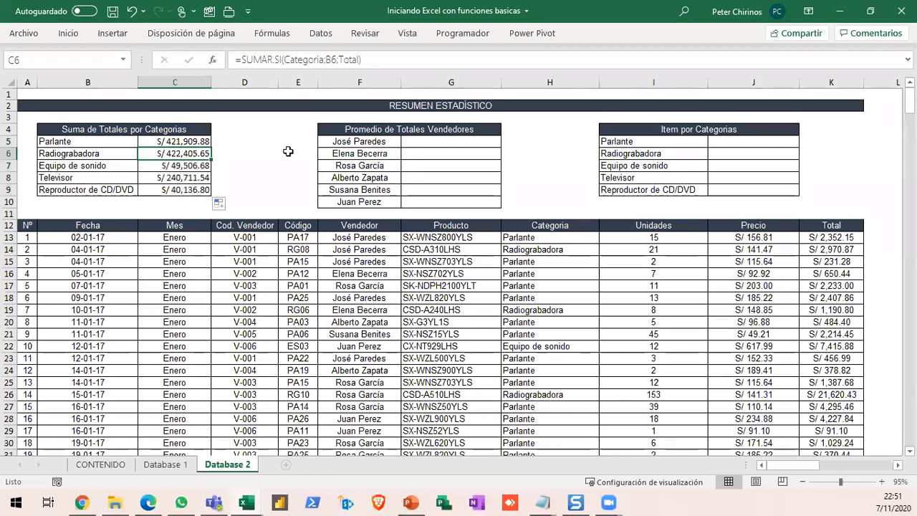
double_click(187, 158)
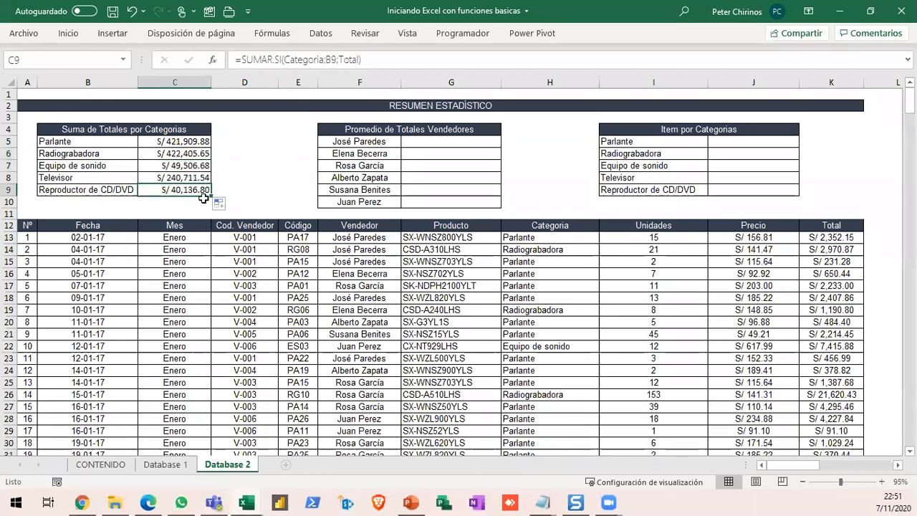
double_click(185, 154)
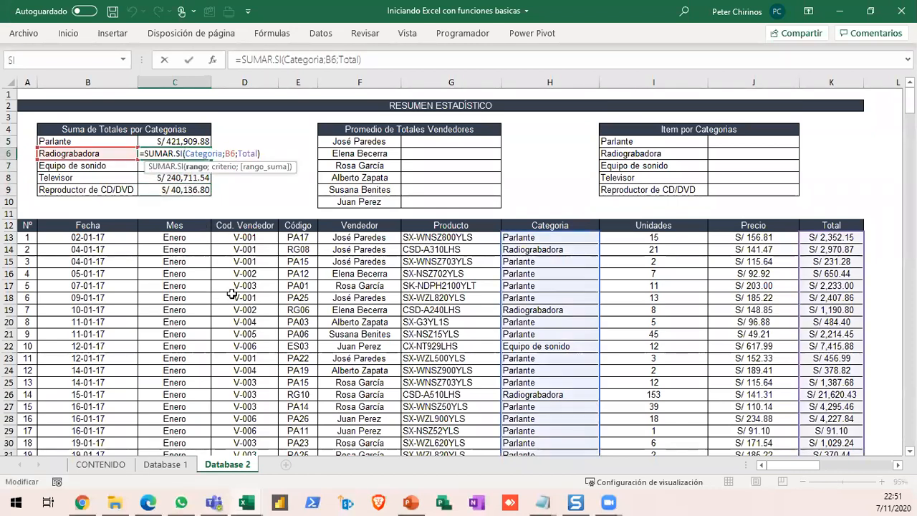
click(181, 165)
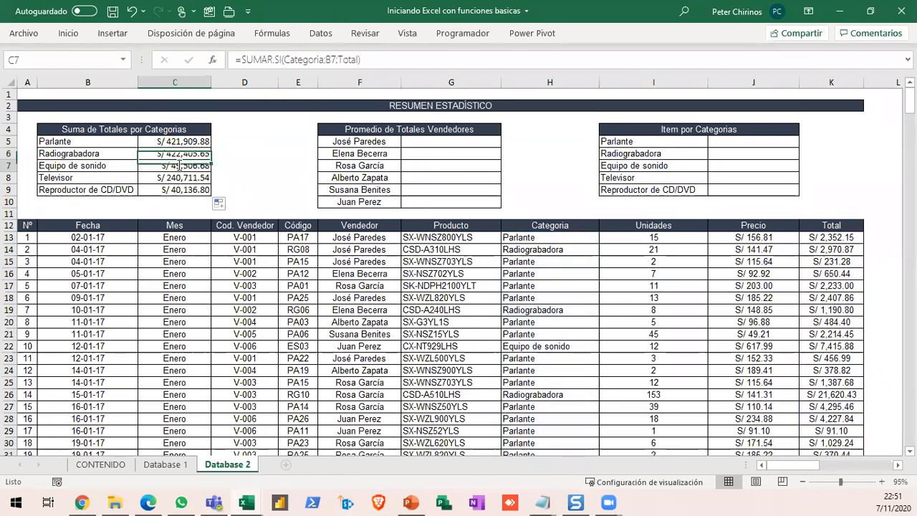
double_click(179, 165)
key(Escape)
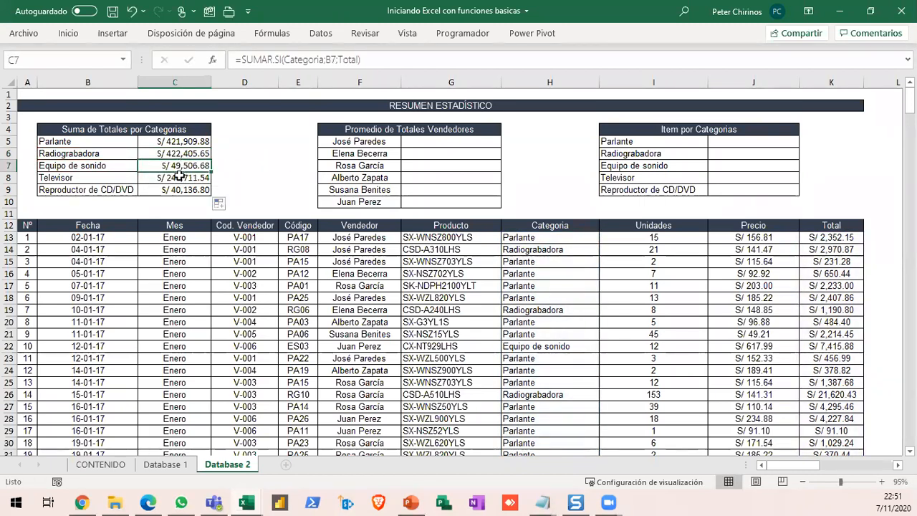
double_click(179, 177)
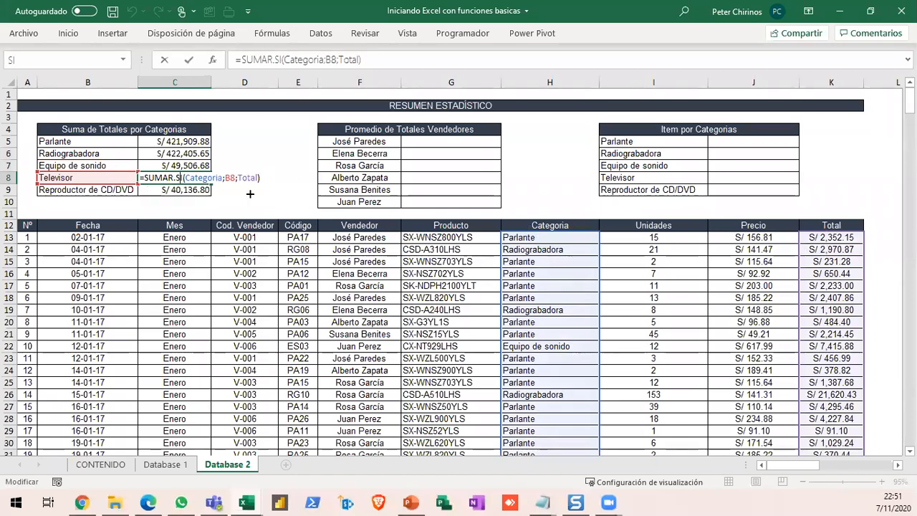
key(Escape)
double_click(172, 187)
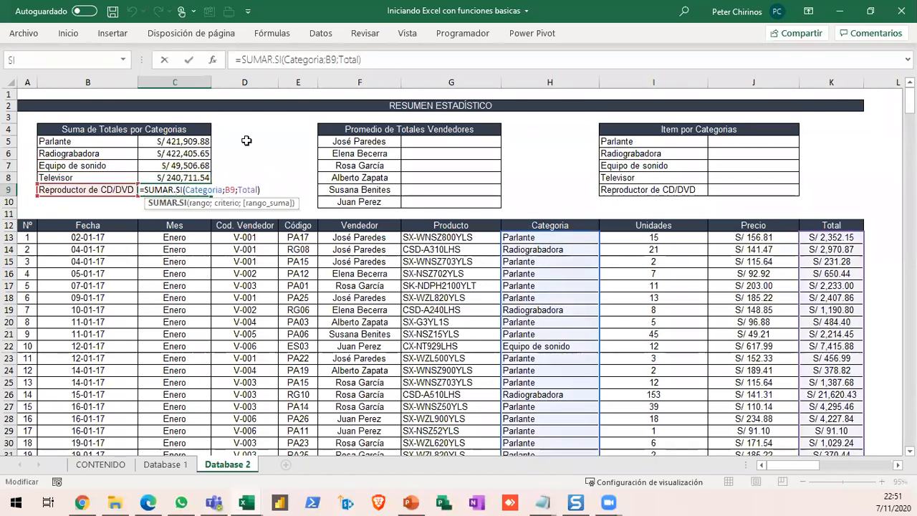
key(Escape)
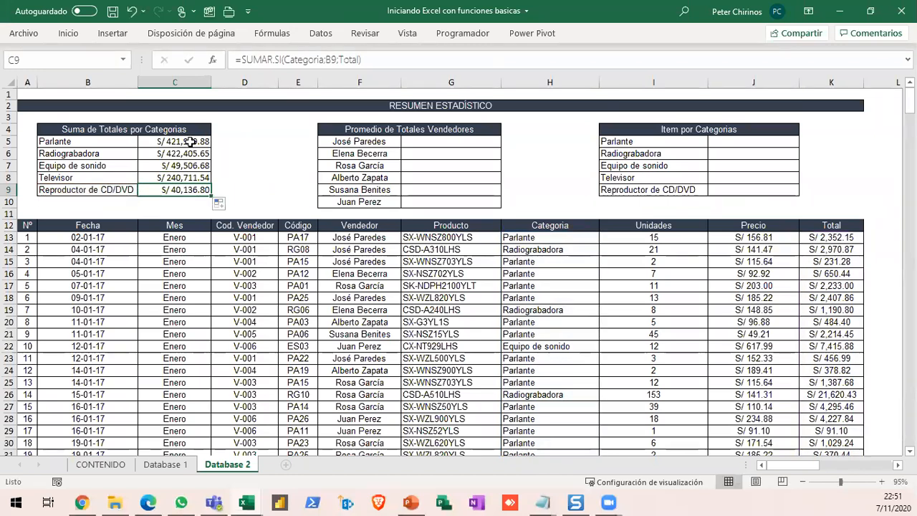
double_click(190, 141)
key(Escape)
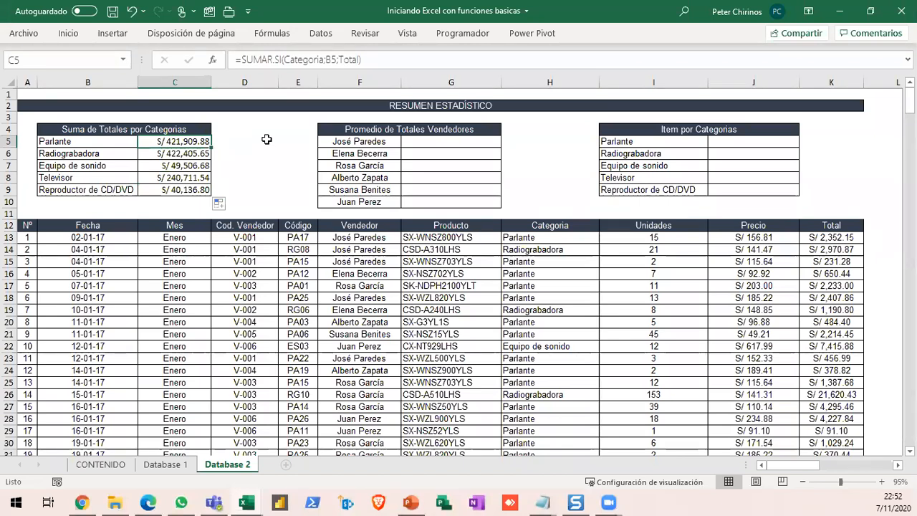
- In the first seller's average cell G5, write the formula =PROMEDIO.SI(Vendedor;F5;Total using the named ranges
click(469, 143)
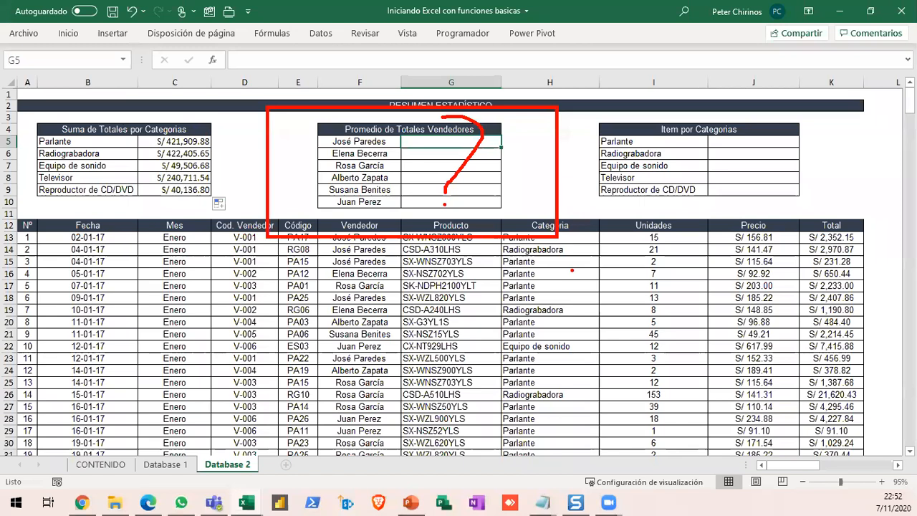
key(Escape)
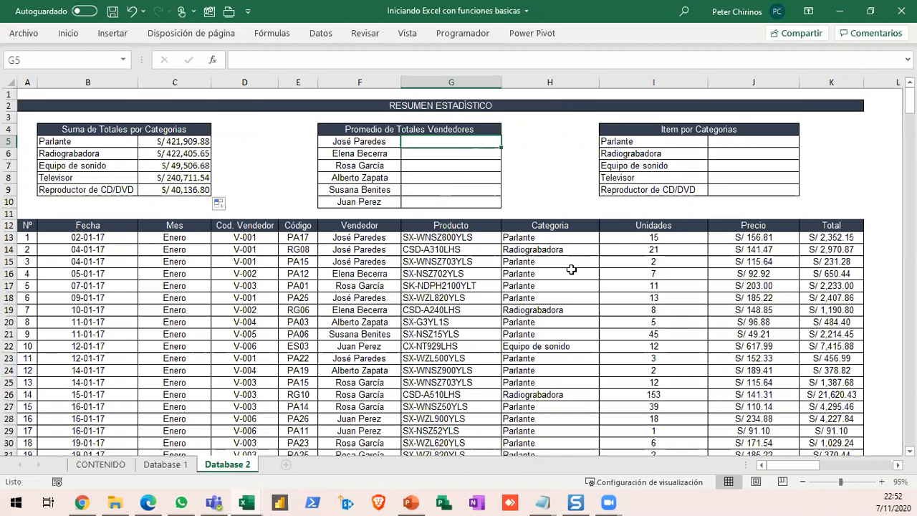
text(=PROME)
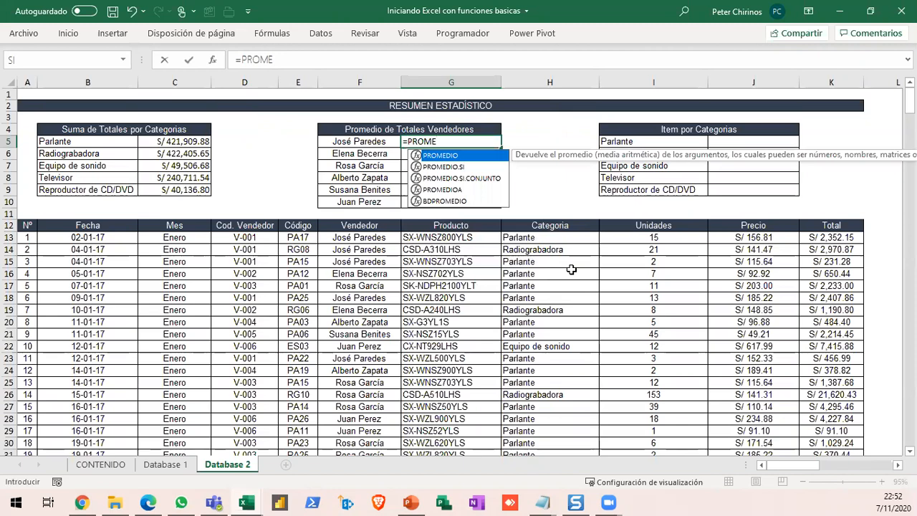
key(Down)
key(Tab)
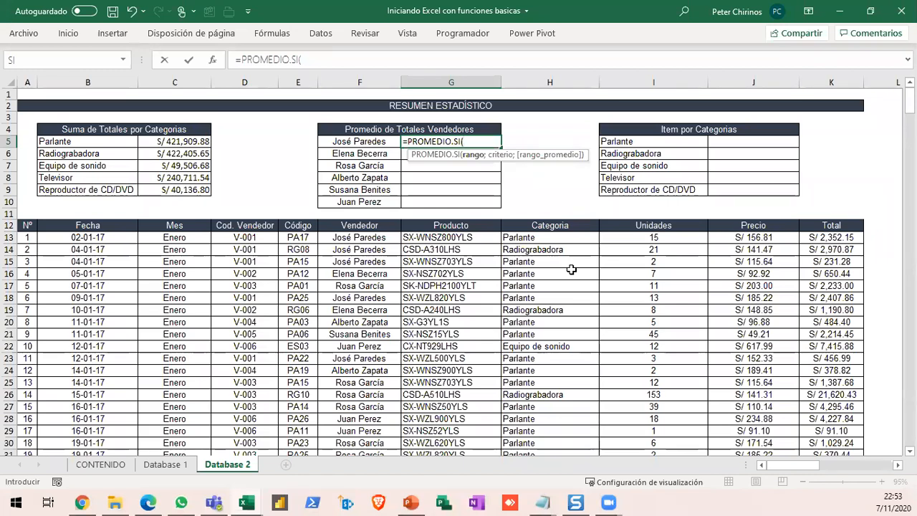
text(ve)
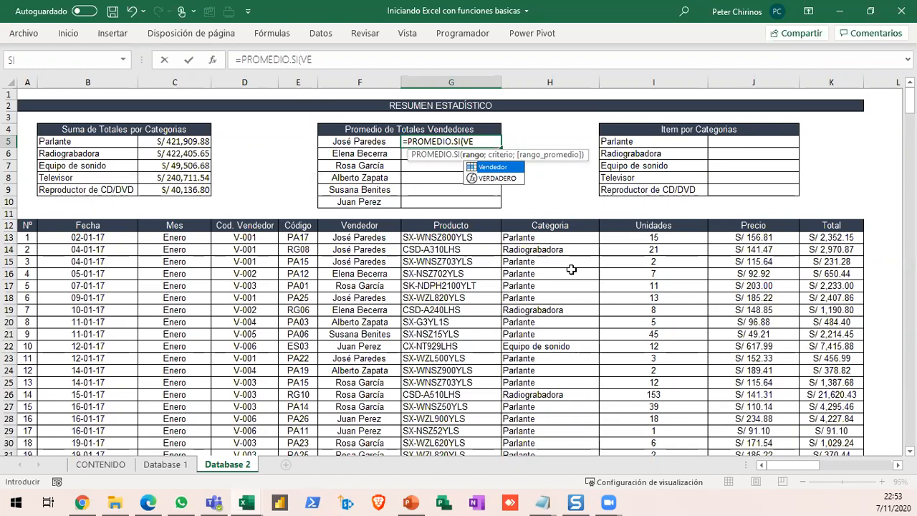
key(Tab)
text(;)
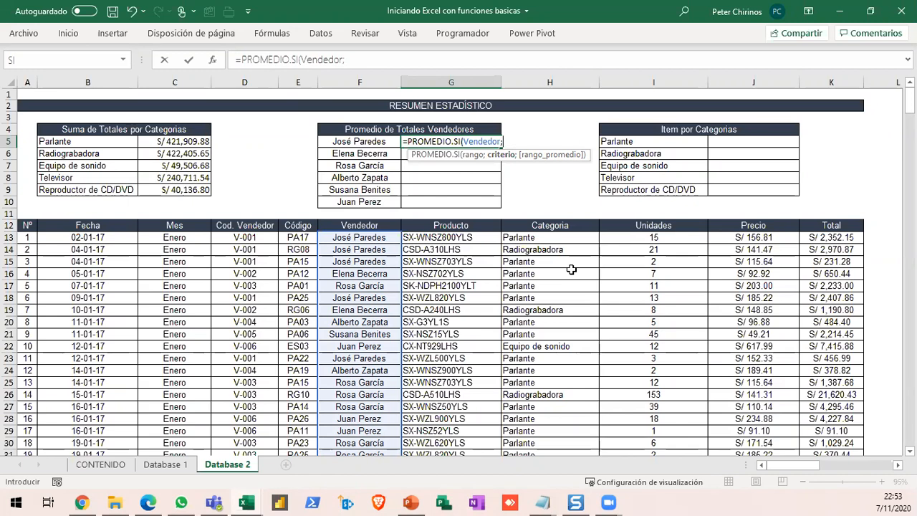
click(363, 142)
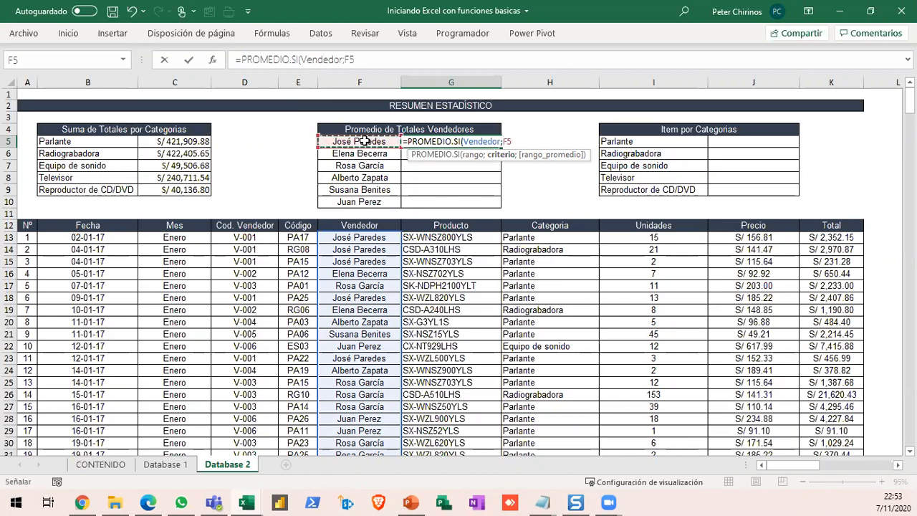
text(;)
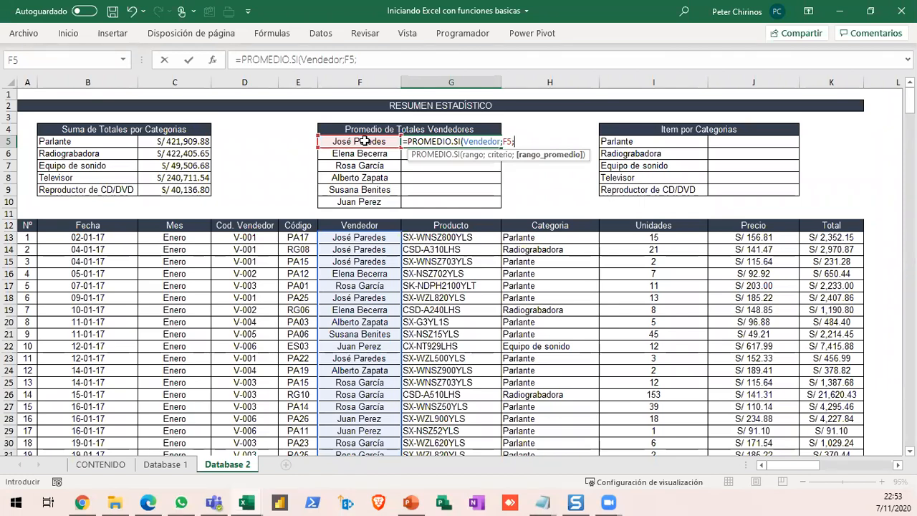
text(TOTA)
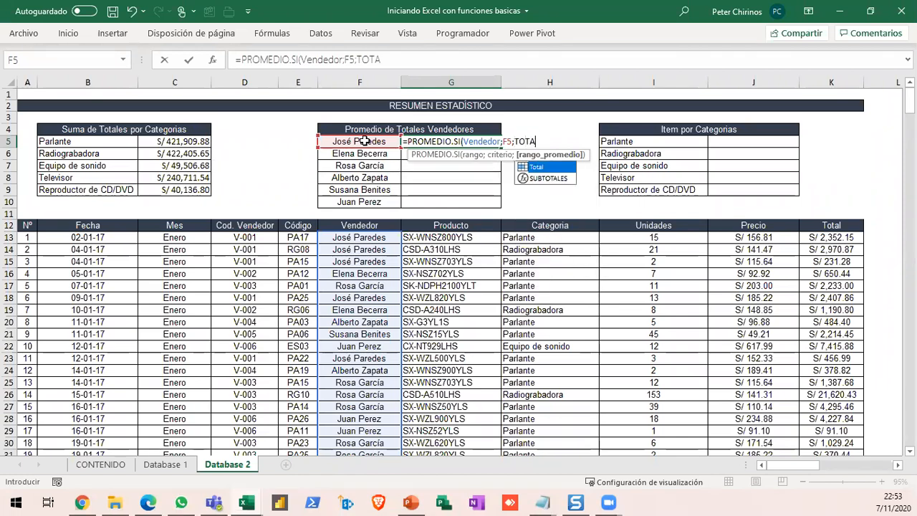
key(Tab)
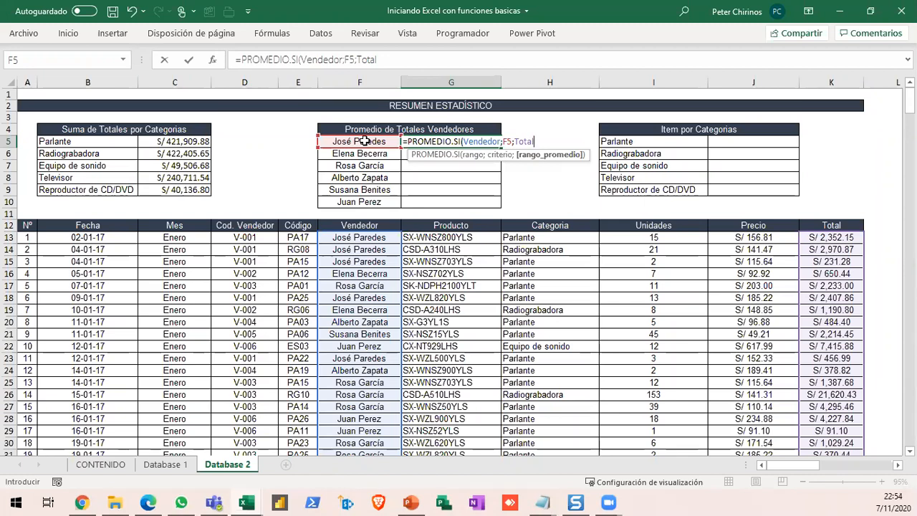
- Commit the PROMEDIO.SI formula in G5 and fill it down through G10 for the remaining sellers
key(Return)
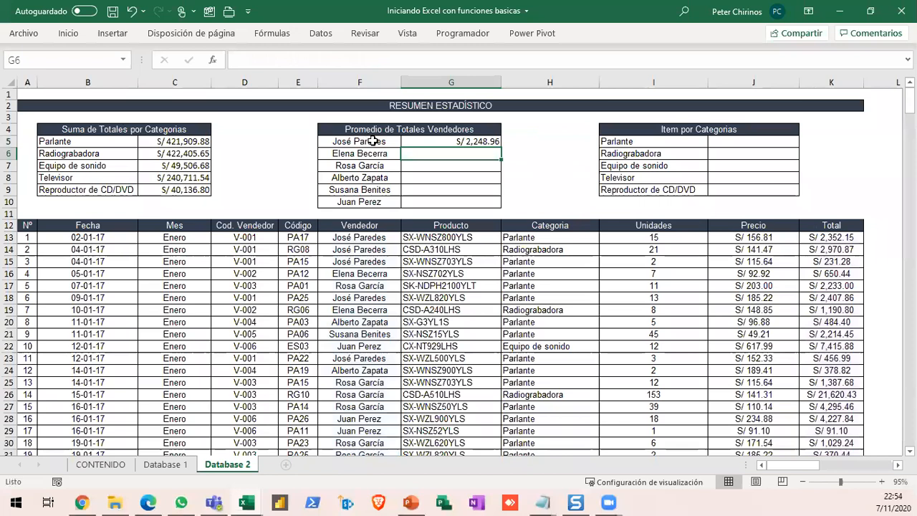
click(459, 142)
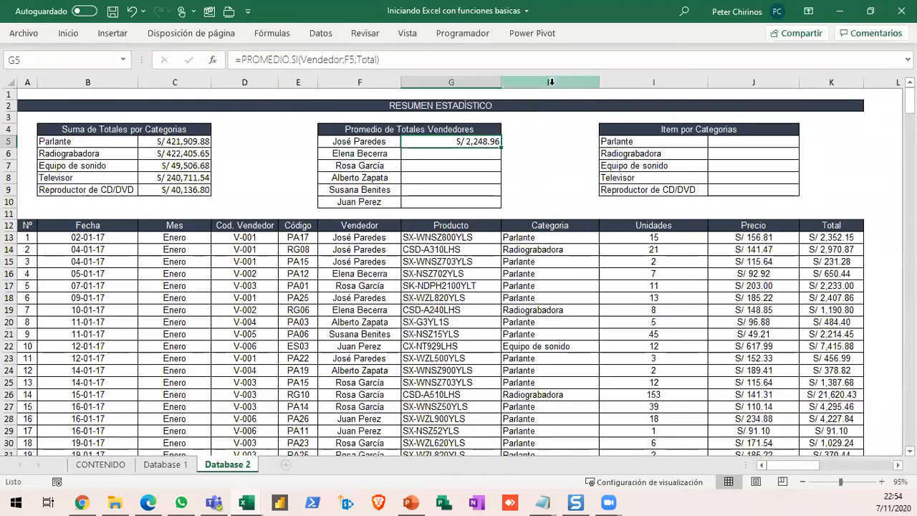
double_click(501, 147)
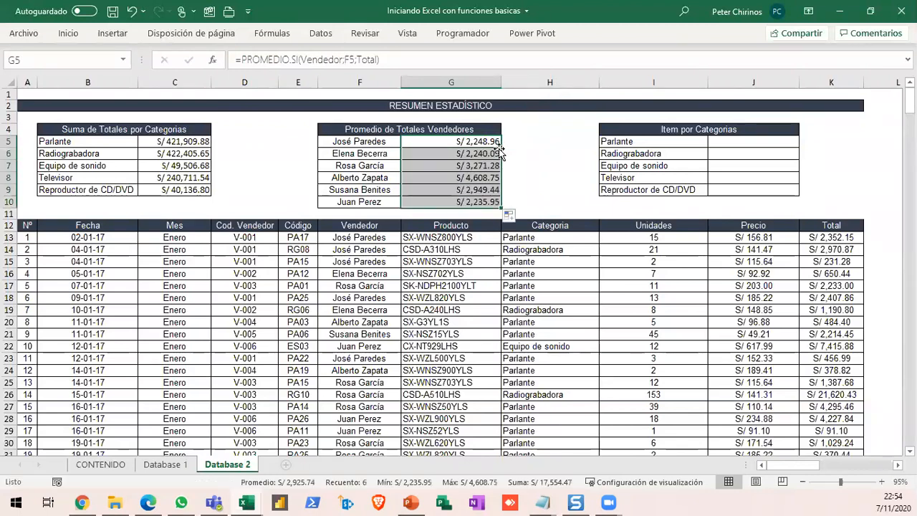
- In the Parlante item count cell J5, write the formula =CONTAR.SI(Categoria;I5 using the Categoria named range
click(738, 143)
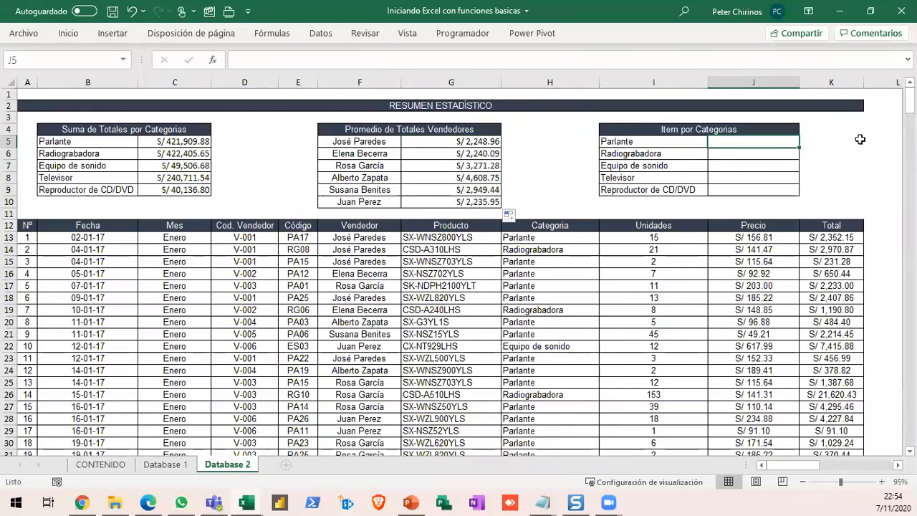
mouse_move(580, 117)
mouse_down()
mouse_move(774, 173)
mouse_move(835, 204)
mouse_up()
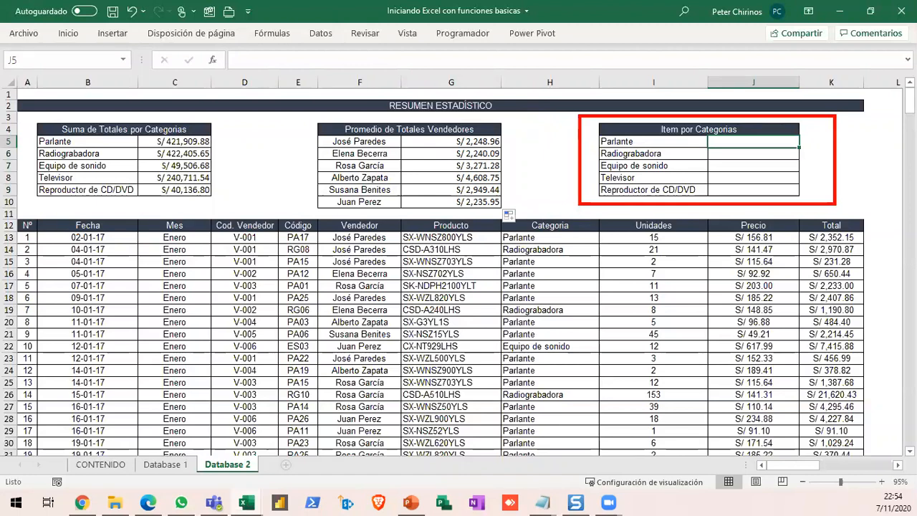
key(Escape)
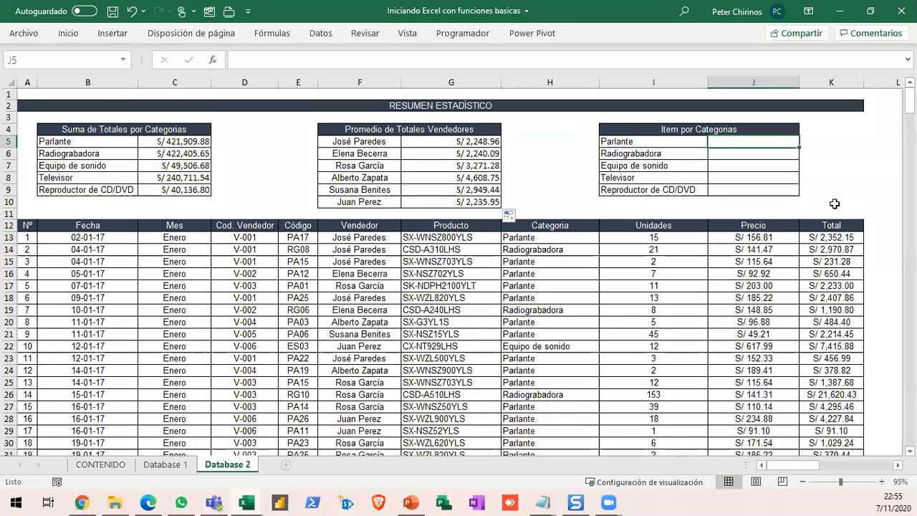
text(=)
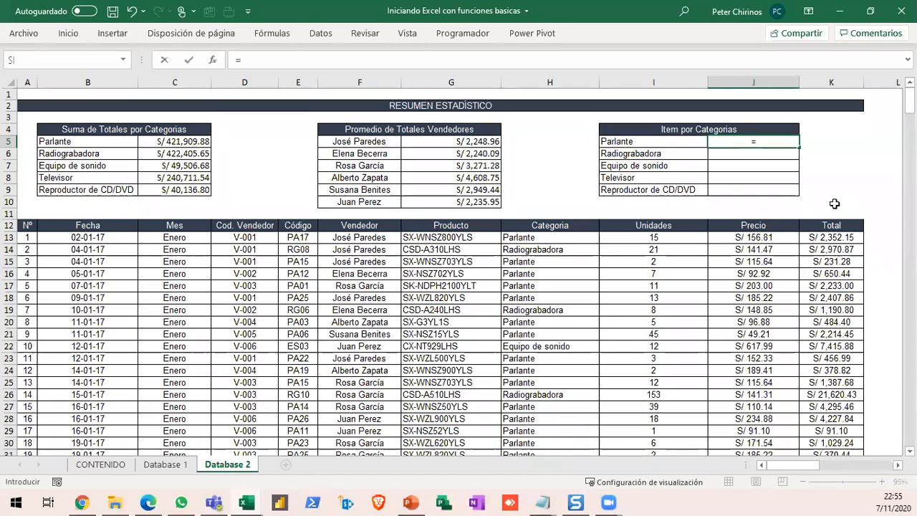
text(CONTA)
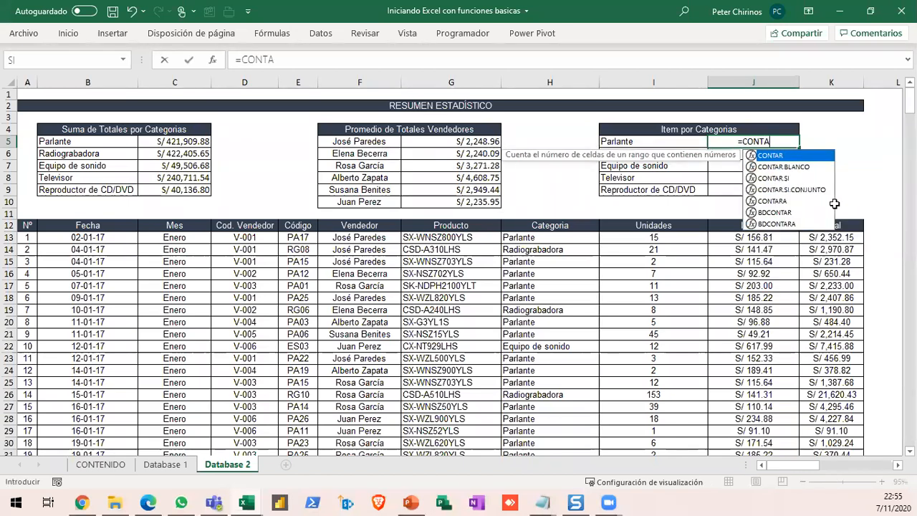
text(R.SI()
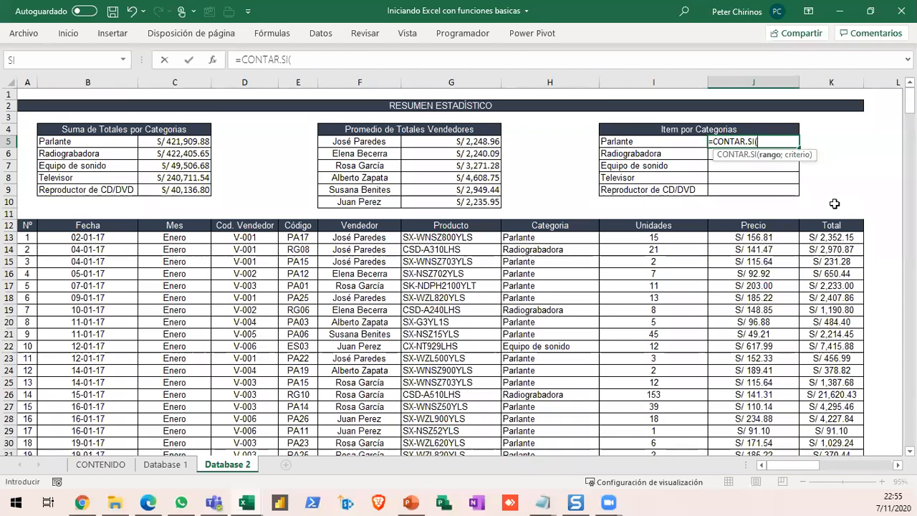
text(CATE)
key(Tab)
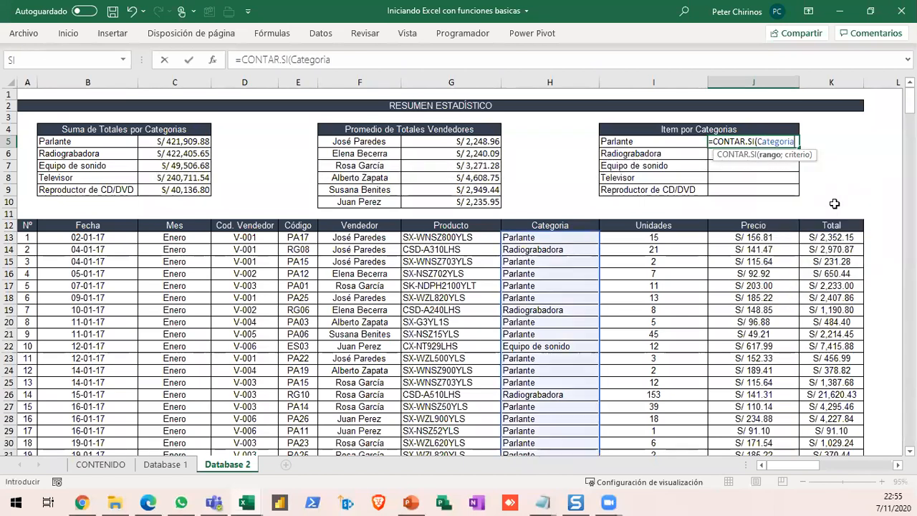
text(;)
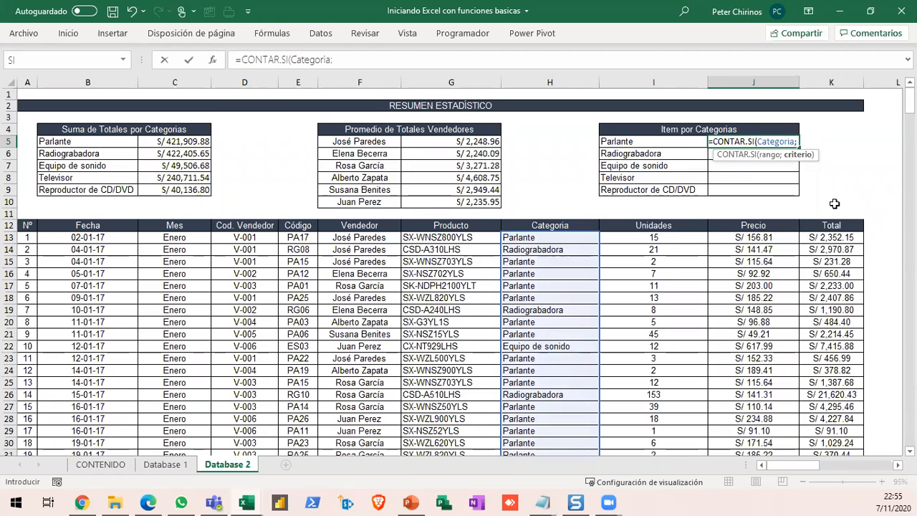
click(648, 141)
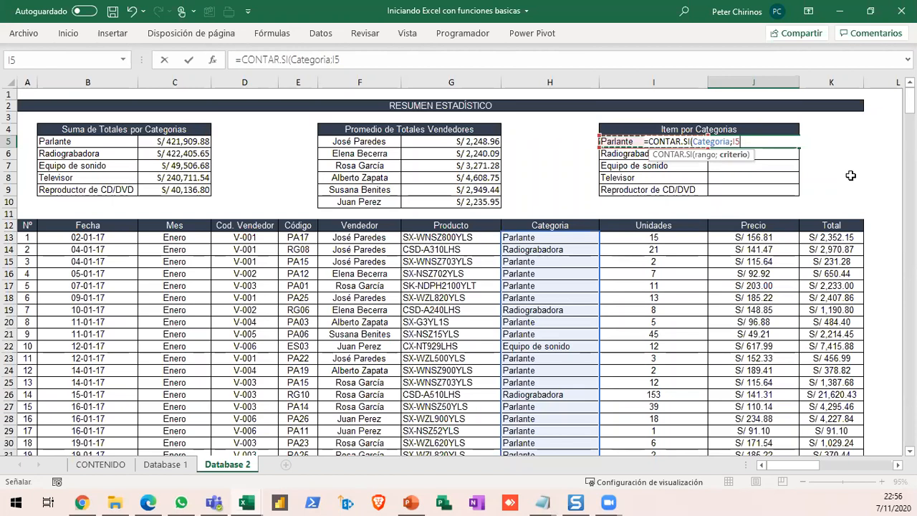
- Commit the CONTAR.SI formula in J5 and fill it down through J9 for the remaining categories
key(Return)
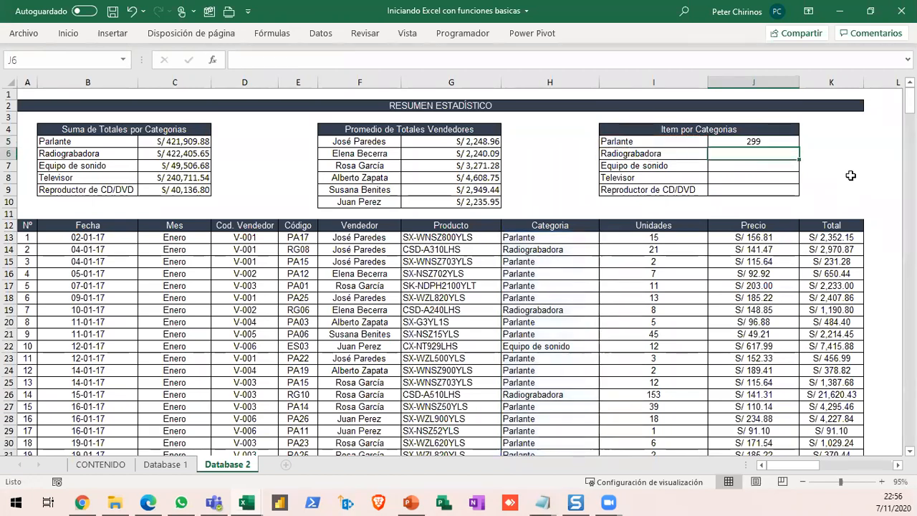
click(781, 143)
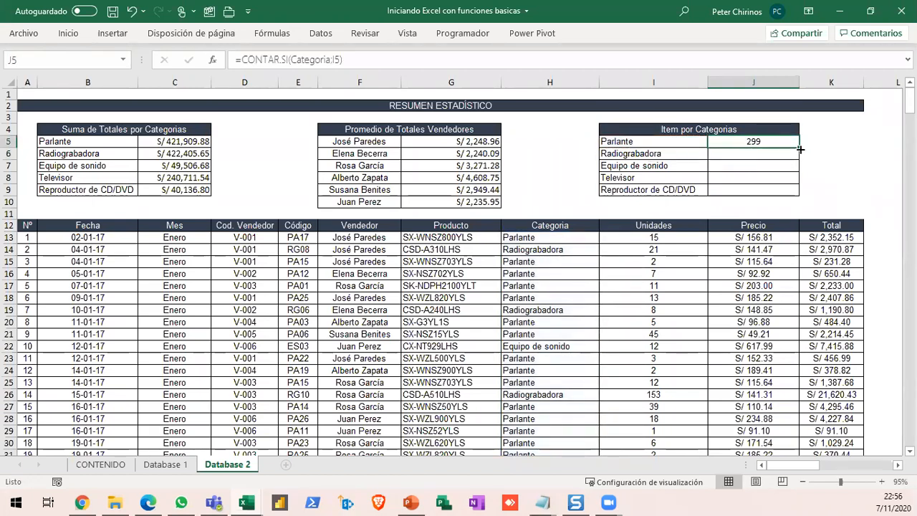
double_click(799, 148)
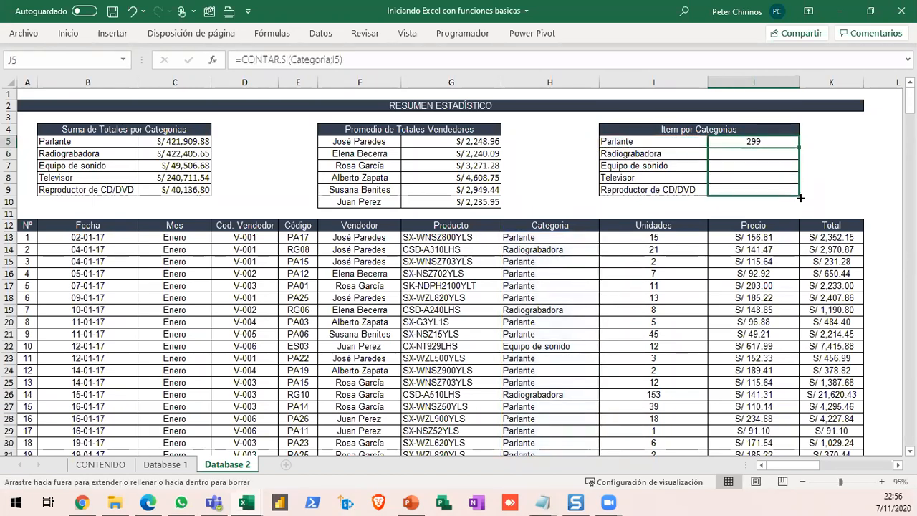
- Select the summary block A3:K10 to review the three completed statistics tables
click(845, 150)
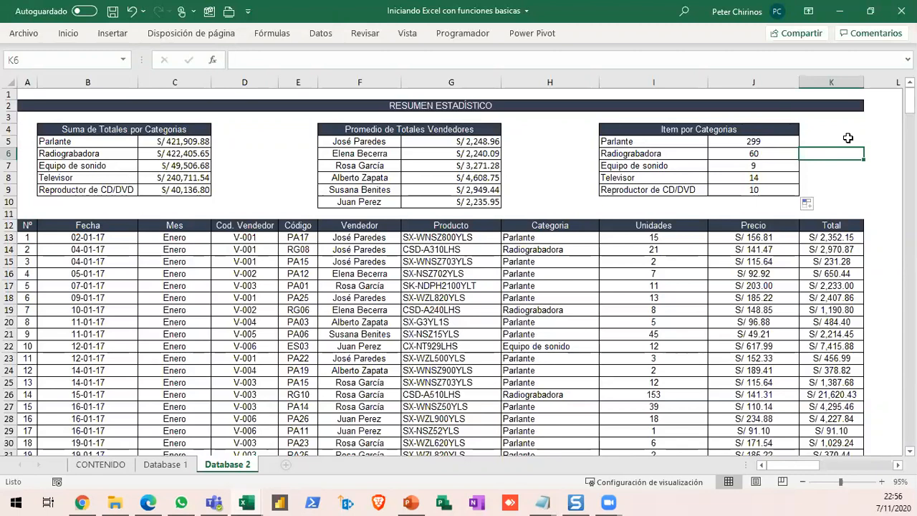
drag(24, 118, 725, 158)
drag(775, 206, 813, 206)
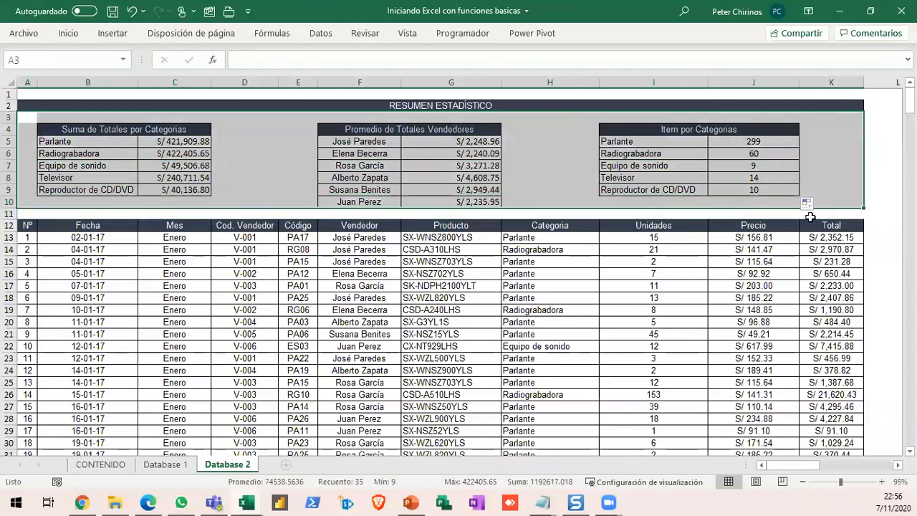